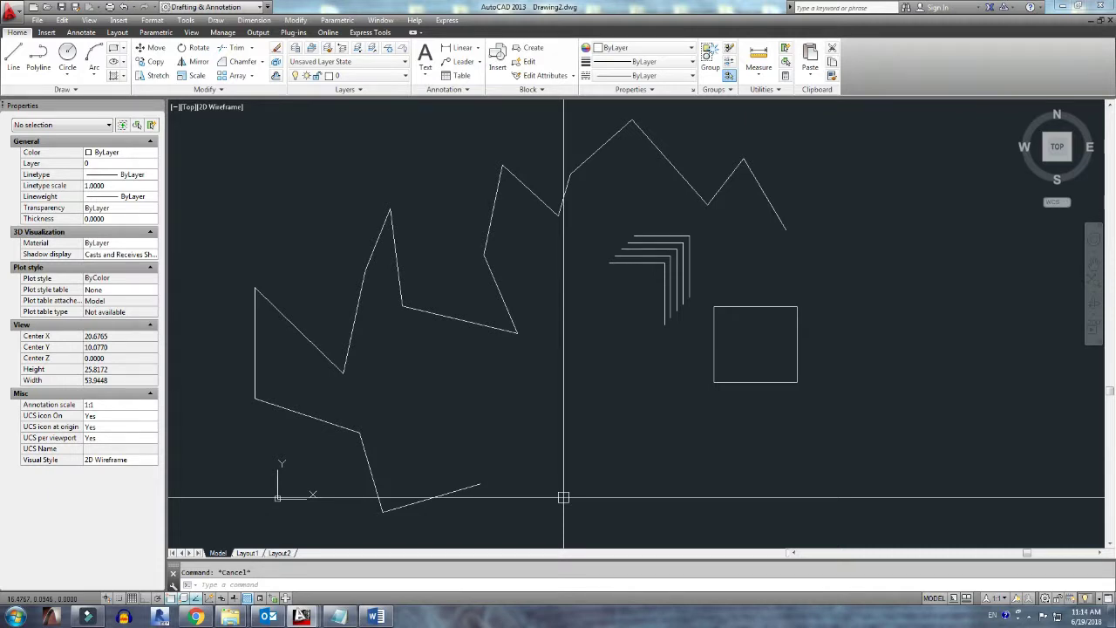
Step: Select the square, then the nested L lines, clearing each selection afterwards
{"action": "left_click", "coordinate": [724, 356]}
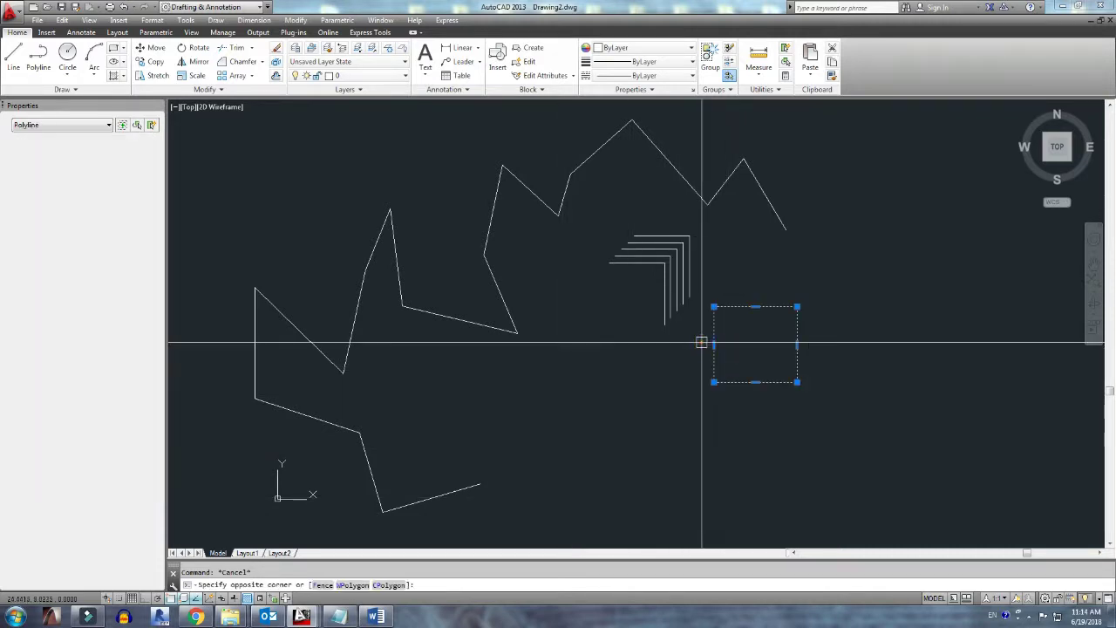
{"action": "middle_click_drag", "start_coordinate": [702, 342], "coordinate": [697, 399]}
{"action": "key", "text": "Escape"}
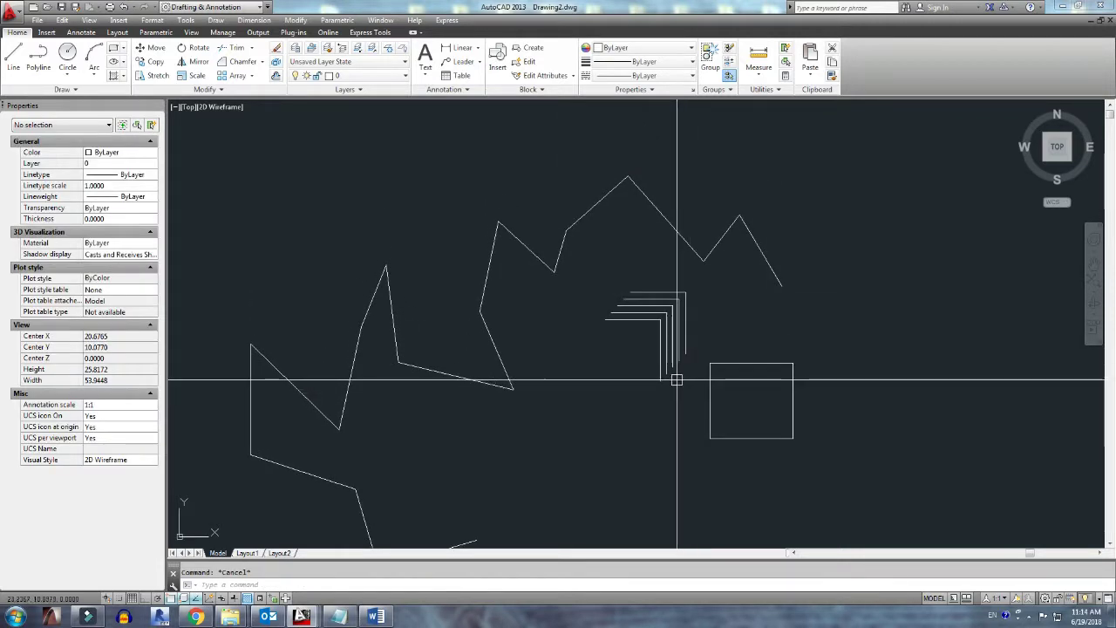
{"action": "left_click", "coordinate": [679, 380]}
{"action": "left_click", "coordinate": [635, 334]}
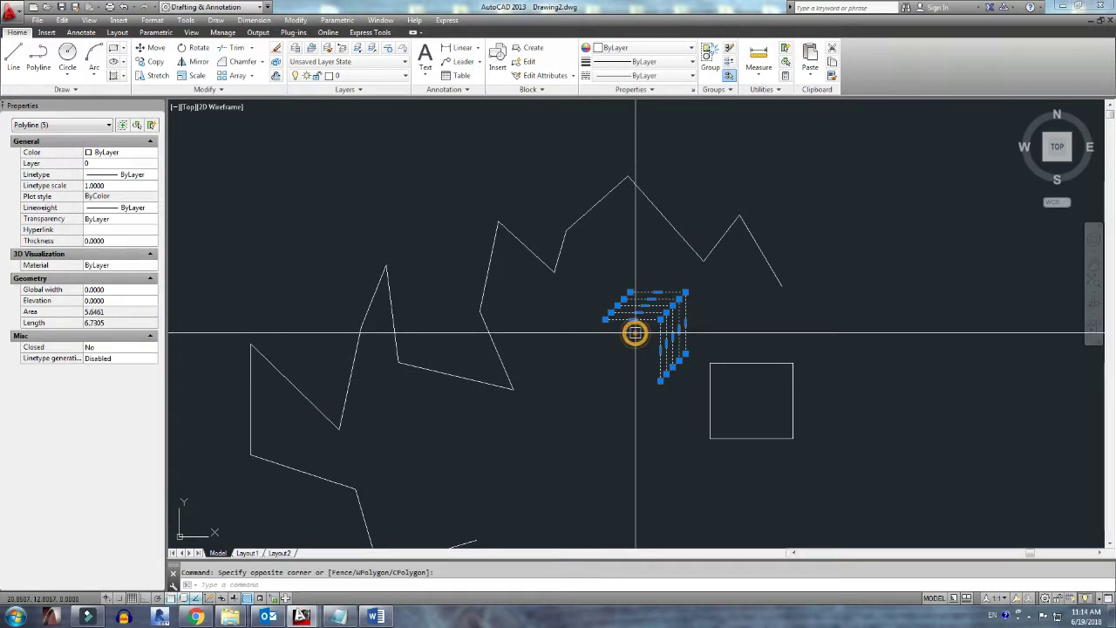
{"action": "key", "text": "Escape"}
Step: Zoom and pan so the nested L lines and the square fill the view
{"action": "scroll", "coordinate": [657, 320], "scroll_direction": "up", "scroll_amount": 2}
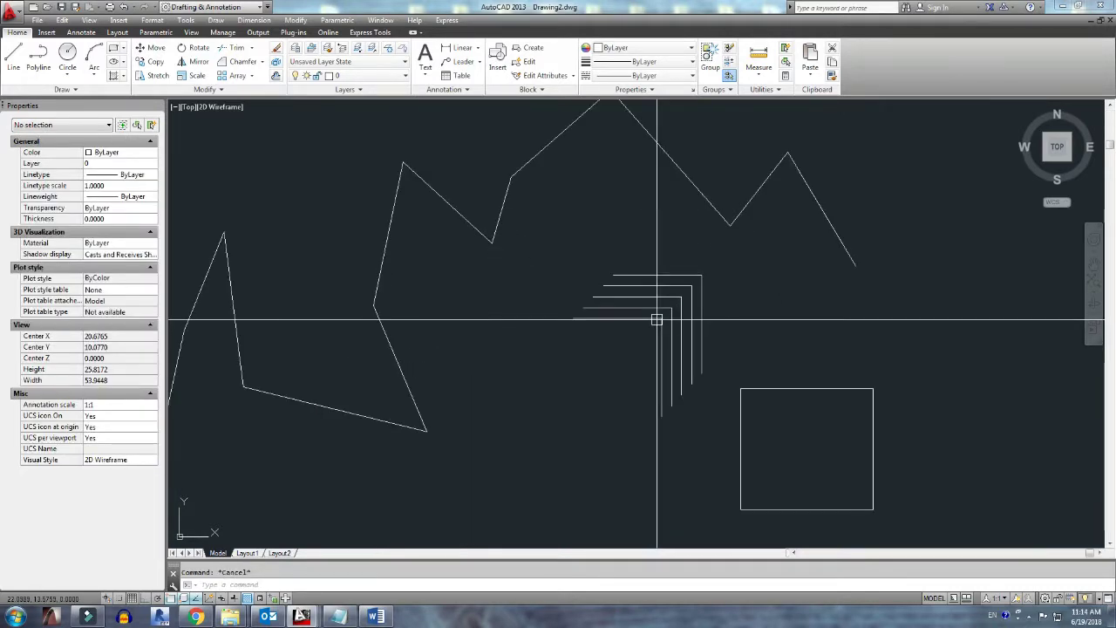
{"action": "scroll", "coordinate": [657, 320], "scroll_direction": "up", "scroll_amount": 3}
{"action": "middle_click_drag", "start_coordinate": [655, 317], "coordinate": [739, 254]}
{"action": "scroll", "coordinate": [739, 254], "scroll_direction": "down", "scroll_amount": 3}
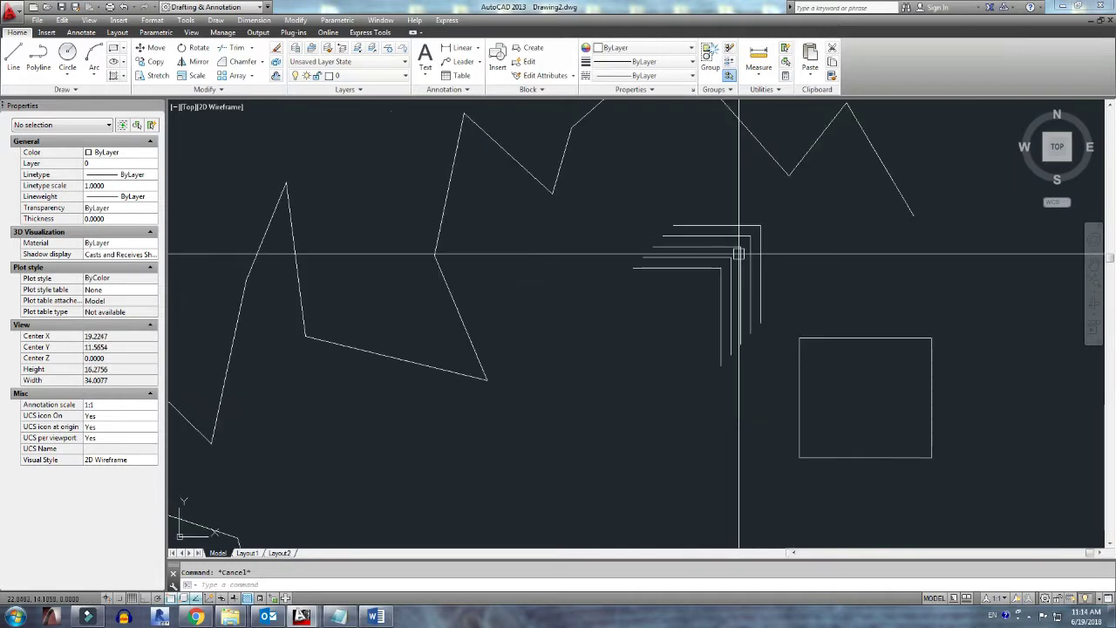
{"action": "scroll", "coordinate": [739, 254], "scroll_direction": "up", "scroll_amount": 3}
{"action": "scroll", "coordinate": [743, 262], "scroll_direction": "up", "scroll_amount": 3}
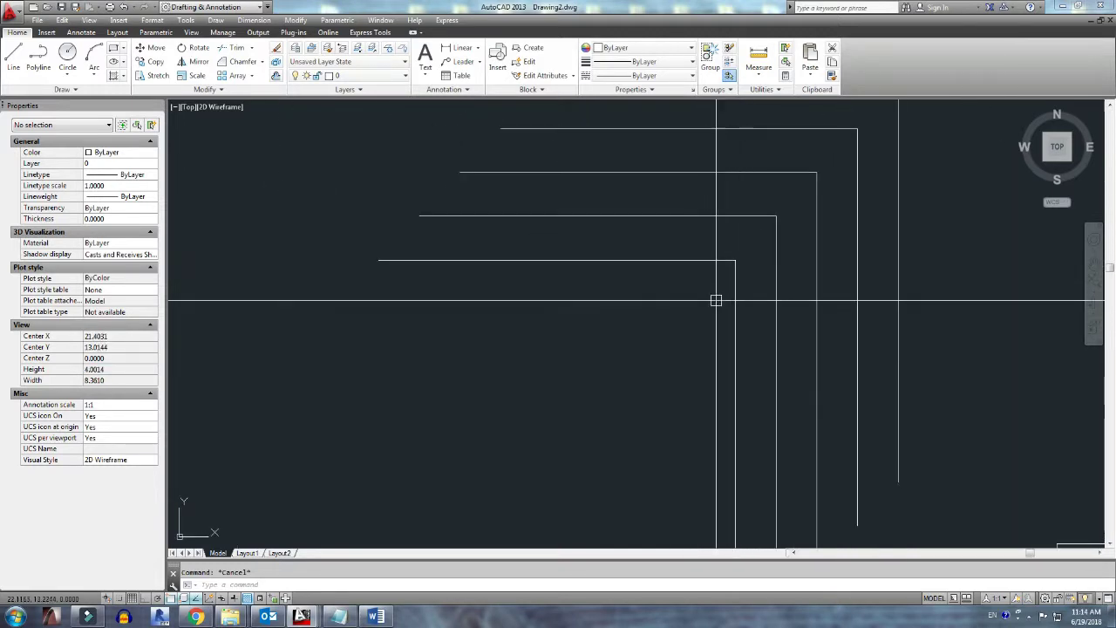
{"action": "scroll", "coordinate": [716, 300], "scroll_direction": "down", "scroll_amount": 3}
{"action": "scroll", "coordinate": [768, 362], "scroll_direction": "up", "scroll_amount": 2}
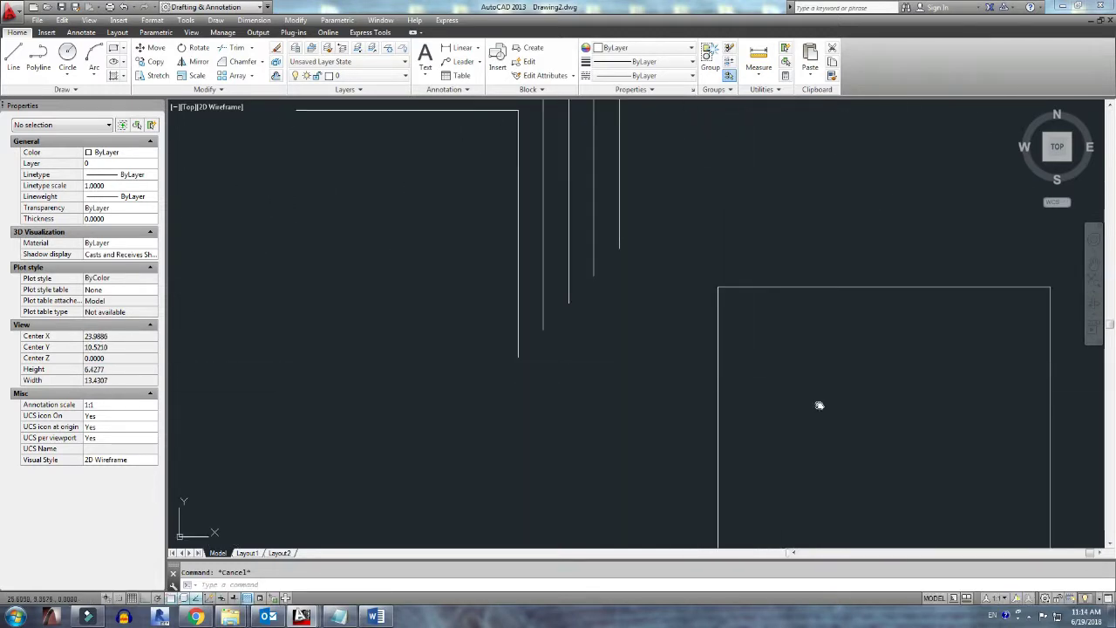
{"action": "middle_click_drag", "start_coordinate": [819, 406], "coordinate": [703, 361]}
{"action": "scroll", "coordinate": [689, 353], "scroll_direction": "down", "scroll_amount": 2}
{"action": "scroll", "coordinate": [660, 331], "scroll_direction": "down", "scroll_amount": 2}
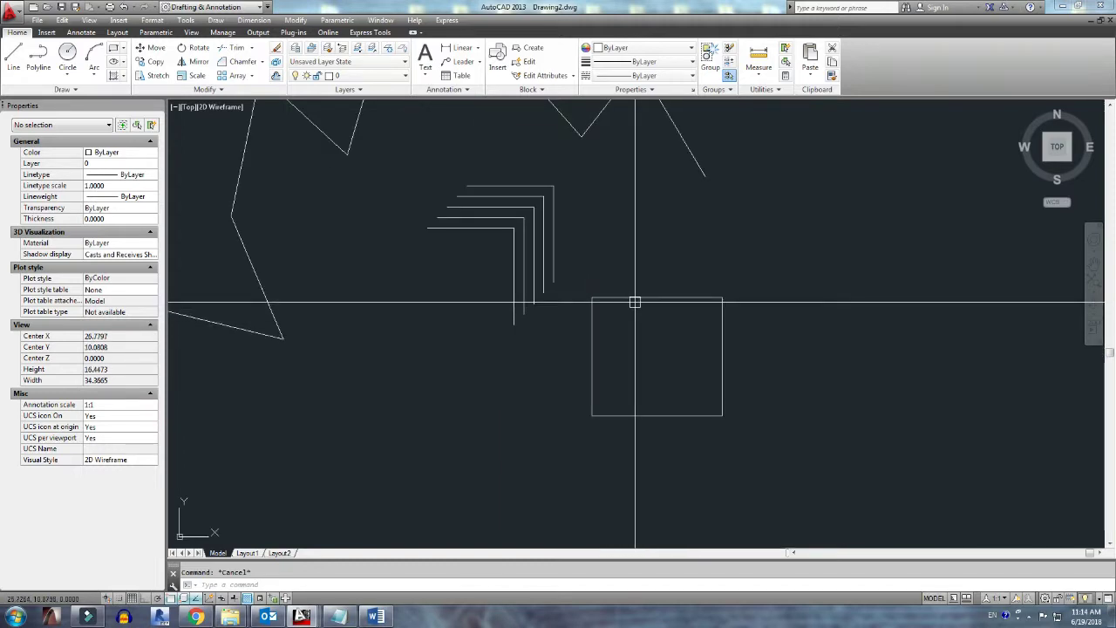
{"action": "scroll", "coordinate": [602, 311], "scroll_direction": "up", "scroll_amount": 2}
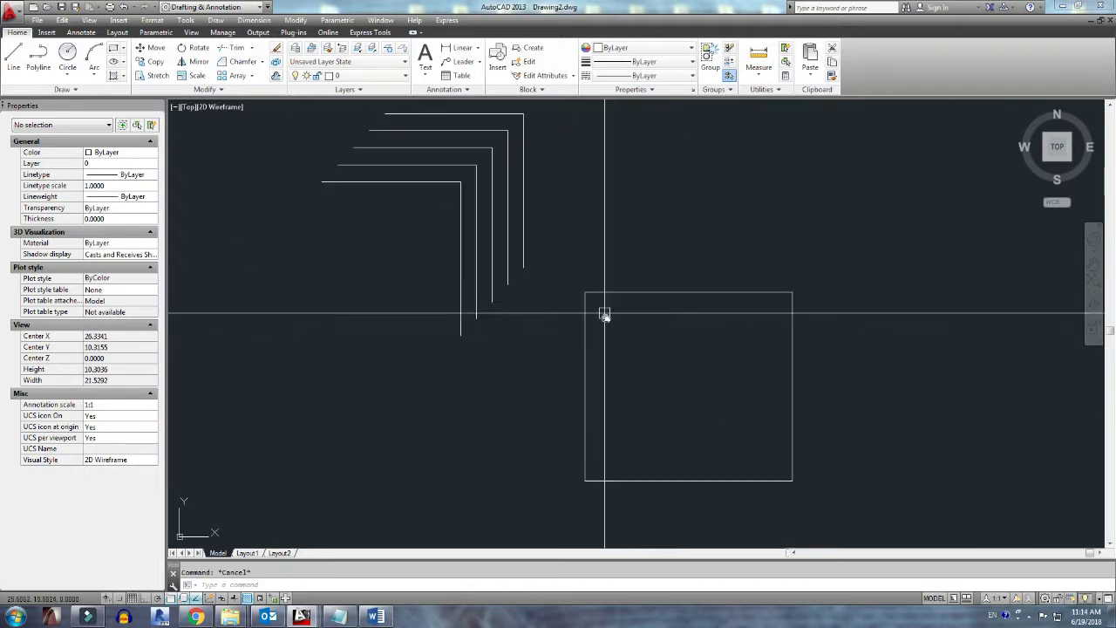
{"action": "middle_click_drag", "start_coordinate": [605, 314], "coordinate": [601, 344]}
Step: Draw a trial diagonal line across the square's top-left corner, then delete it
{"action": "type", "text": "l"}
{"action": "key", "text": "Return"}
{"action": "left_click", "coordinate": [585, 379]}
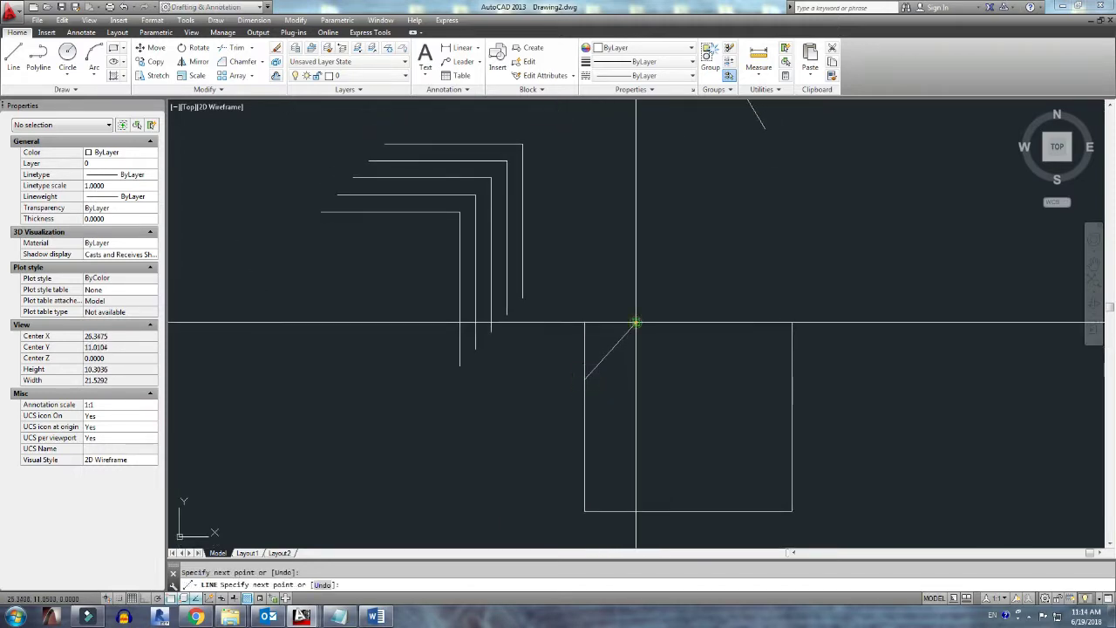
{"action": "left_click", "coordinate": [636, 323]}
{"action": "key", "text": "Return"}
{"action": "left_click", "coordinate": [611, 350]}
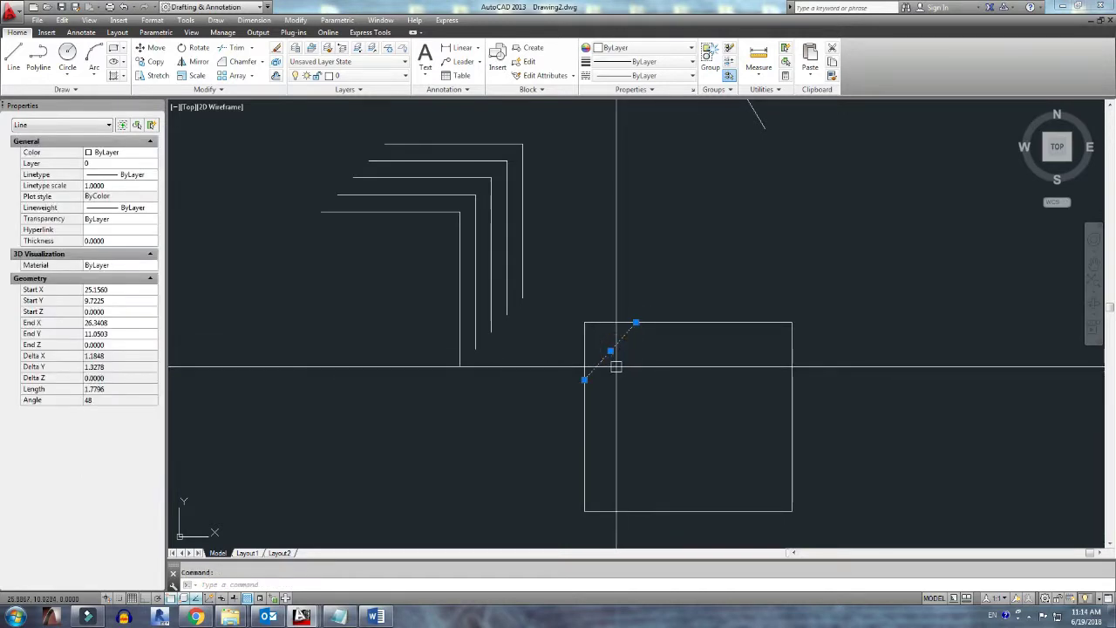
{"action": "key", "text": "Delete"}
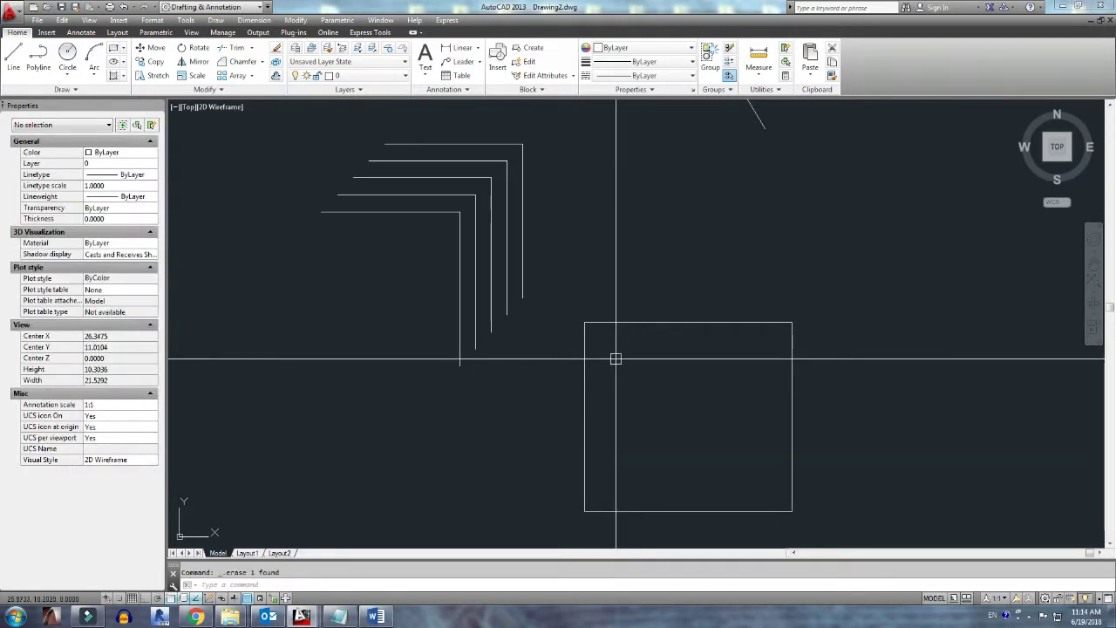
Step: Draw a trial 3-point arc across the corner, remove it, zoom out and select the zigzag polyline
{"action": "type", "text": "a"}
{"action": "key", "text": "Return"}
{"action": "left_click", "coordinate": [584, 394]}
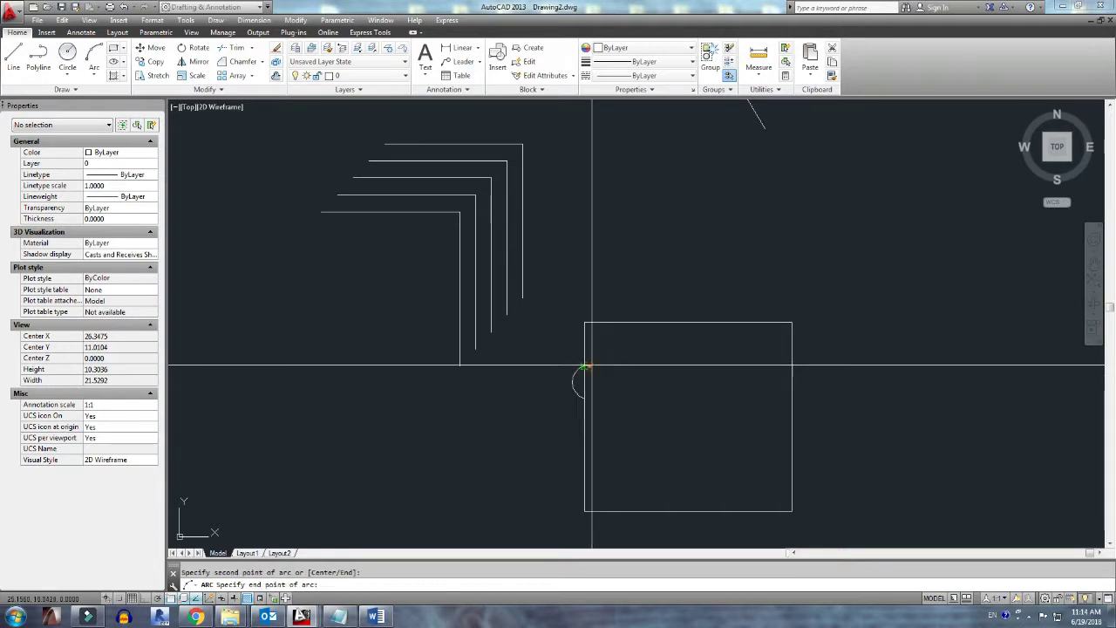
{"action": "left_click", "coordinate": [592, 357]}
{"action": "left_click", "coordinate": [615, 355]}
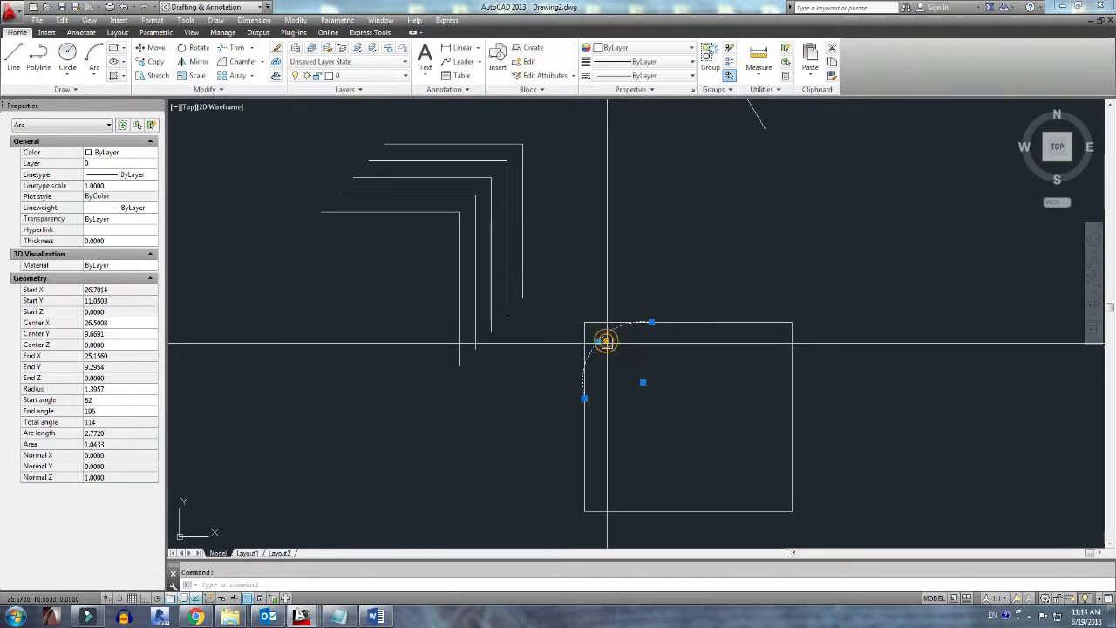
{"action": "key", "text": "Delete"}
{"action": "scroll", "coordinate": [621, 364], "scroll_direction": "down", "scroll_amount": 5}
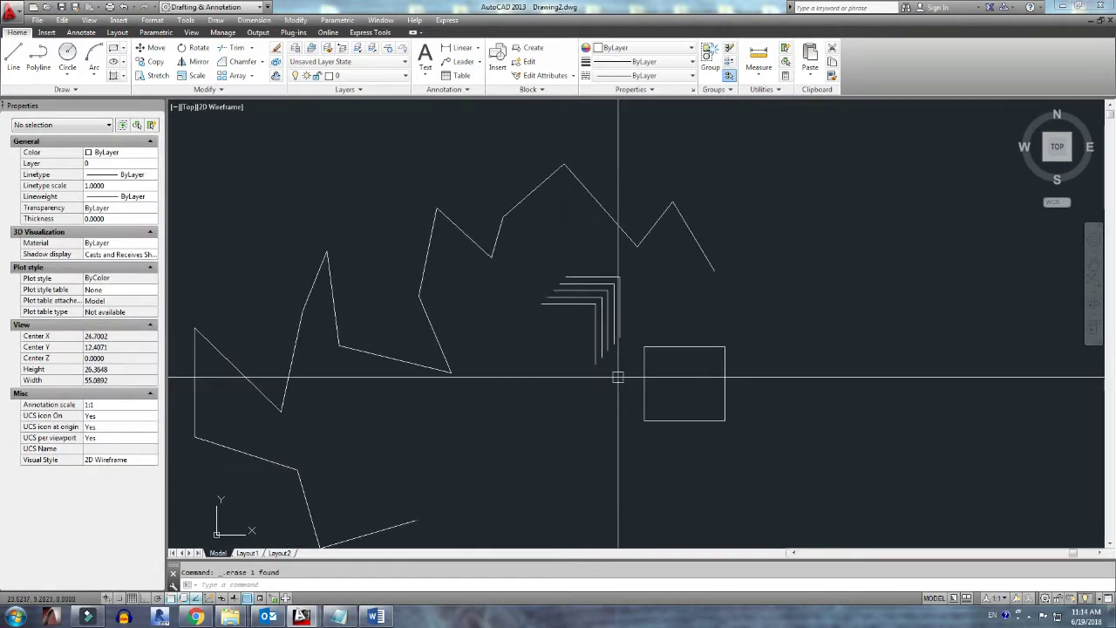
{"action": "left_click", "coordinate": [531, 190]}
{"action": "middle_click_drag", "start_coordinate": [476, 317], "coordinate": [535, 286]}
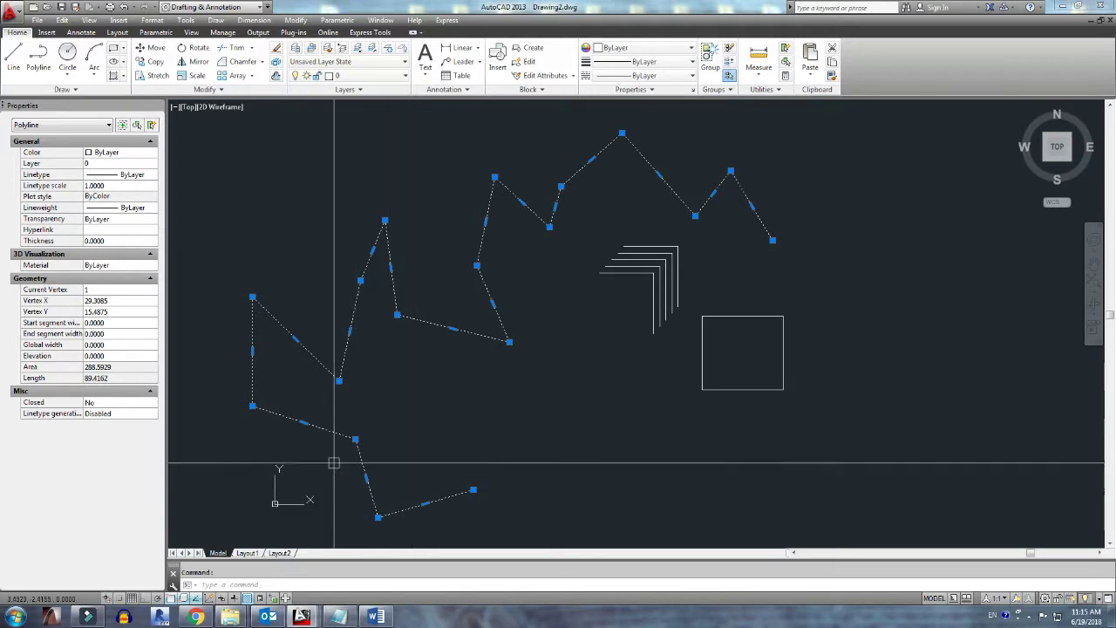
{"action": "key", "text": "Escape"}
{"action": "type", "text": "F"}
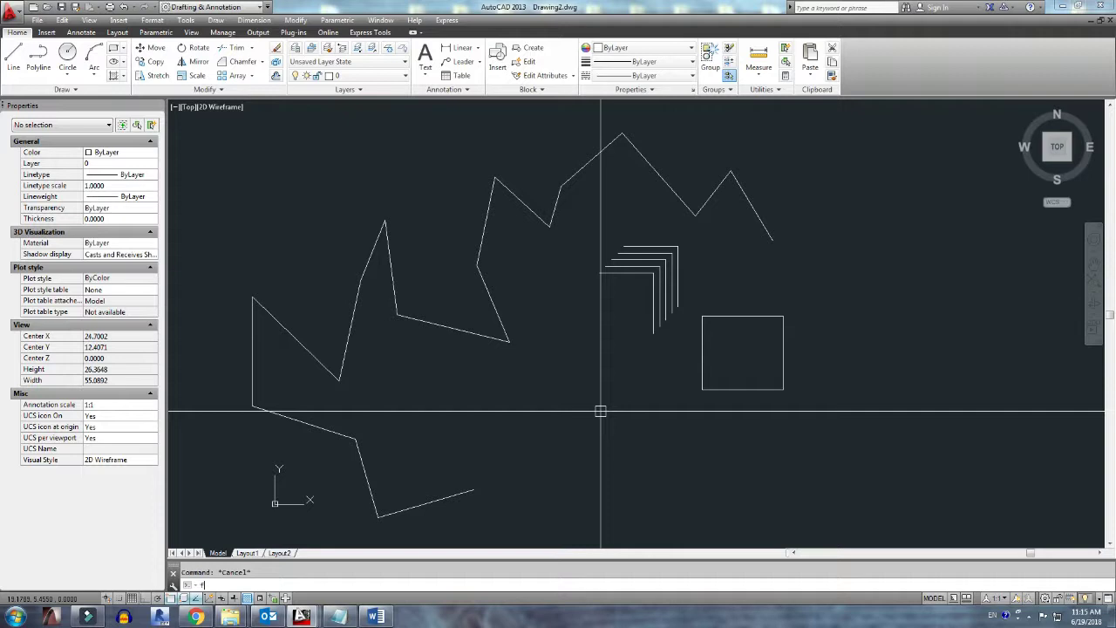
Step: Start FILLET, cancel it, and zoom in on the square
{"action": "type", "text": "f"}
{"action": "key", "text": "Return"}
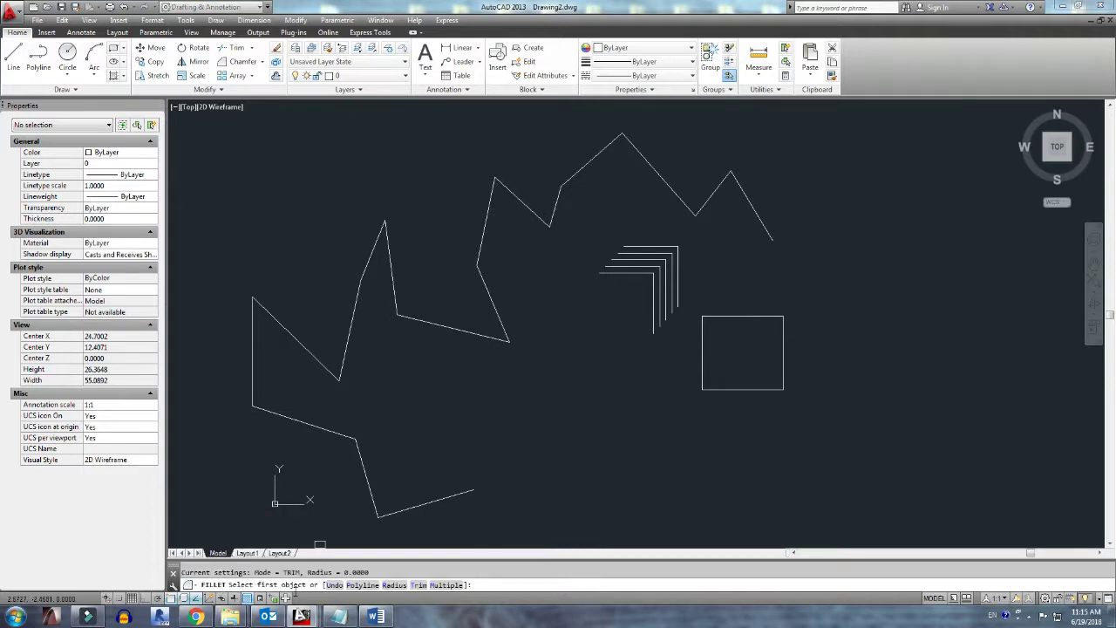
{"action": "key", "text": "Escape"}
{"action": "scroll", "coordinate": [785, 371], "scroll_direction": "up", "scroll_amount": 4}
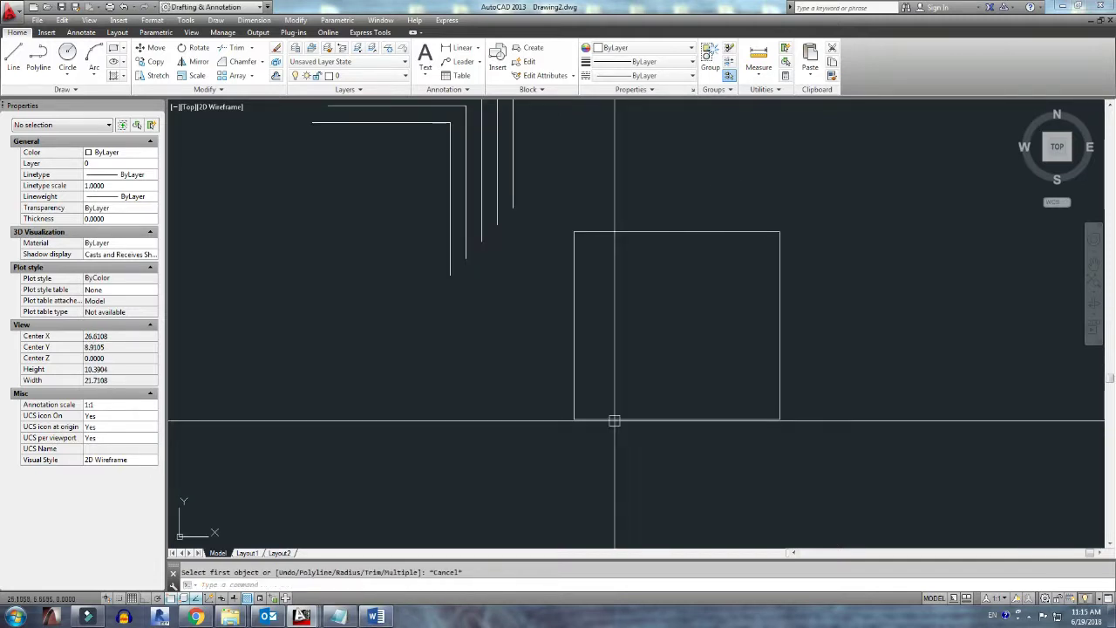
{"action": "middle_click_drag", "start_coordinate": [590, 419], "coordinate": [586, 421]}
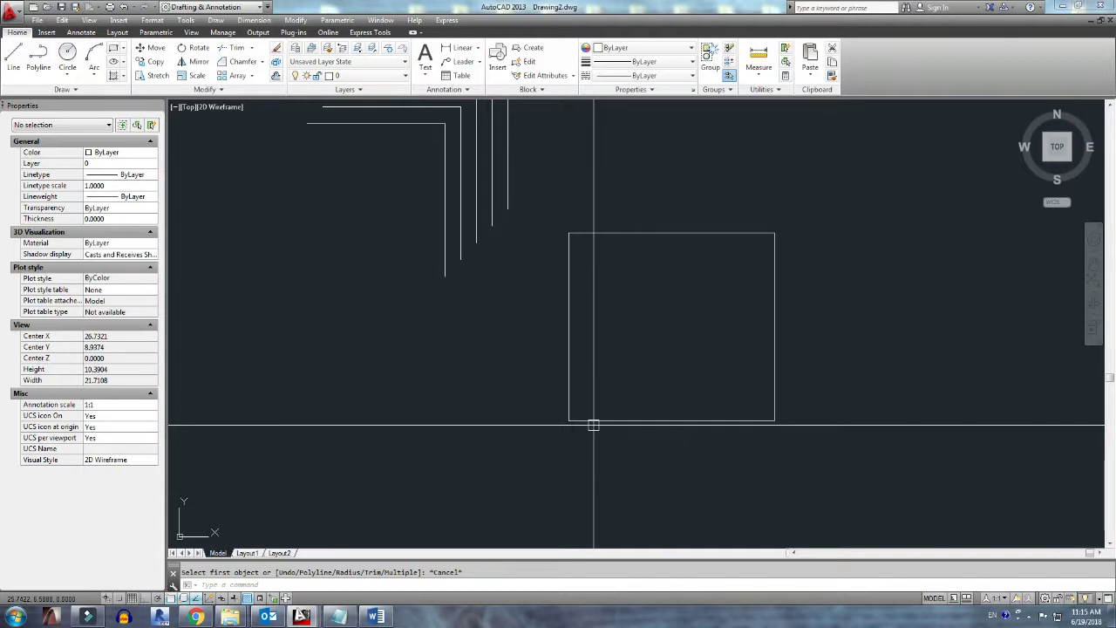
{"action": "type", "text": "F"}
Step: Restart FILLET and set its radius to 1.0000
{"action": "key", "text": "Return"}
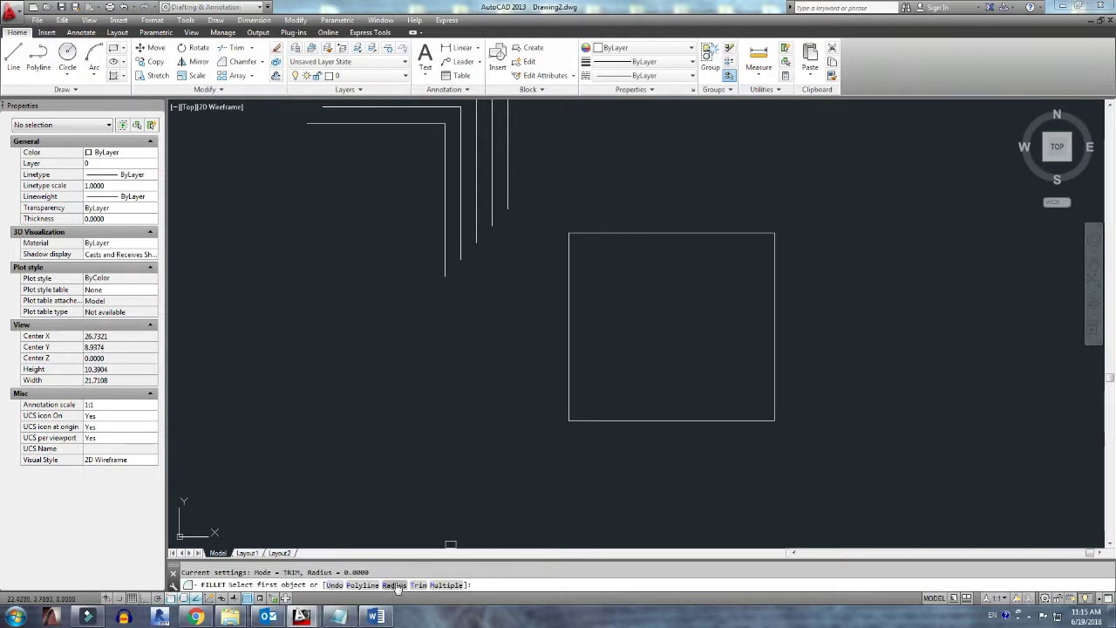
{"action": "left_click", "coordinate": [394, 585]}
{"action": "key", "text": "Escape"}
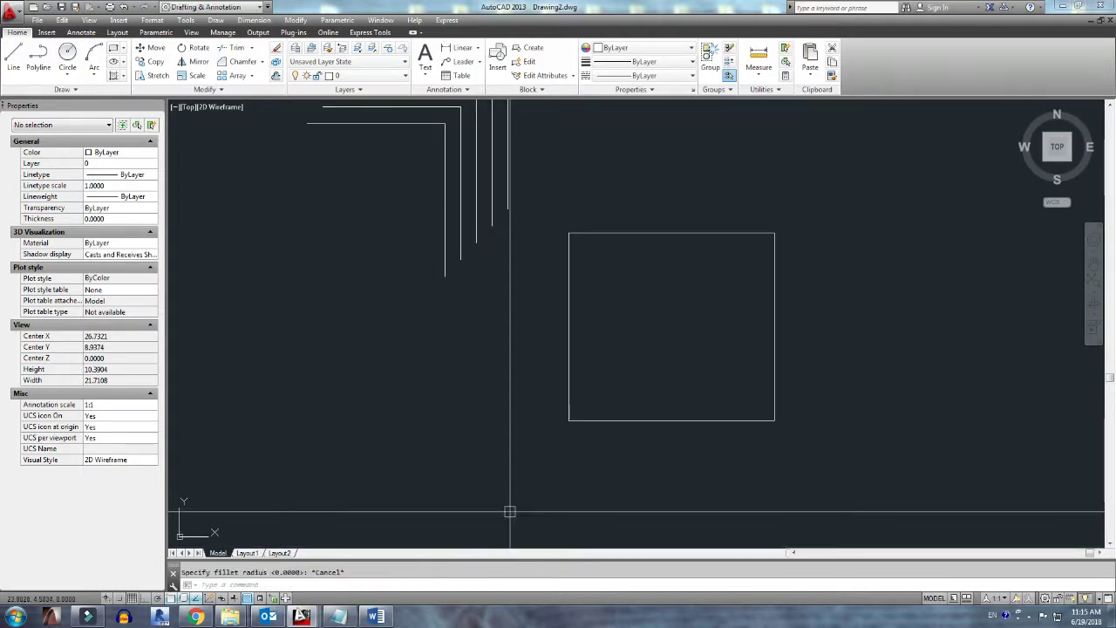
{"action": "key", "text": "Return"}
{"action": "key", "text": "Return"}
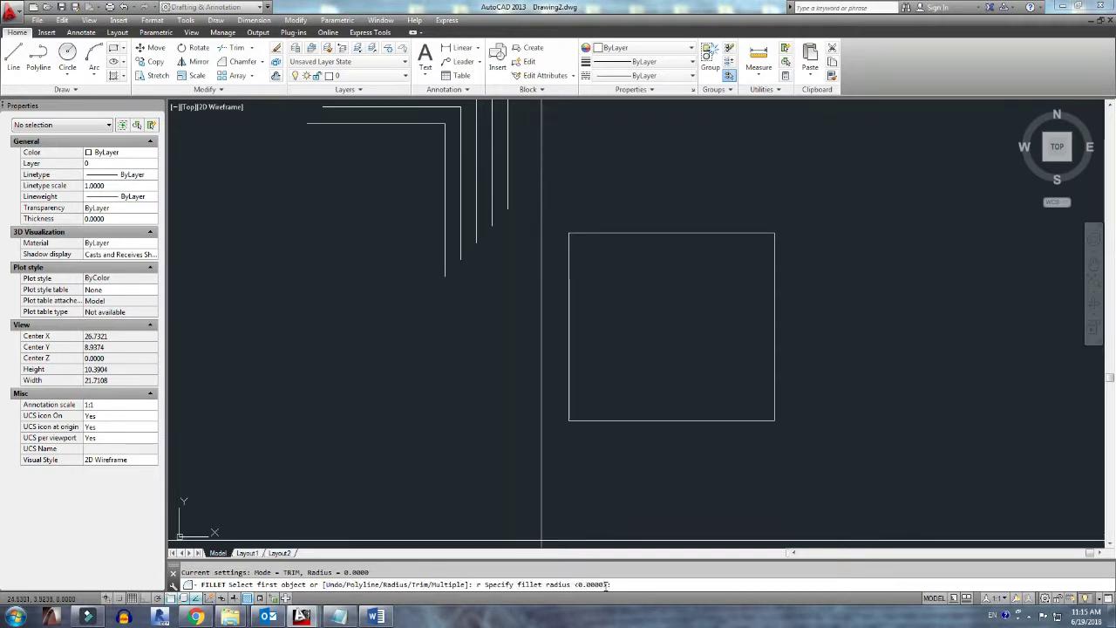
{"action": "type", "text": "1"}
{"action": "key", "text": "Return"}
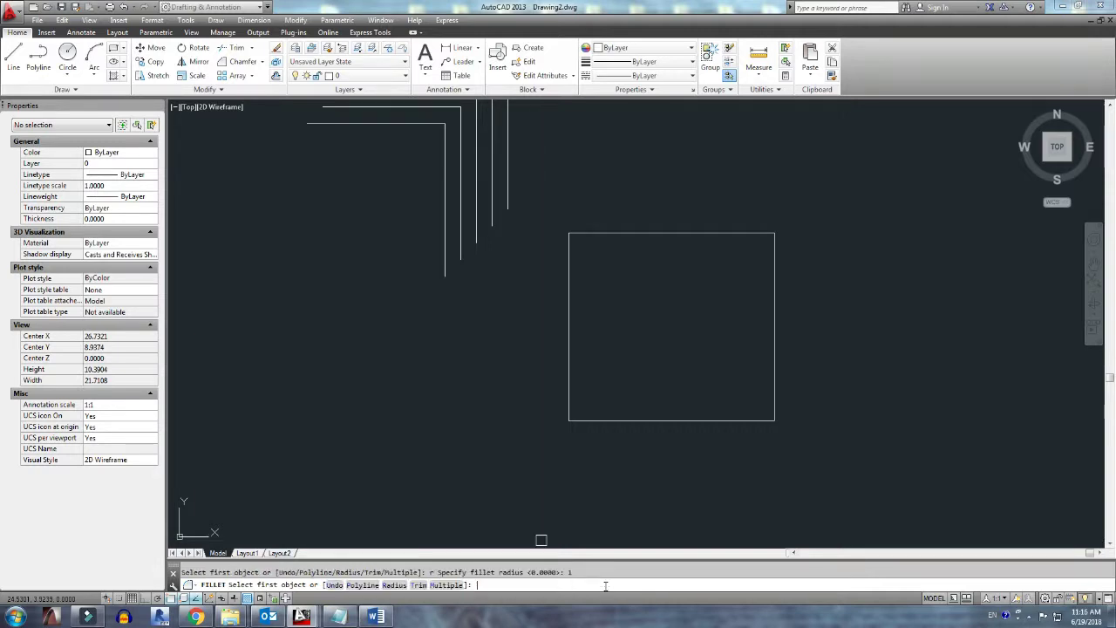
{"action": "left_click", "coordinate": [393, 585]}
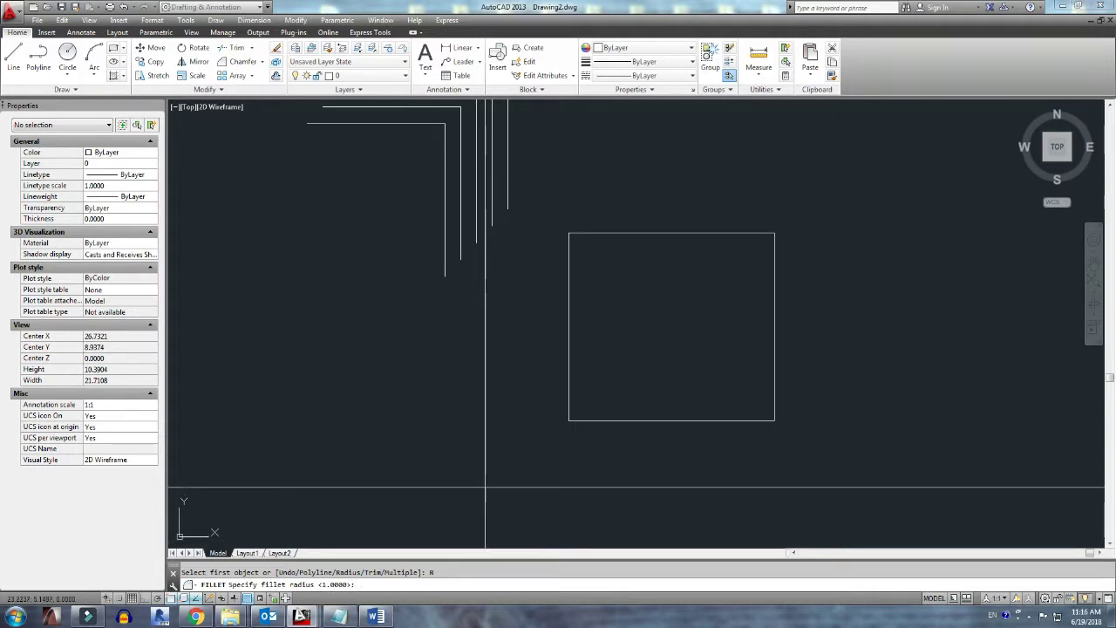
{"action": "key", "text": "Return"}
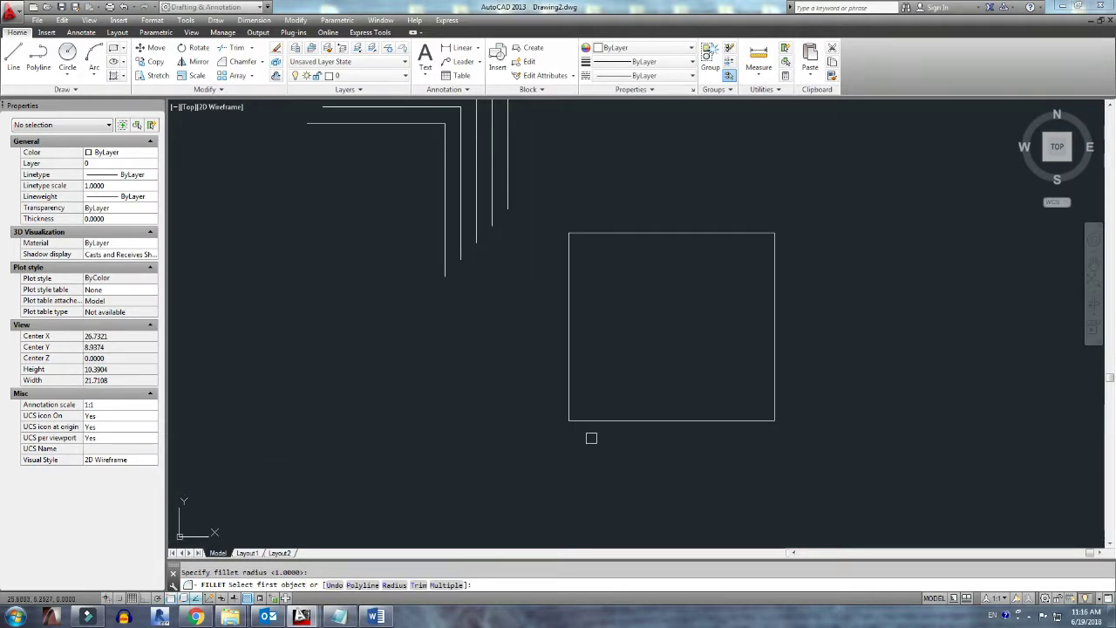
Step: Round the square's lower-left corner at radius 1 using its bottom and left edges, then restart FILLET
{"action": "left_click", "coordinate": [598, 420]}
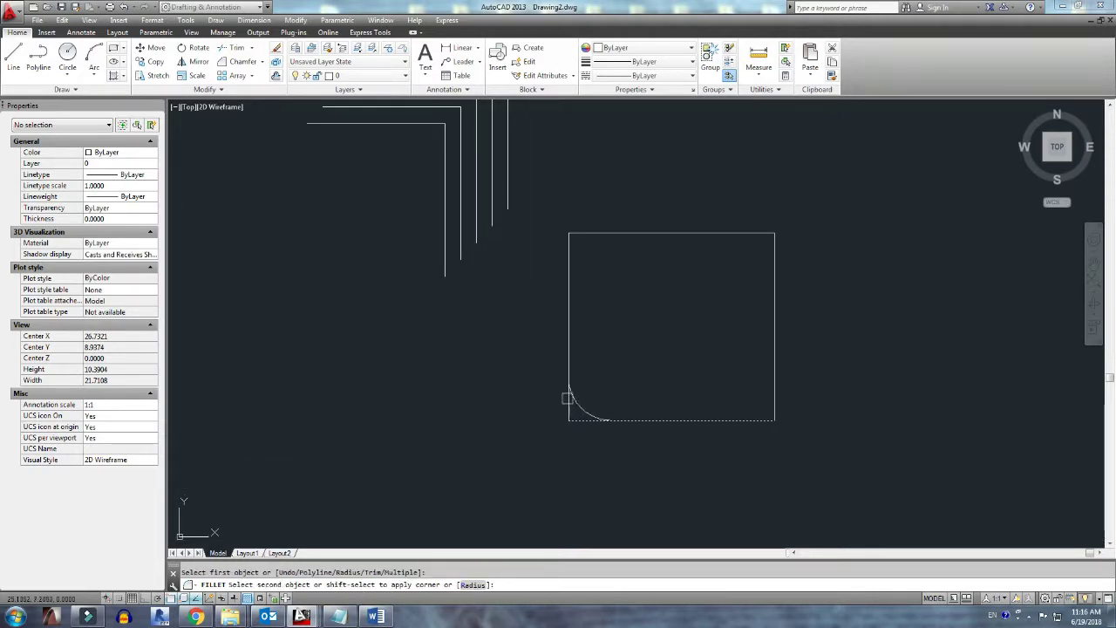
{"action": "left_click", "coordinate": [569, 355]}
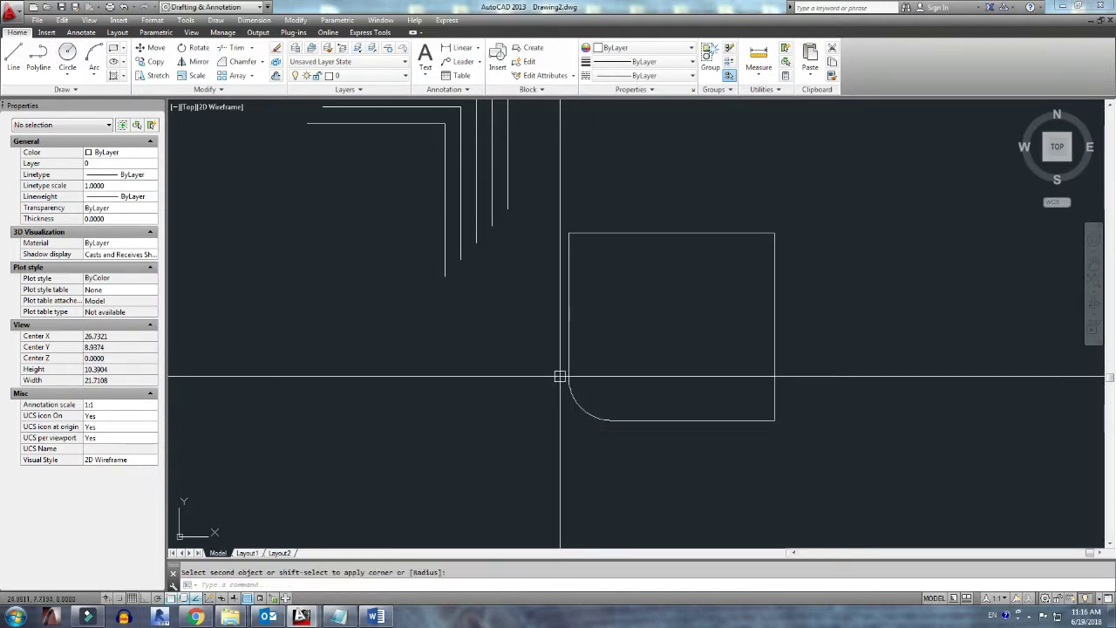
{"action": "left_click", "coordinate": [595, 420]}
{"action": "left_click", "coordinate": [593, 418]}
{"action": "key", "text": "Escape"}
{"action": "type", "text": "F"}
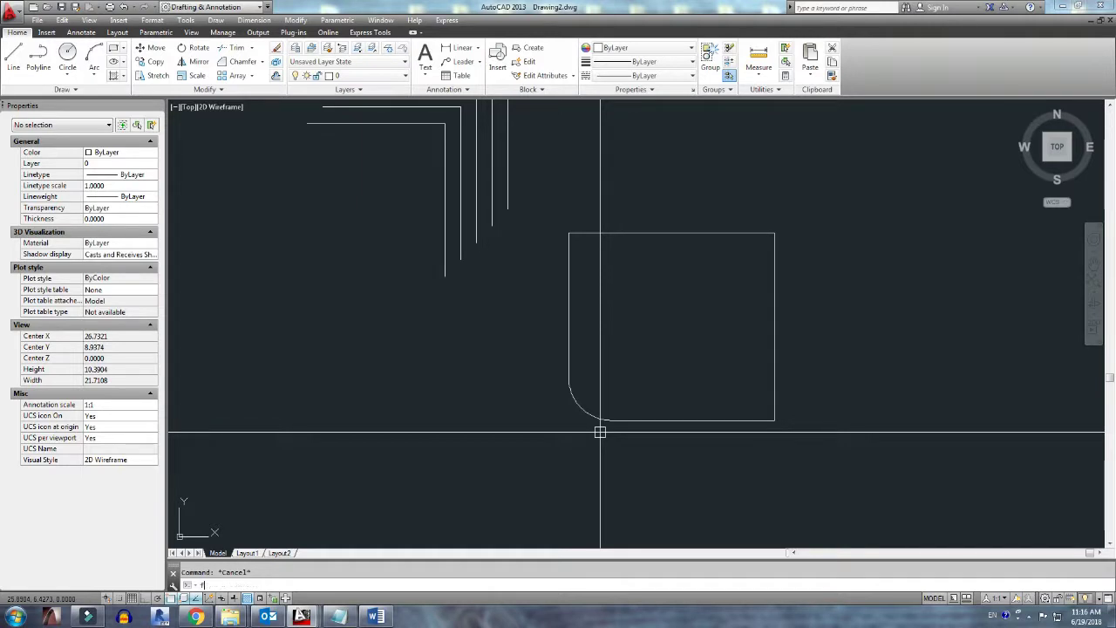
{"action": "key", "text": "BackSpace"}
{"action": "type", "text": "f"}
{"action": "key", "text": "Return"}
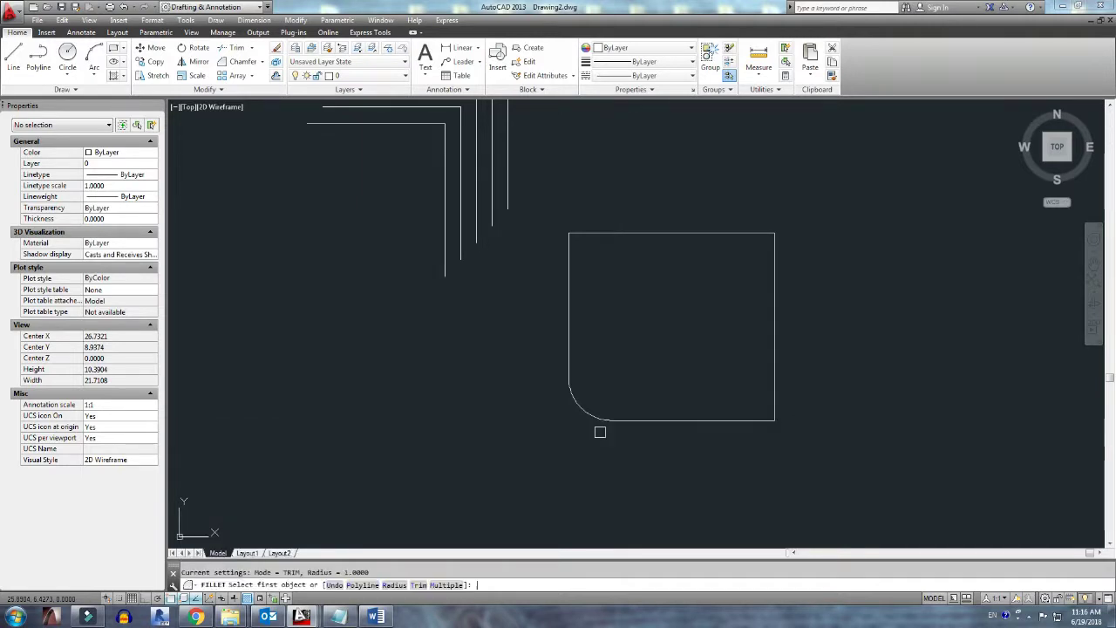
Step: Set the fillet radius to 0.5 and refillet the square's bottom and left edges
{"action": "left_click", "coordinate": [394, 585]}
{"action": "type", "text": ".5"}
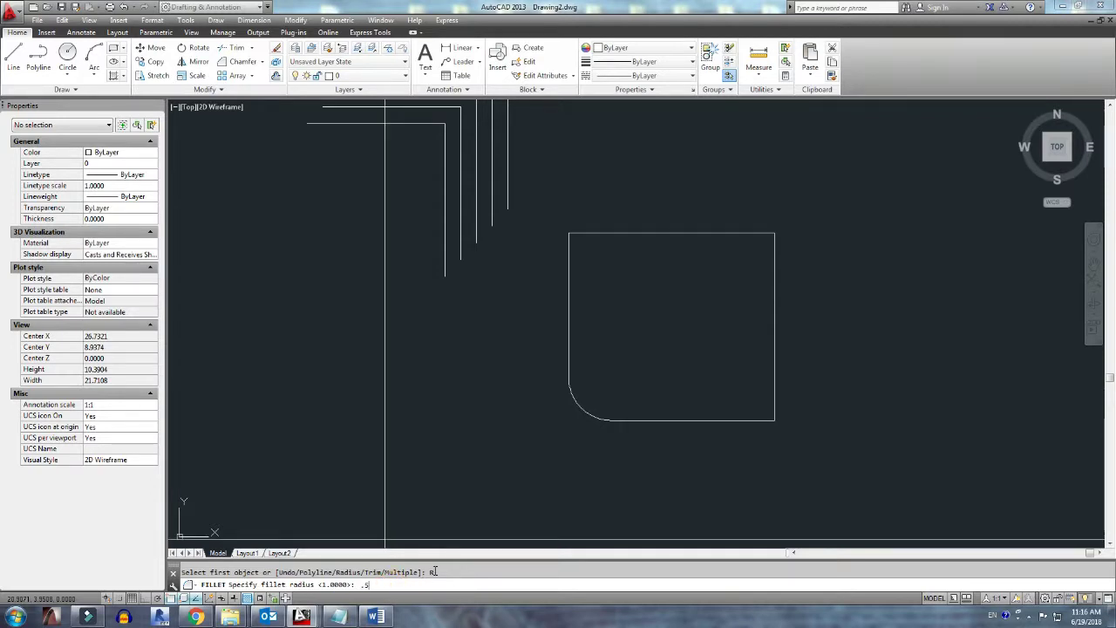
{"action": "key", "text": "Return"}
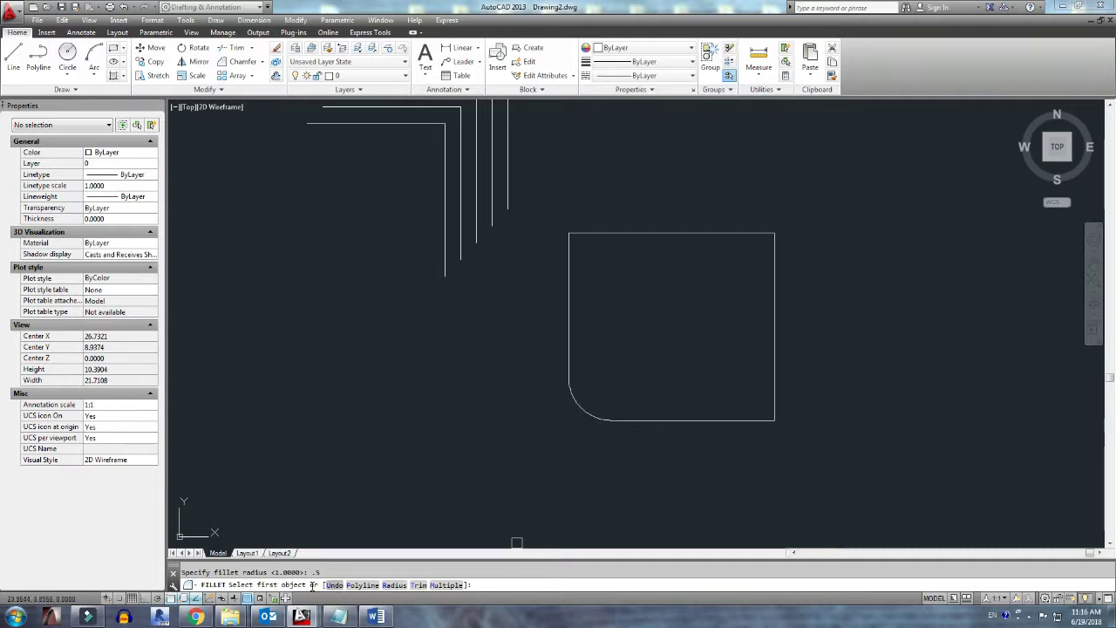
{"action": "left_click", "coordinate": [637, 420]}
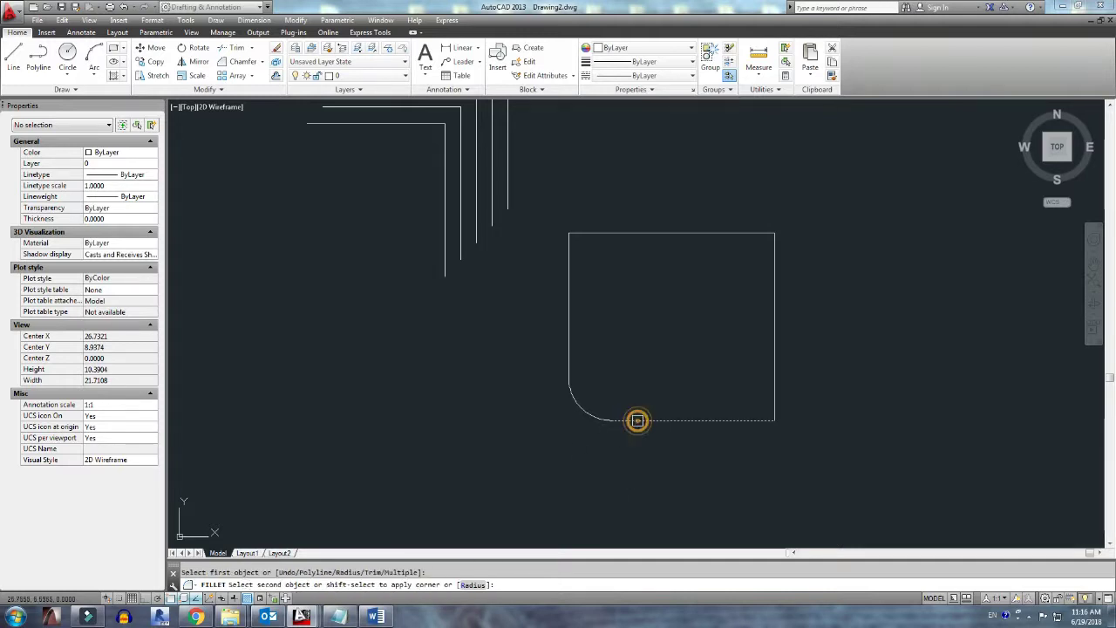
{"action": "left_click", "coordinate": [567, 341]}
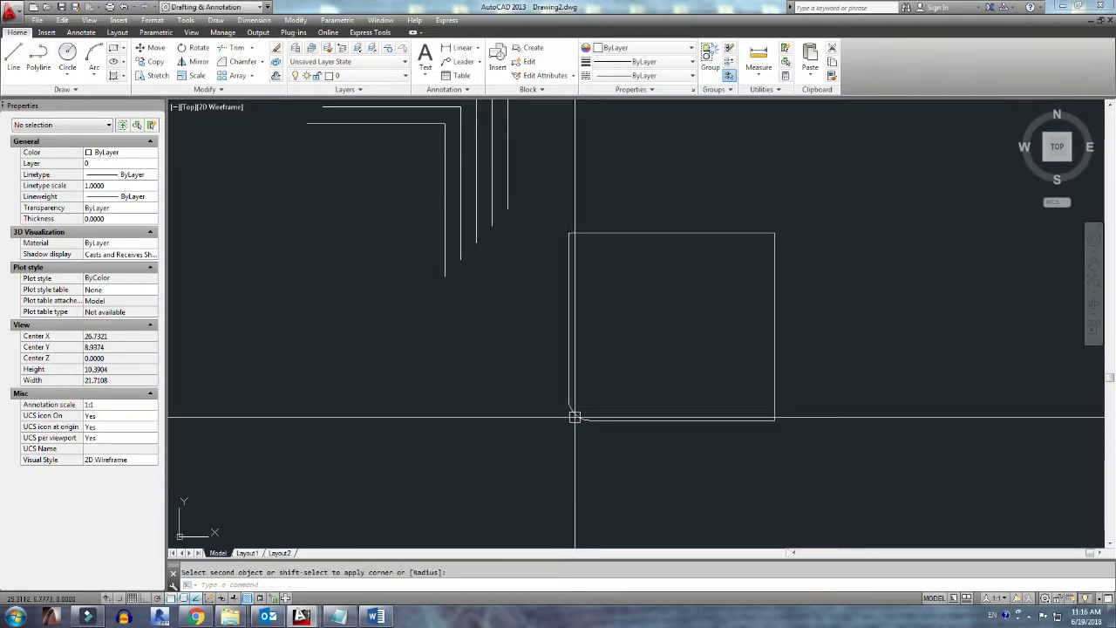
{"action": "left_click", "coordinate": [575, 418]}
{"action": "key", "text": "Escape"}
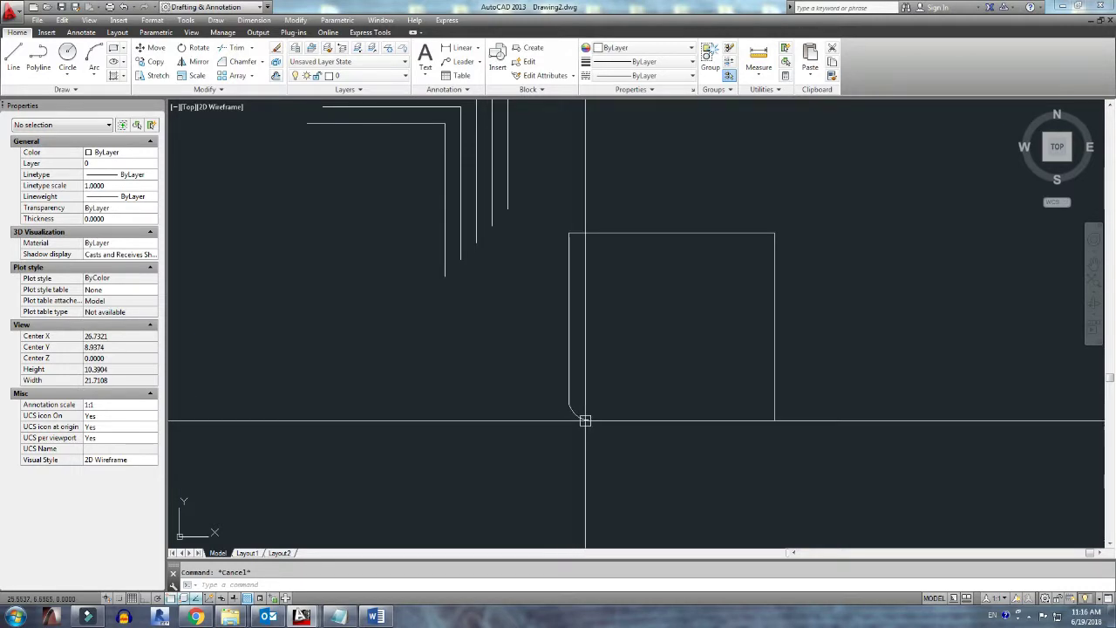
Step: Draw a circle inside the rounded lower-left corner and confirm its 0.5000 radius in Properties
{"action": "left_click", "coordinate": [583, 417]}
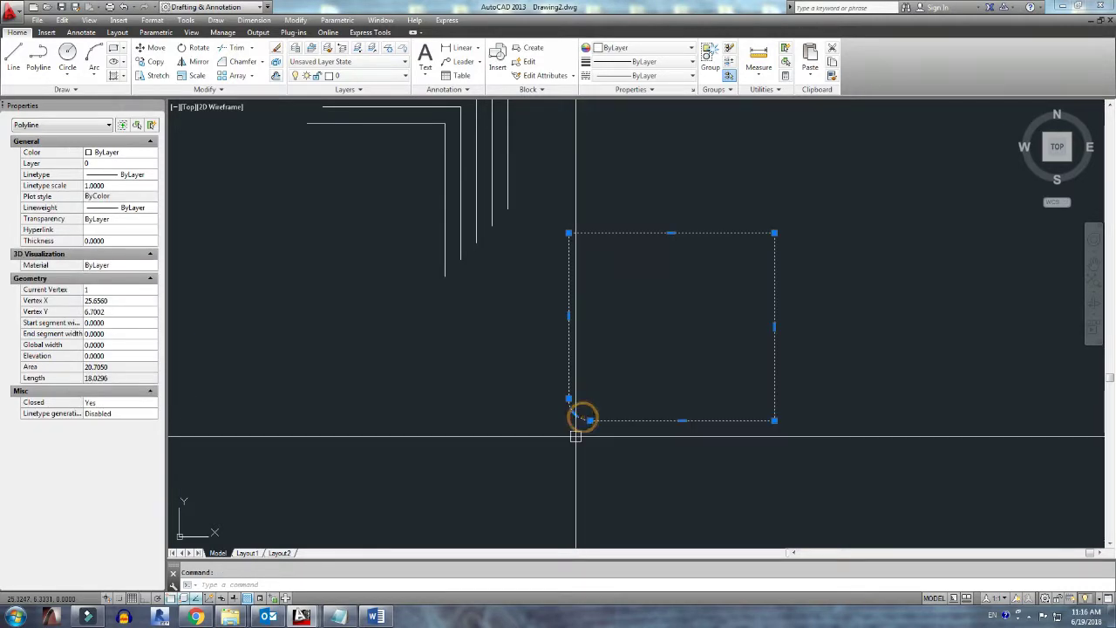
{"action": "key", "text": "Escape"}
{"action": "type", "text": "c"}
{"action": "key", "text": "Return"}
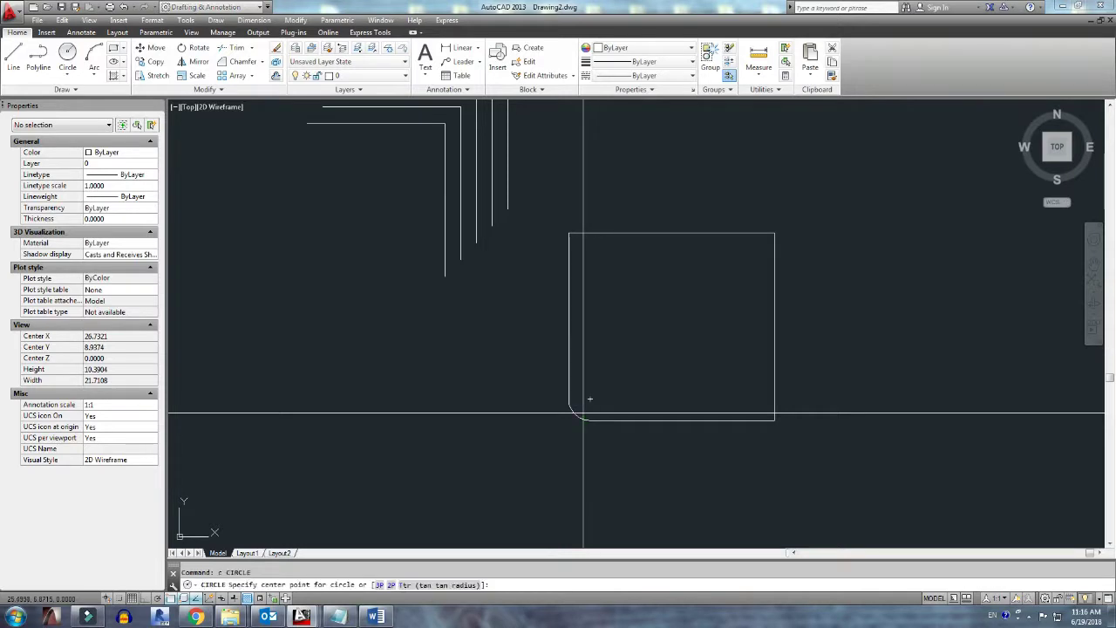
{"action": "scroll", "coordinate": [587, 413], "scroll_direction": "up", "scroll_amount": 5}
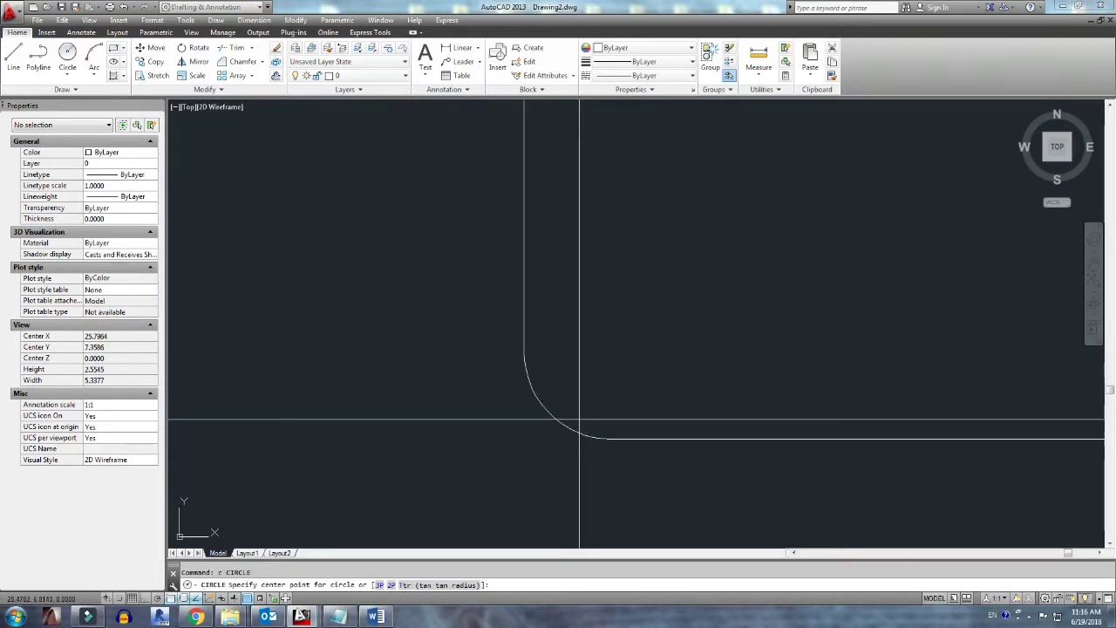
{"action": "left_click", "coordinate": [612, 351]}
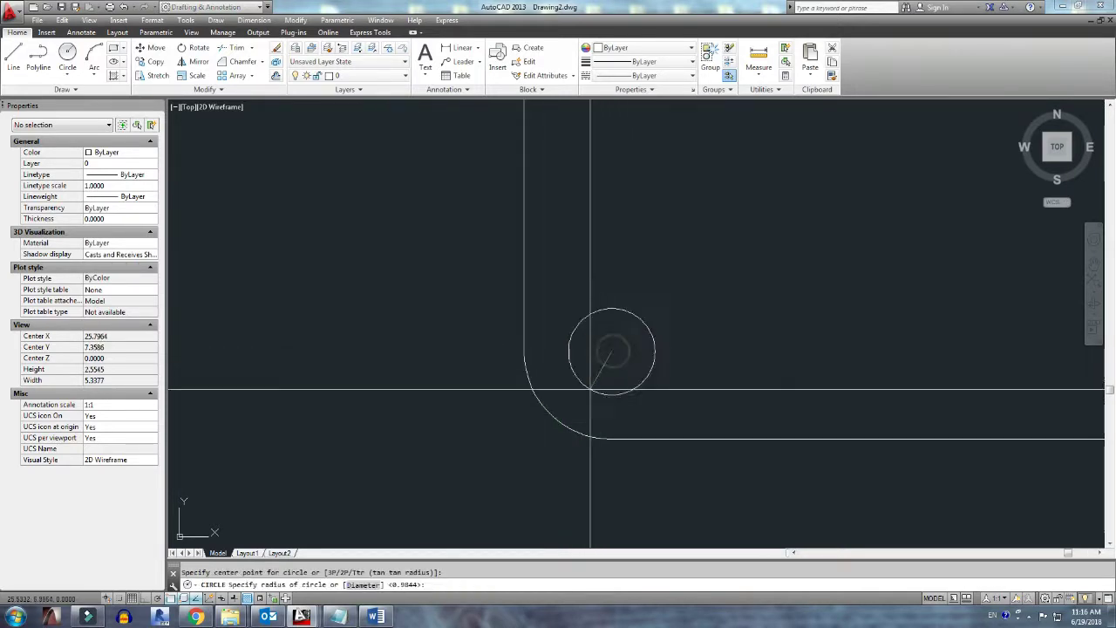
{"action": "left_click", "coordinate": [608, 411]}
{"action": "scroll", "coordinate": [619, 436], "scroll_direction": "down", "scroll_amount": 3}
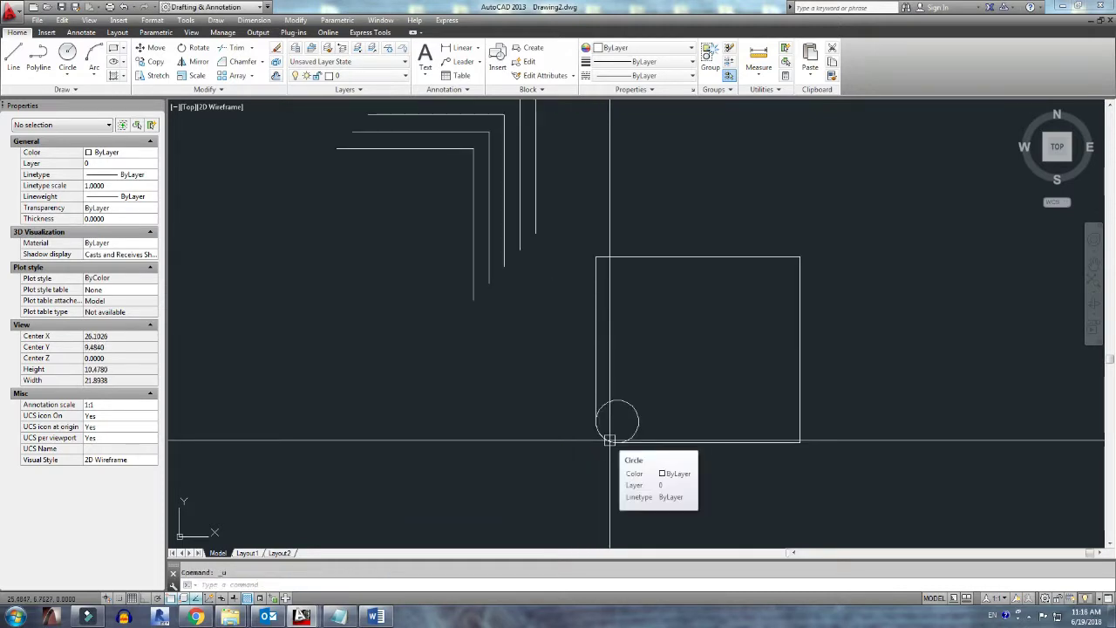
{"action": "key", "text": "ctrl+z"}
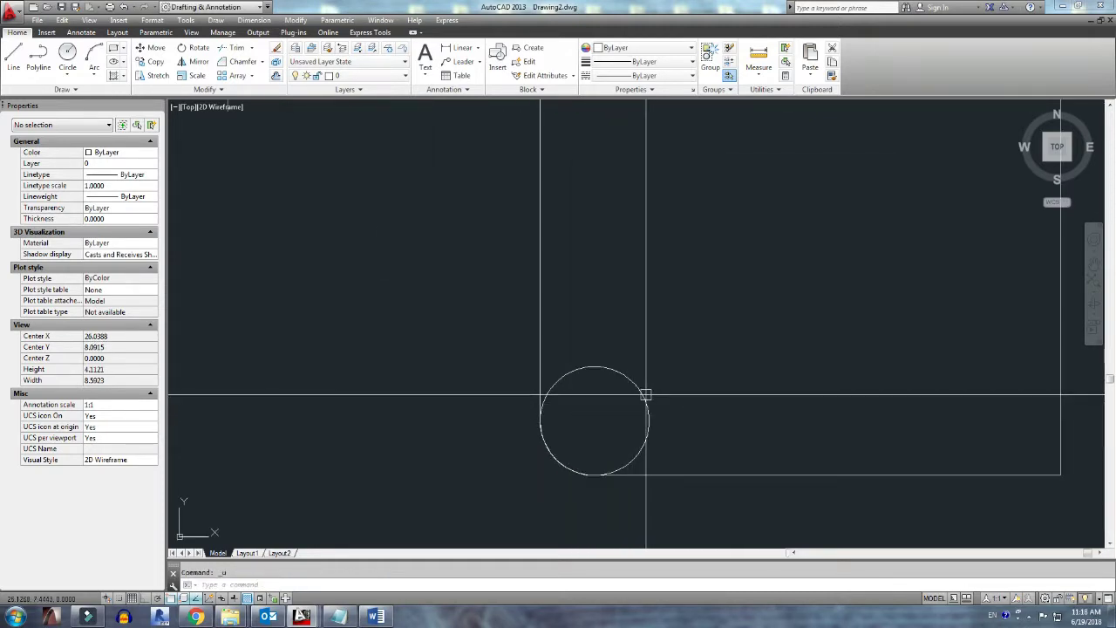
{"action": "left_click", "coordinate": [643, 392]}
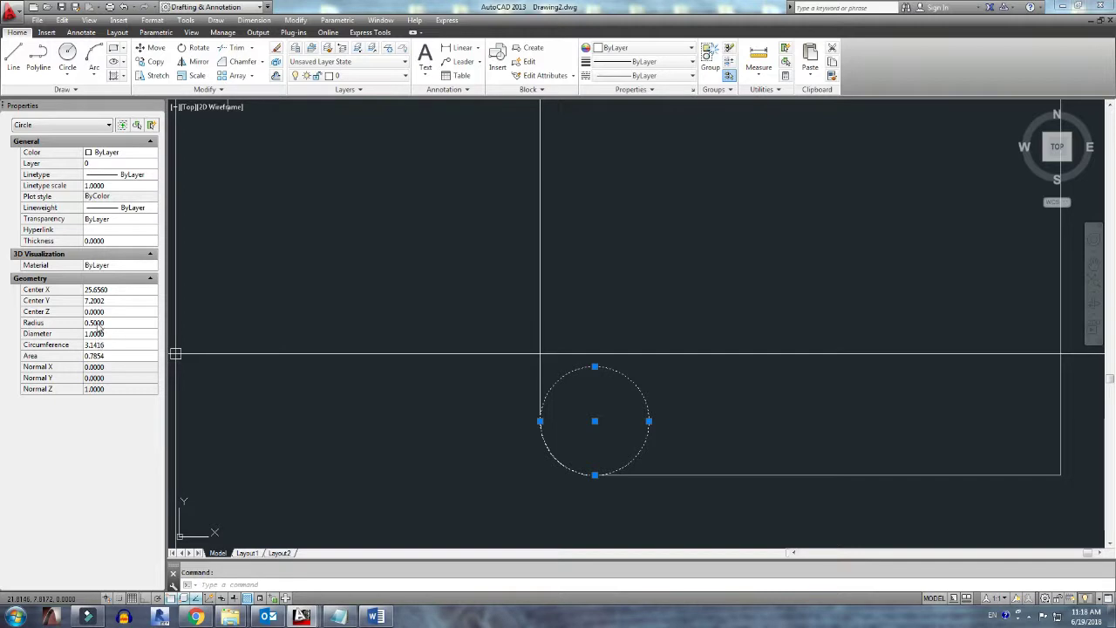
{"action": "left_click", "coordinate": [56, 325]}
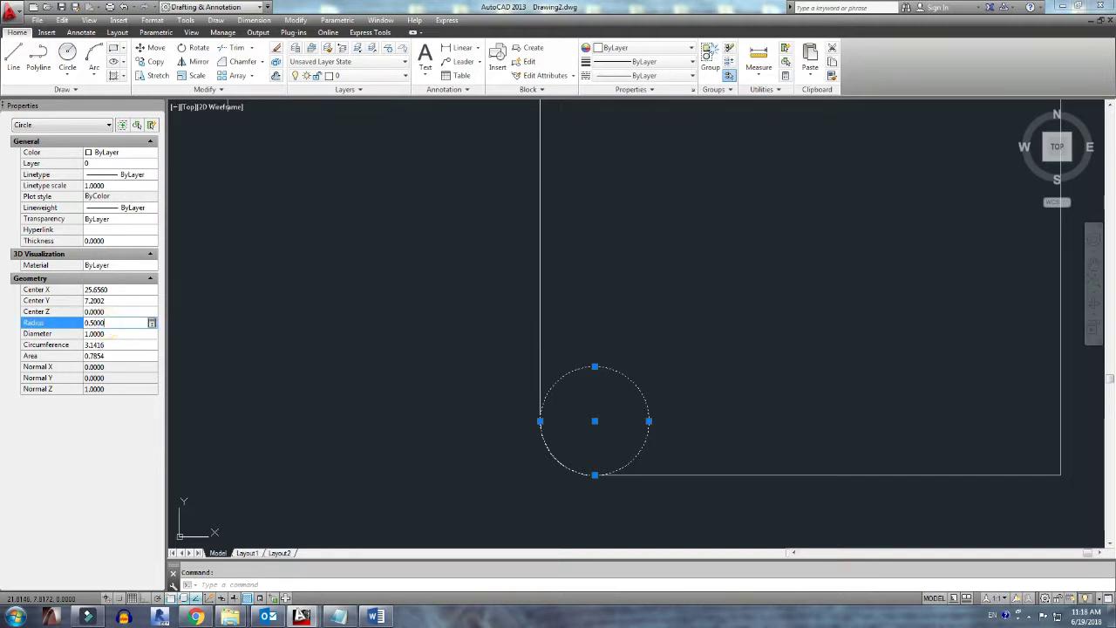
Step: Delete the 0.5-radius check circle, leaving only the square, and zoom out
{"action": "key", "text": "Escape"}
{"action": "left_click", "coordinate": [617, 382]}
{"action": "key", "text": "Delete"}
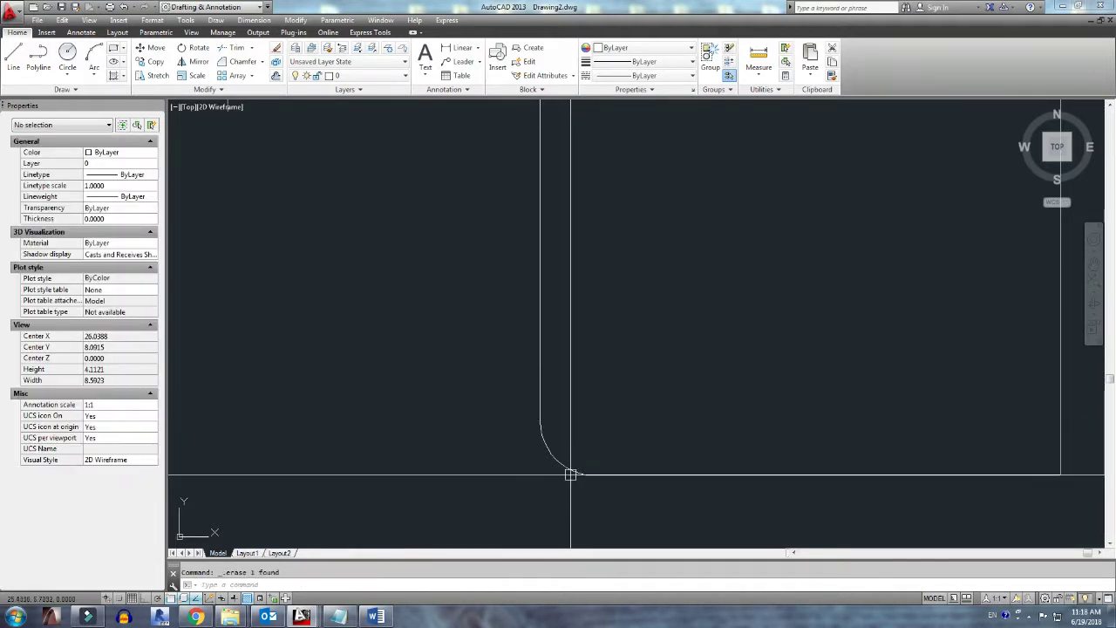
{"action": "left_click", "coordinate": [553, 460]}
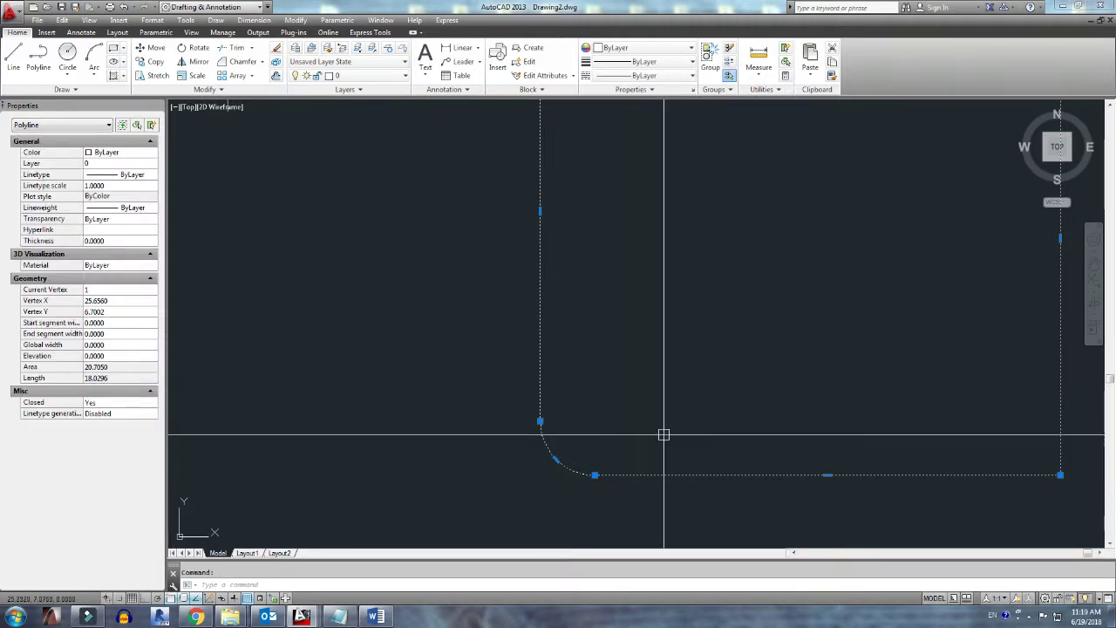
{"action": "key", "text": "Escape"}
{"action": "scroll", "coordinate": [649, 442], "scroll_direction": "down", "scroll_amount": 4}
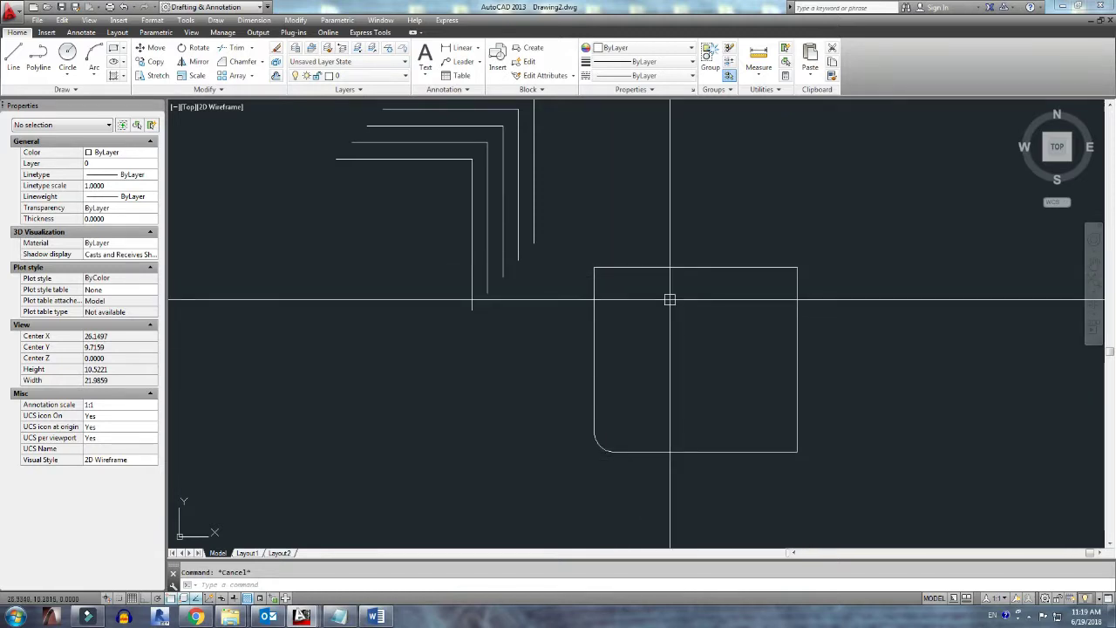
Step: Fillet the whole square as a polyline at radius 0.5, rounding every corner
{"action": "type", "text": "f"}
{"action": "key", "text": "Return"}
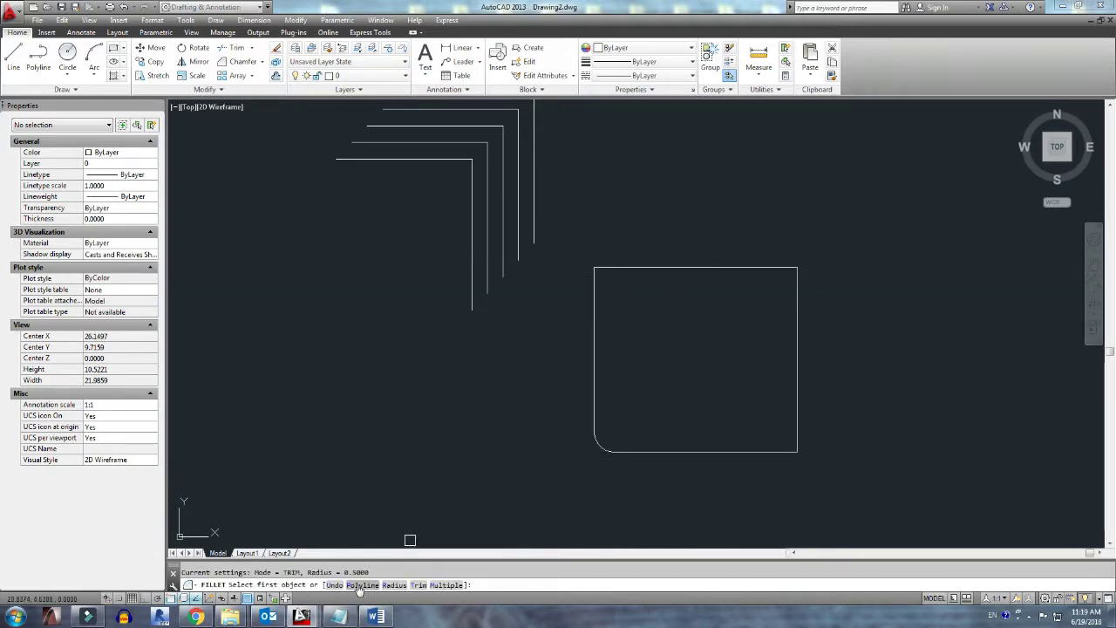
{"action": "left_click", "coordinate": [359, 586]}
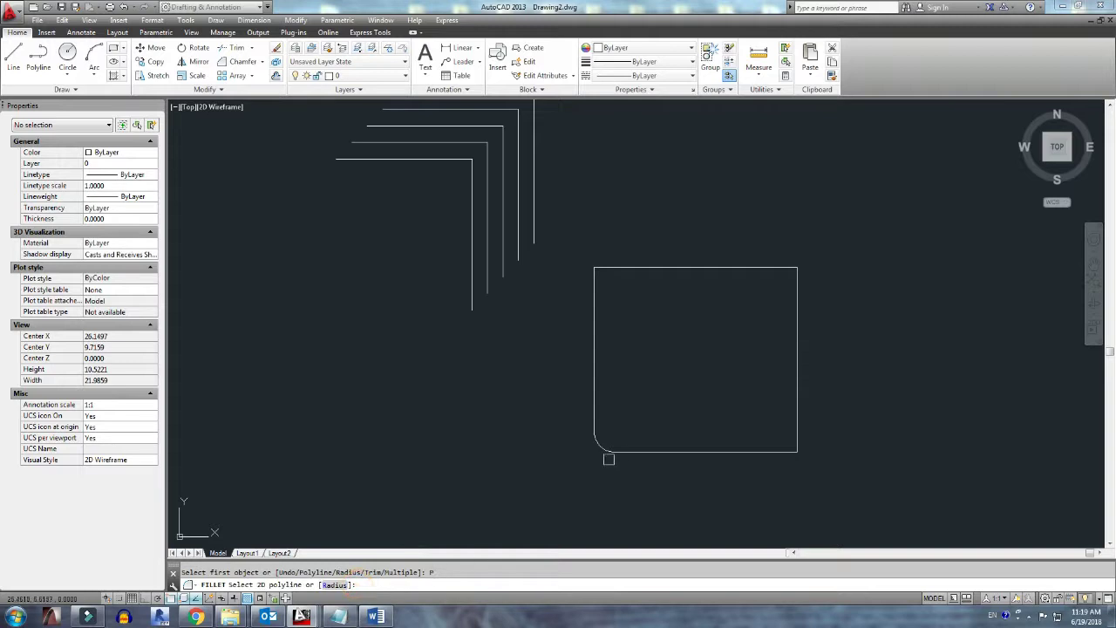
{"action": "left_click", "coordinate": [687, 450]}
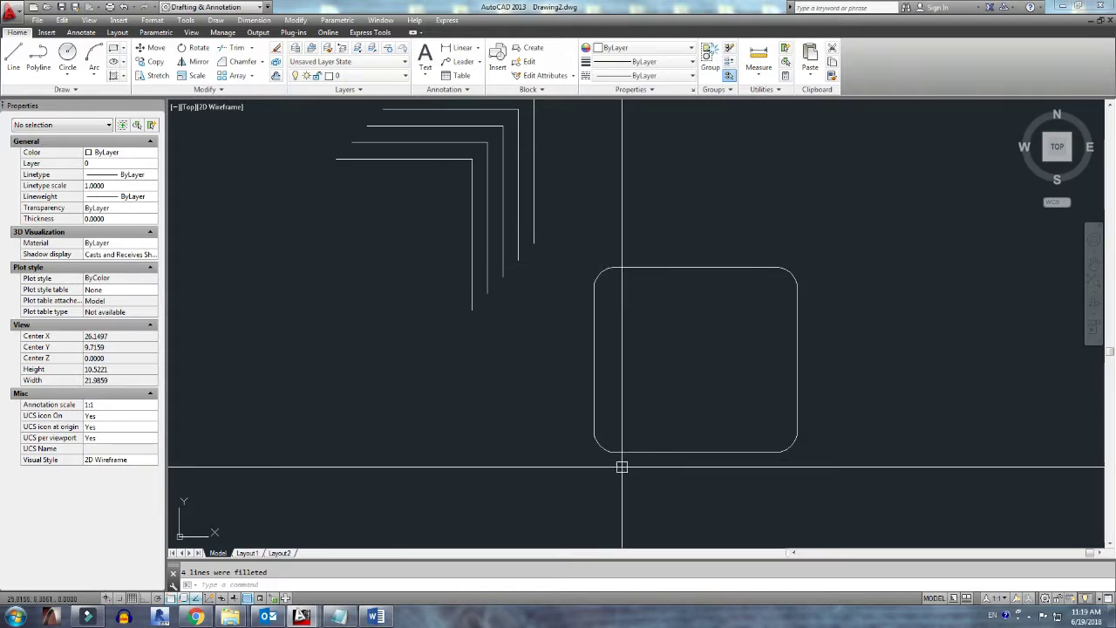
Step: Set the fillet radius to 1 and refillet all four polyline corners of the square
{"action": "type", "text": "f"}
{"action": "key", "text": "Return"}
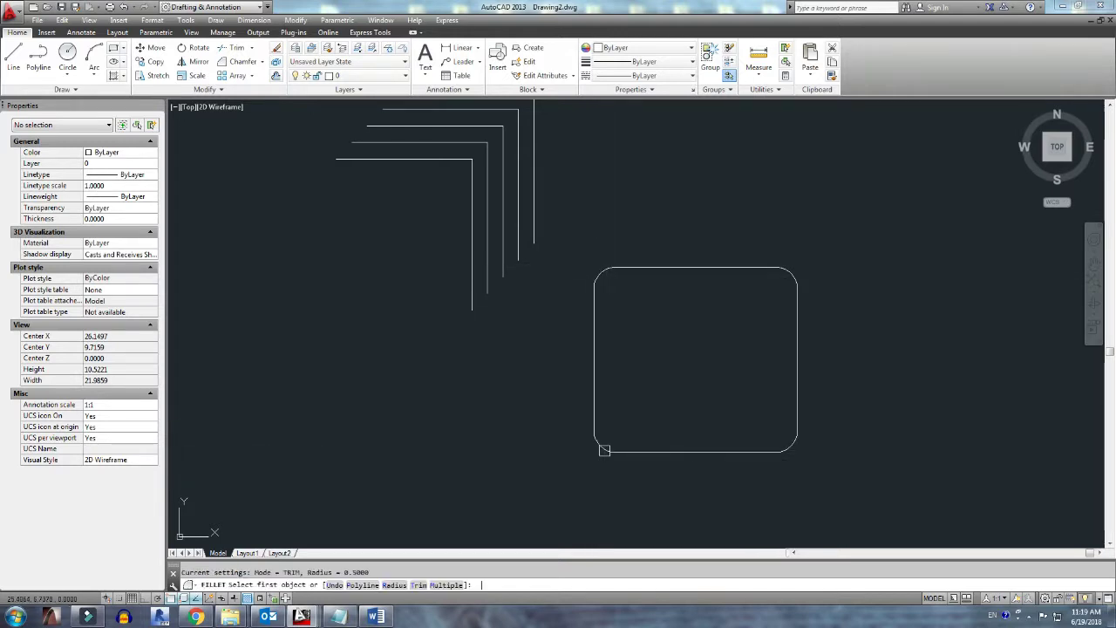
{"action": "key", "text": "Return"}
{"action": "type", "text": "1"}
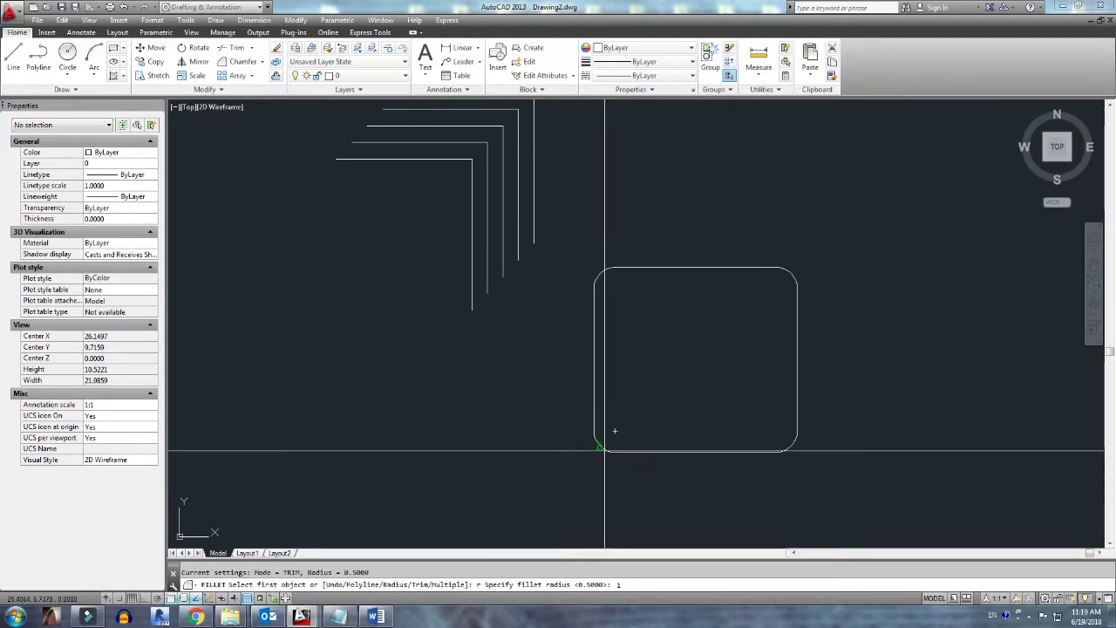
{"action": "key", "text": "Return"}
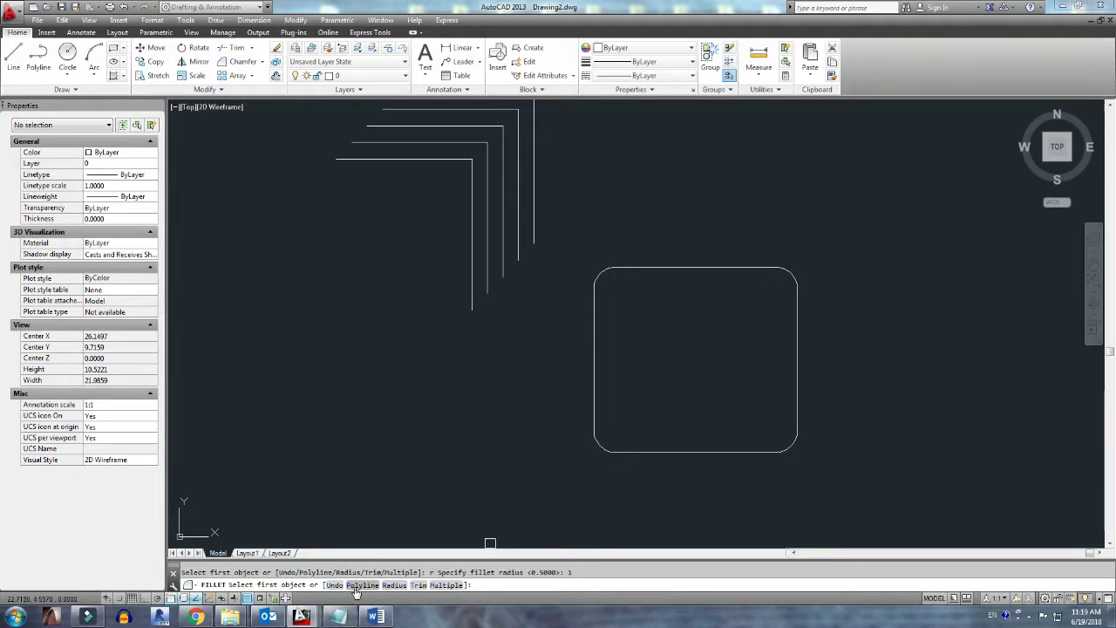
{"action": "left_click", "coordinate": [358, 586]}
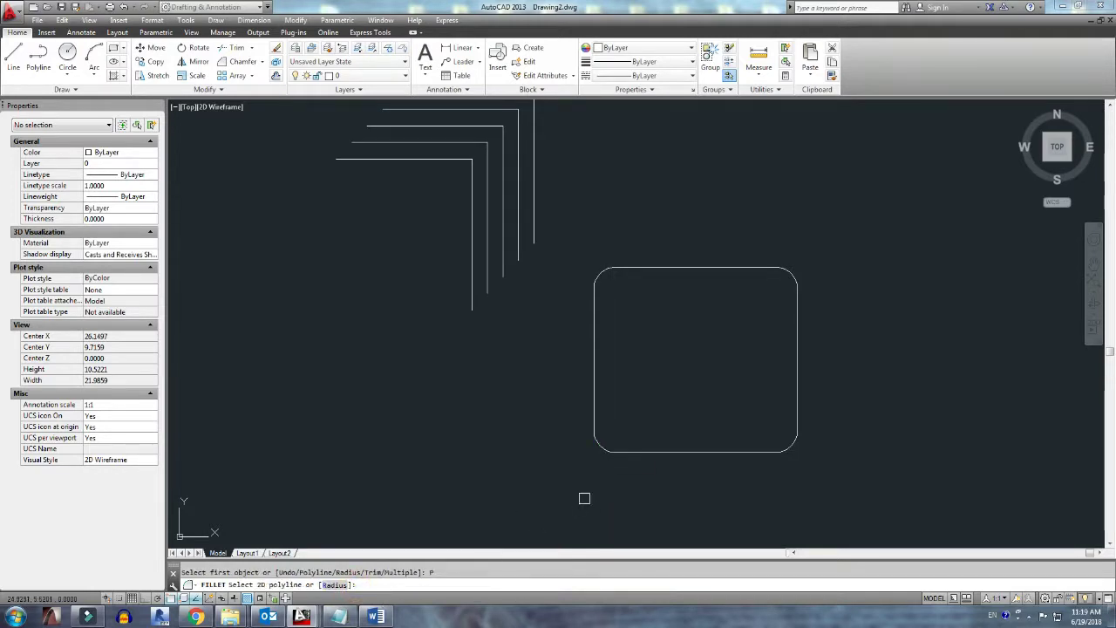
{"action": "left_click", "coordinate": [668, 454]}
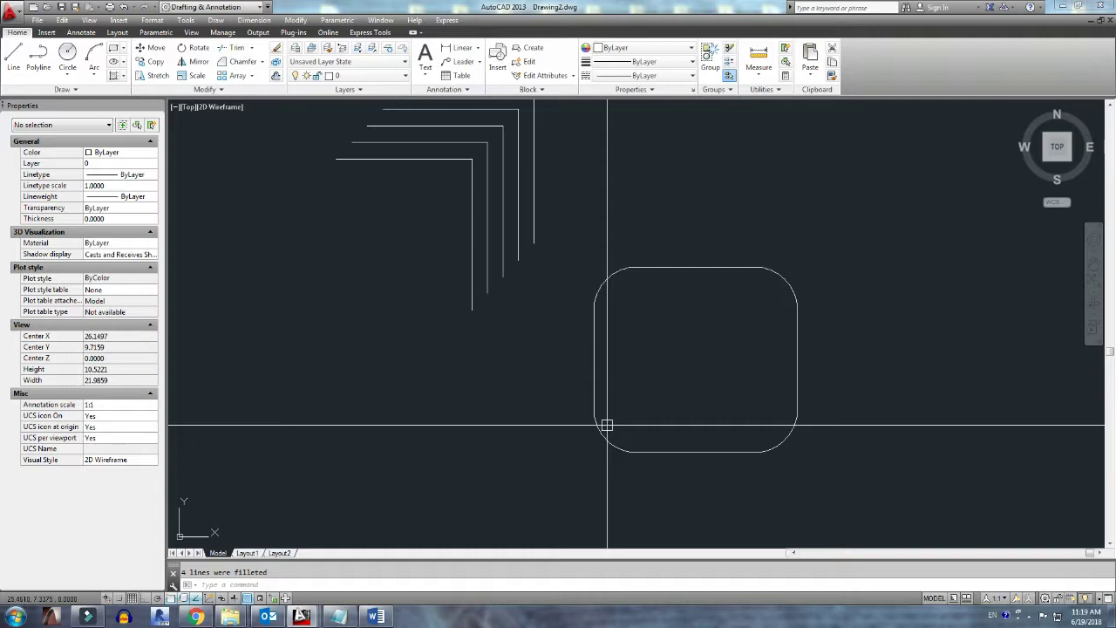
Step: Start FILLET with radius 2 and the No trim option
{"action": "key", "text": "Return"}
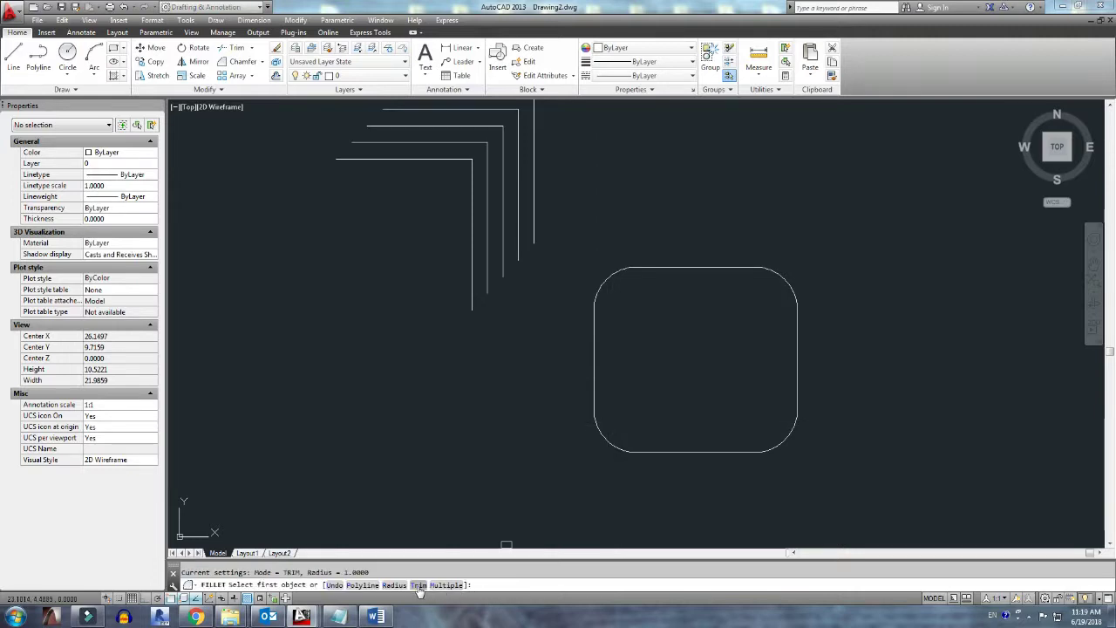
{"action": "left_click", "coordinate": [419, 585]}
{"action": "key", "text": "Return"}
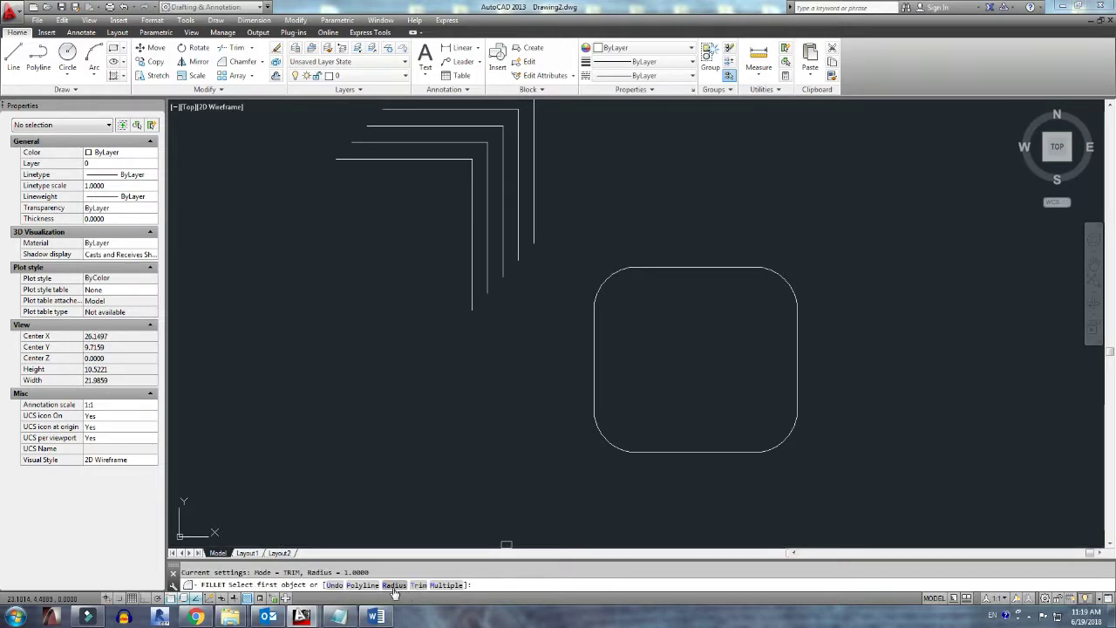
{"action": "left_click", "coordinate": [394, 585]}
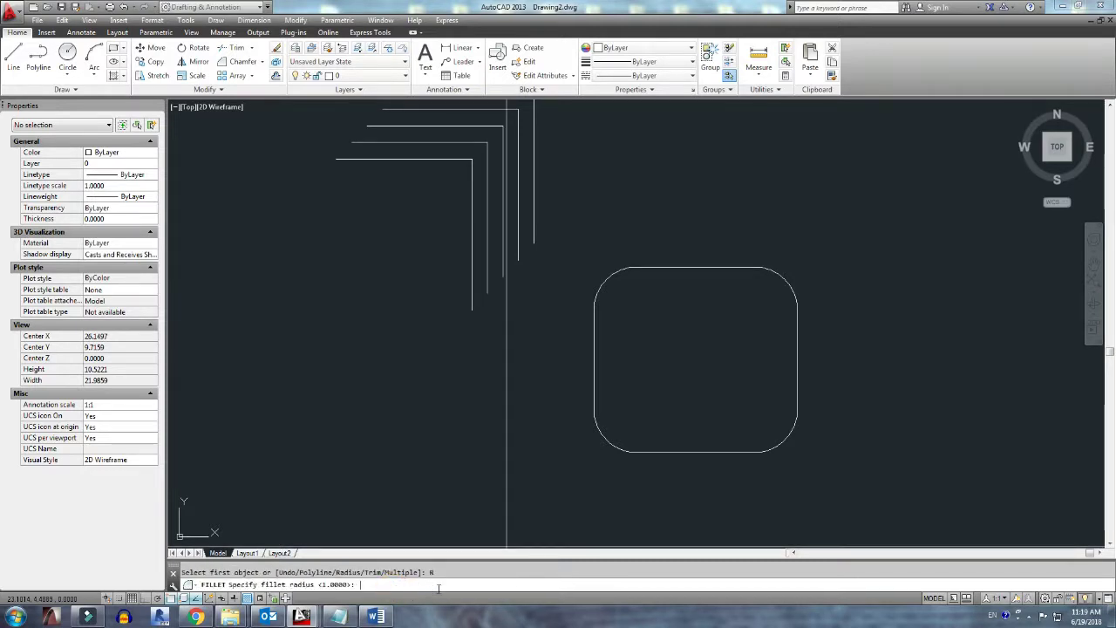
{"action": "type", "text": "2"}
{"action": "key", "text": "Return"}
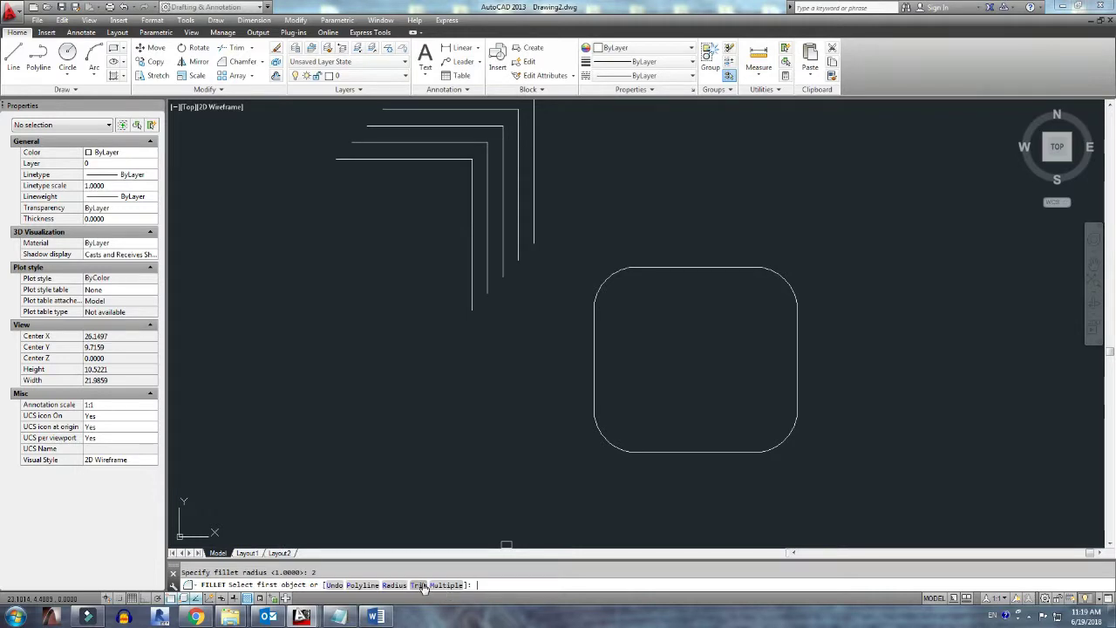
{"action": "left_click", "coordinate": [418, 585]}
{"action": "left_click", "coordinate": [361, 585]}
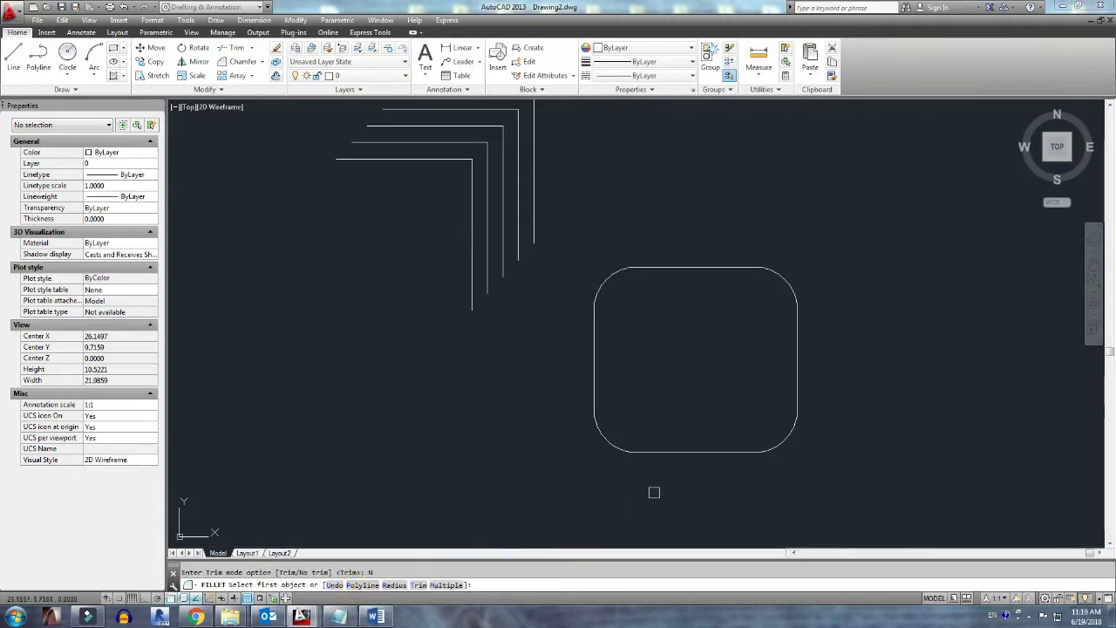
Step: Add an untrimmed 2.0000-radius arc between the rectangle's bottom and left edges, then inspect it
{"action": "left_click", "coordinate": [701, 451]}
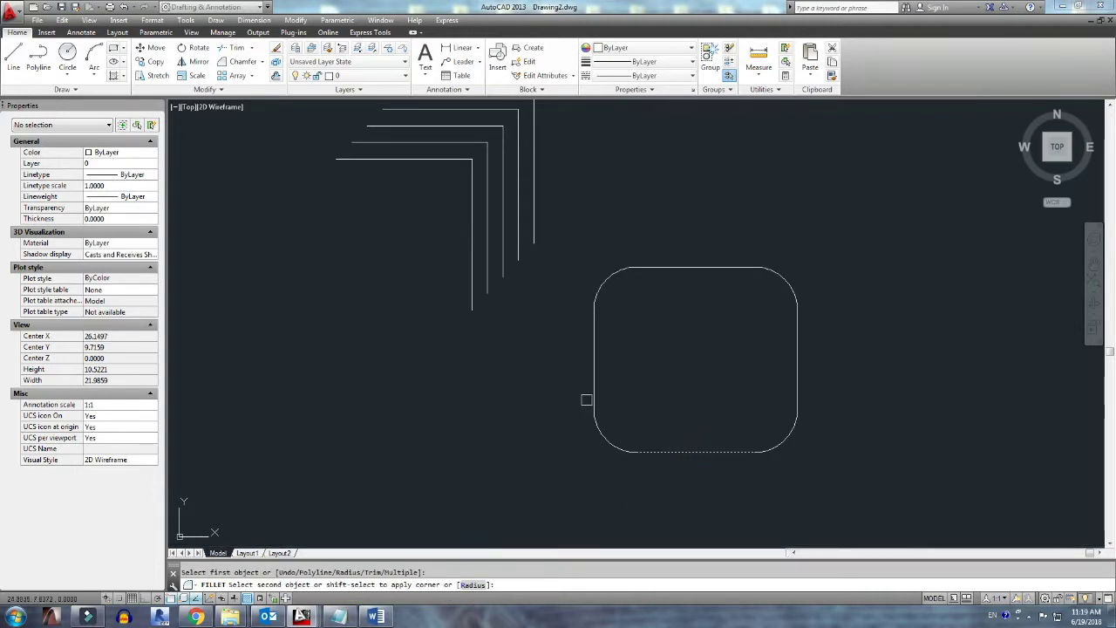
{"action": "left_click", "coordinate": [586, 365]}
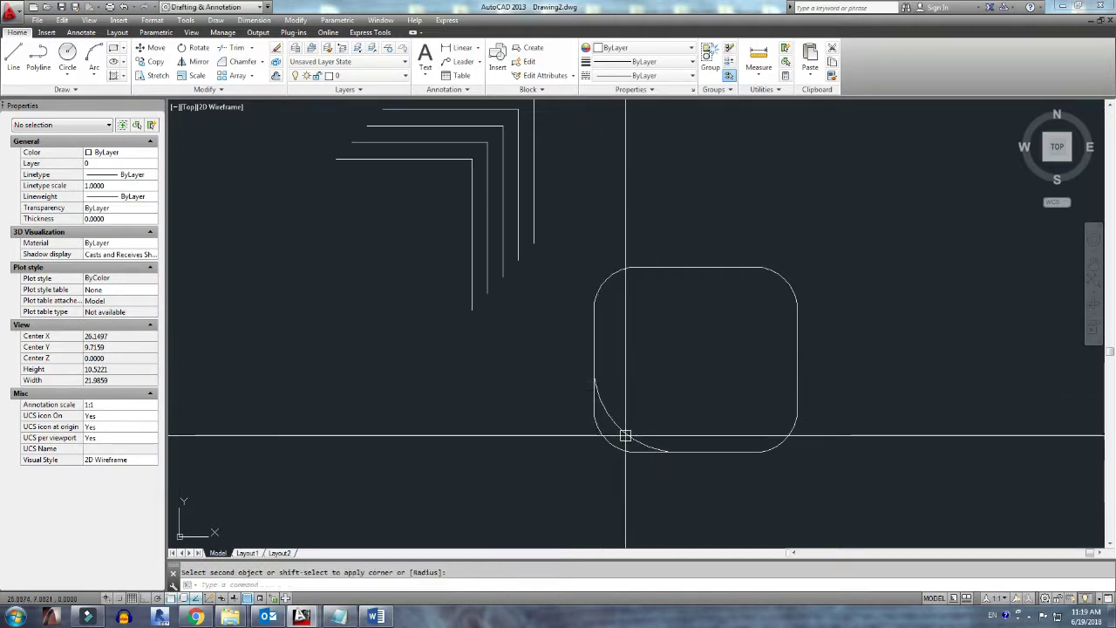
{"action": "left_click", "coordinate": [623, 434]}
{"action": "key", "text": "Escape"}
{"action": "left_click", "coordinate": [613, 419]}
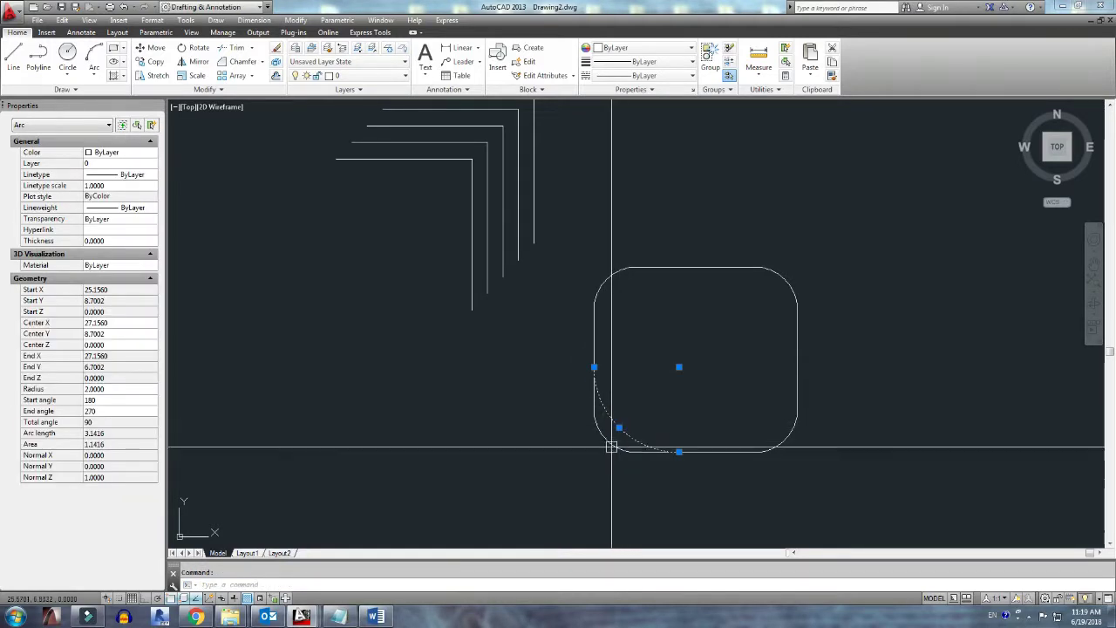
{"action": "key", "text": "Escape"}
{"action": "left_click", "coordinate": [615, 436]}
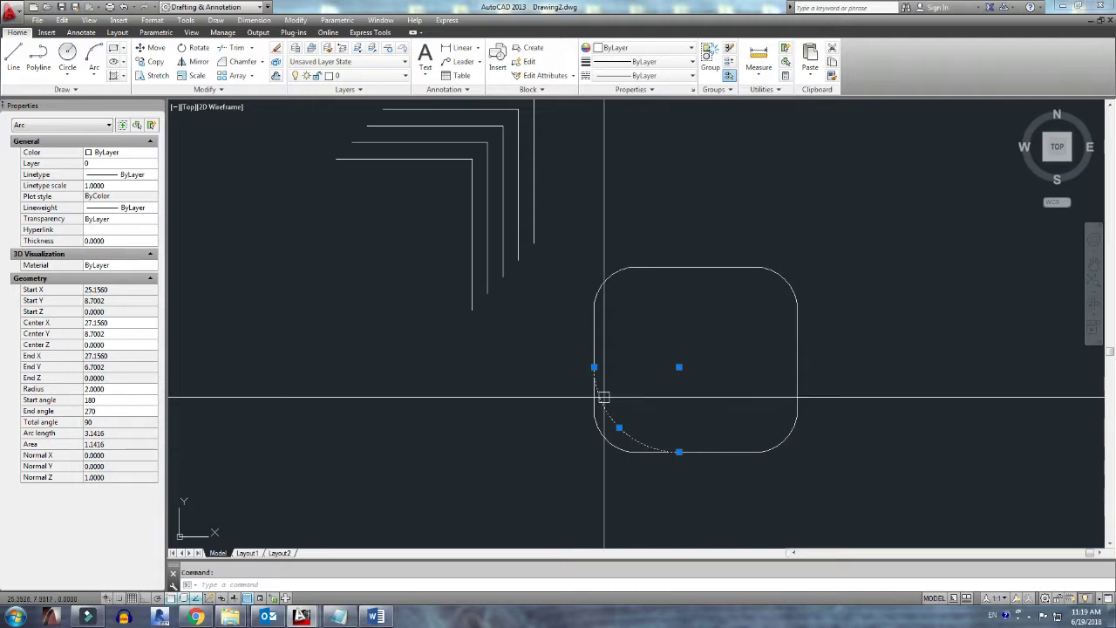
{"action": "key", "text": "Escape"}
{"action": "scroll", "coordinate": [657, 443], "scroll_direction": "up", "scroll_amount": 4}
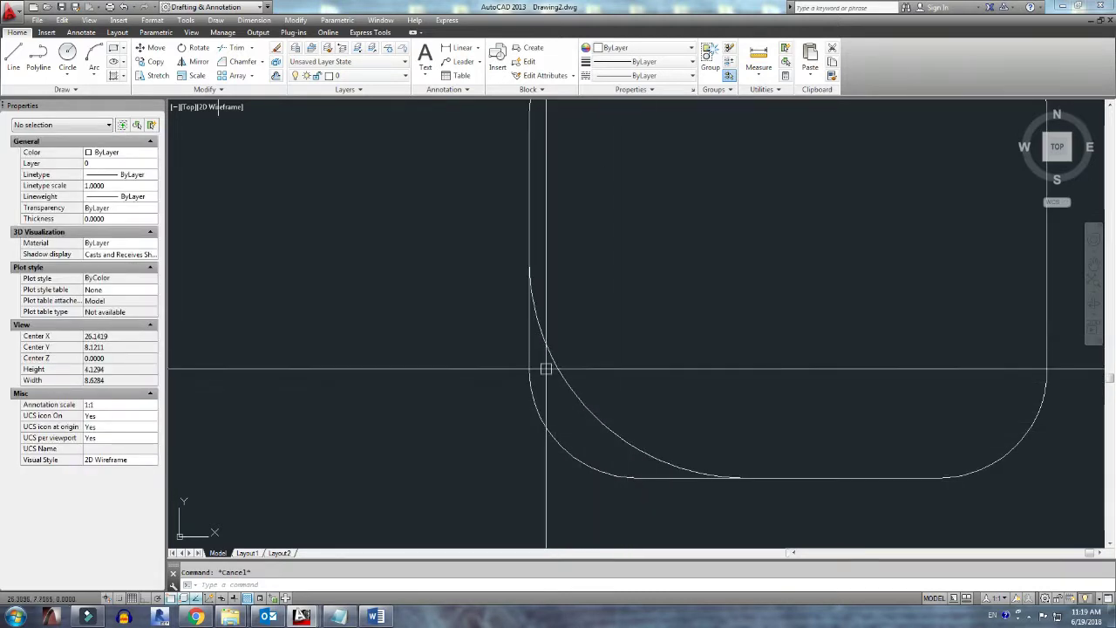
Step: Zoom in and select the rounded rectangle and the extra corner arc to tell them apart
{"action": "left_click", "coordinate": [576, 455]}
{"action": "scroll", "coordinate": [585, 459], "scroll_direction": "down", "scroll_amount": 4}
{"action": "scroll", "coordinate": [581, 463], "scroll_direction": "up", "scroll_amount": 1}
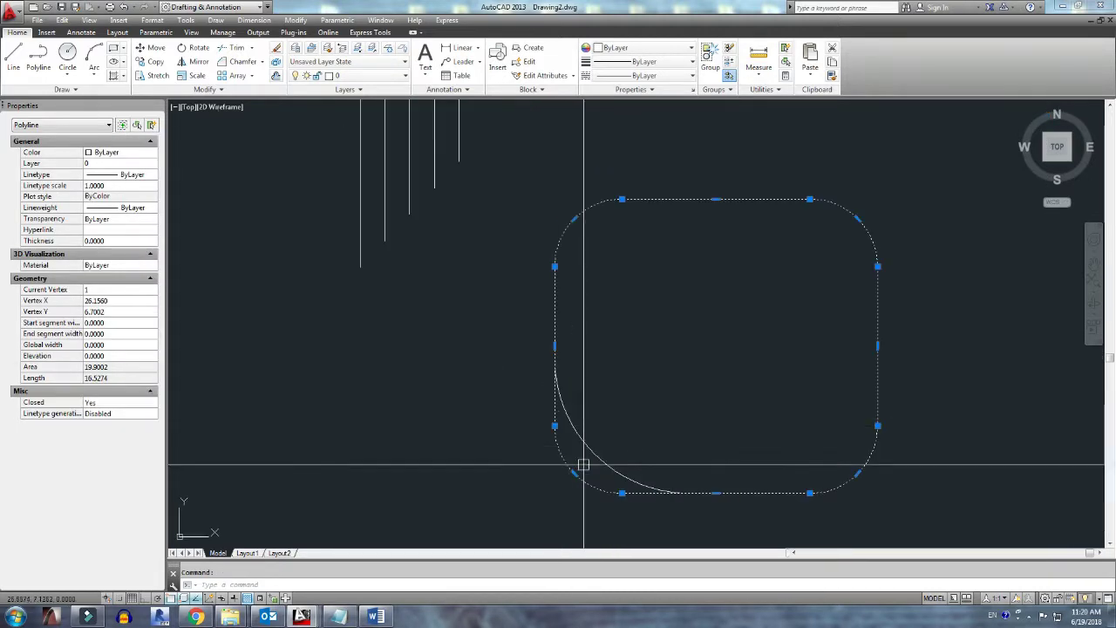
{"action": "scroll", "coordinate": [580, 478], "scroll_direction": "up", "scroll_amount": 1}
{"action": "key", "text": "Escape"}
{"action": "left_click", "coordinate": [593, 456]}
{"action": "key", "text": "Escape"}
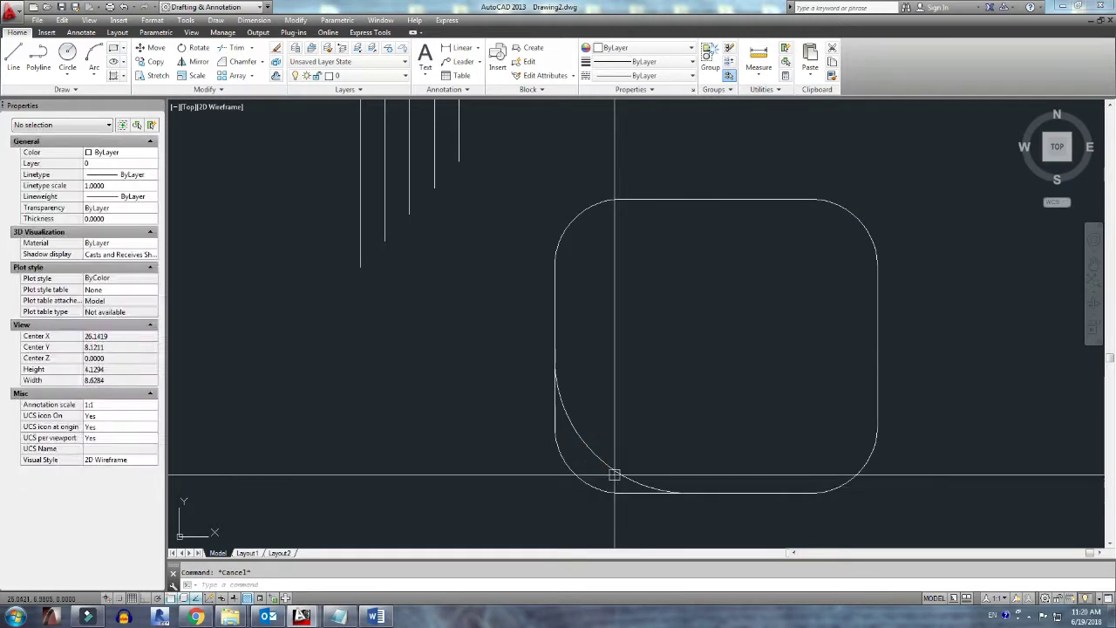
{"action": "left_click", "coordinate": [610, 472]}
{"action": "key", "text": "Escape"}
Step: Remove the extra untrimmed 2.0000-radius arc from the lower-left corner
{"action": "left_click", "coordinate": [584, 473]}
{"action": "left_click", "coordinate": [599, 462]}
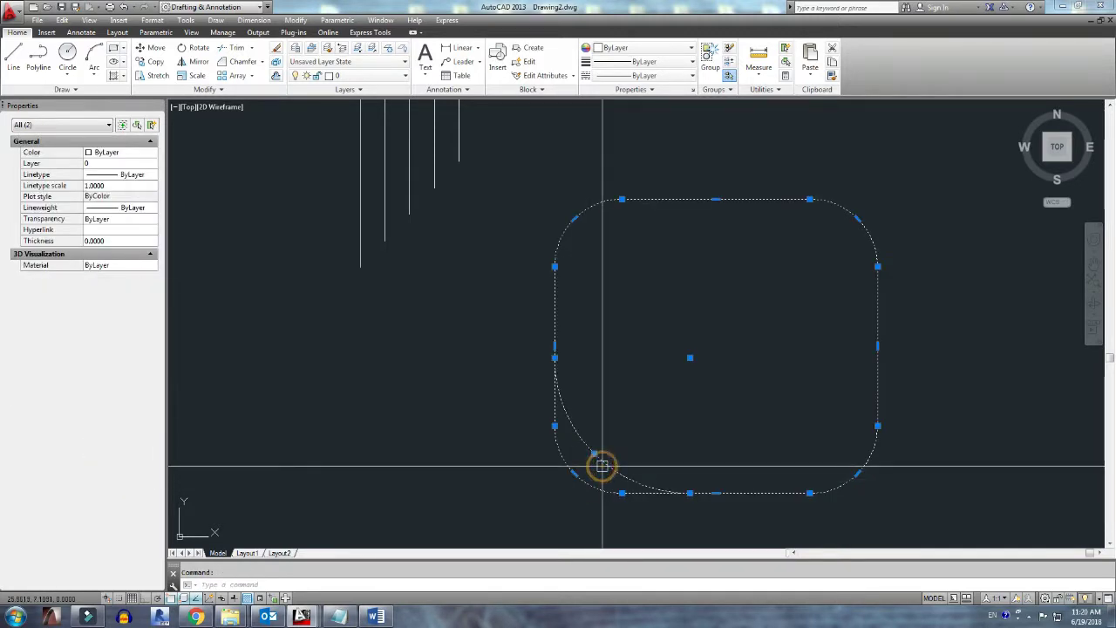
{"action": "key", "text": "Escape"}
{"action": "right_click", "coordinate": [630, 485]}
{"action": "key", "text": "Escape"}
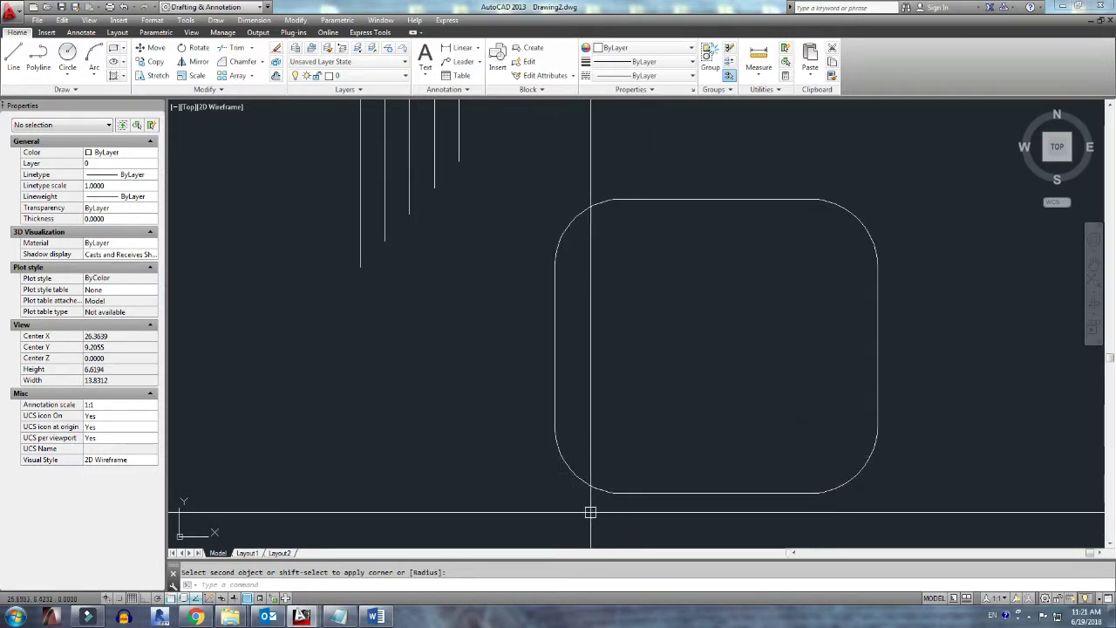
Step: Square off the rectangle's bottom-left and top-left corners with zero-radius fillets
{"action": "key", "text": "Escape"}
{"action": "key", "text": "space"}
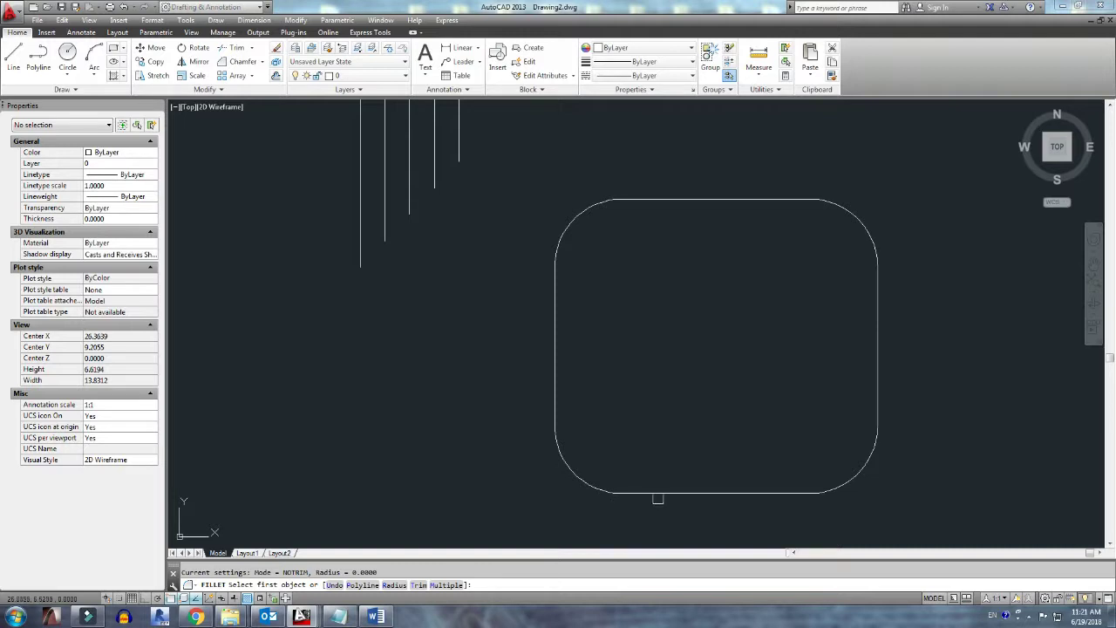
{"action": "left_click", "coordinate": [666, 493]}
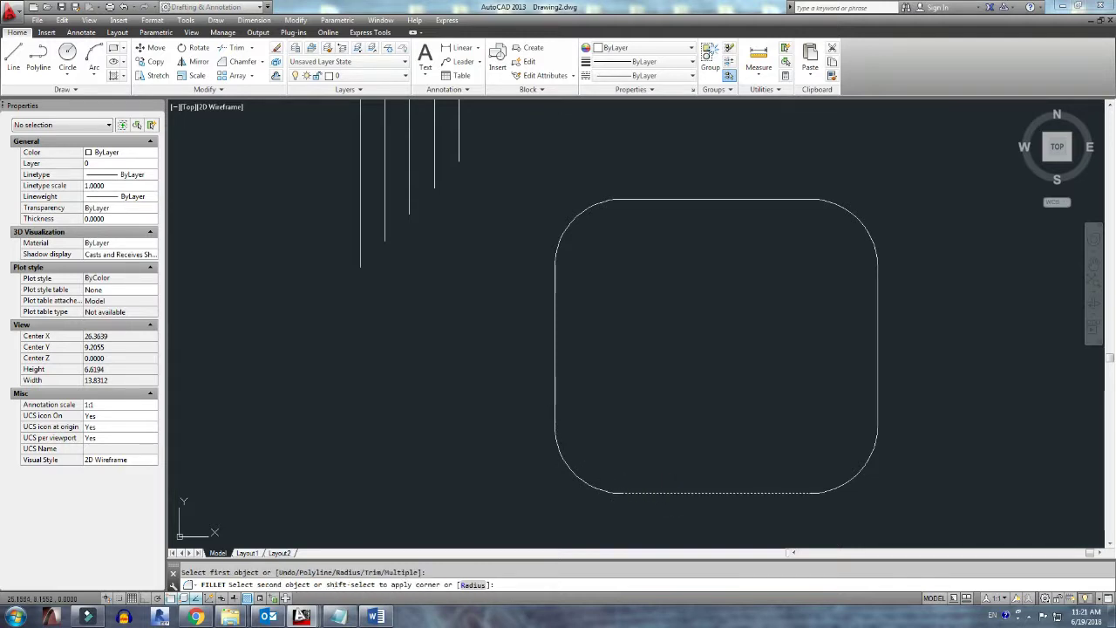
{"action": "left_click", "coordinate": [555, 399], "text": "shift"}
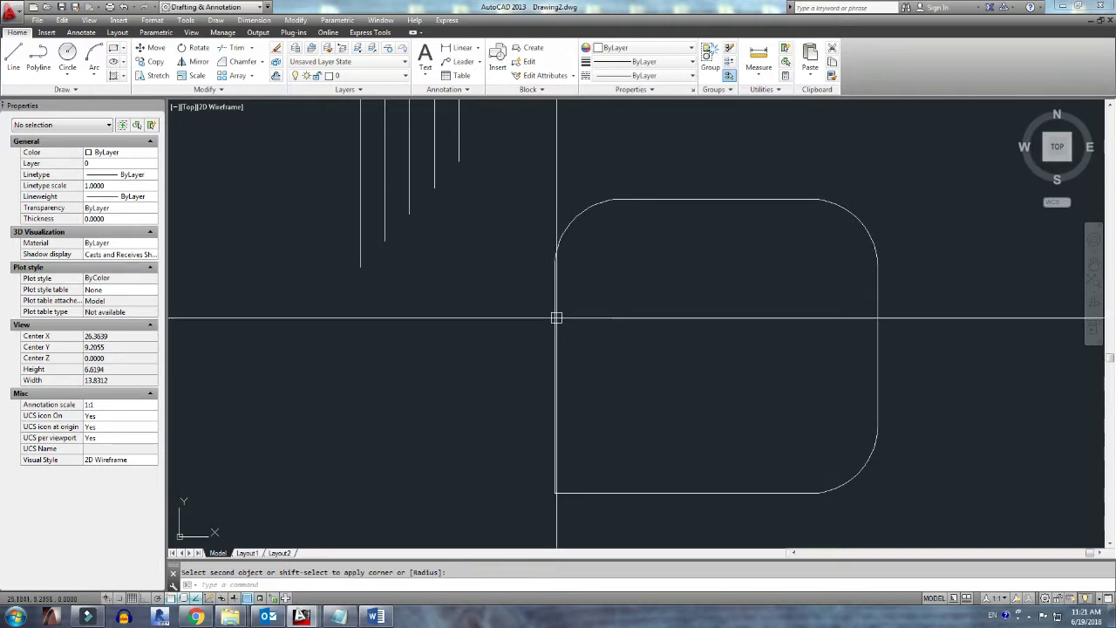
{"action": "key", "text": "space"}
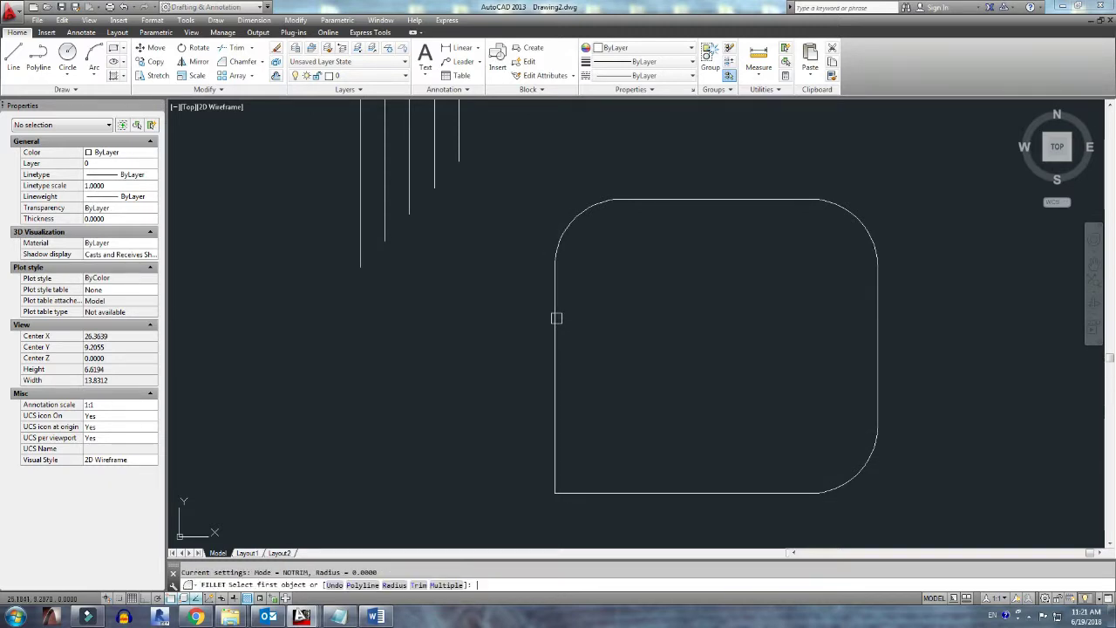
{"action": "left_click", "coordinate": [556, 317]}
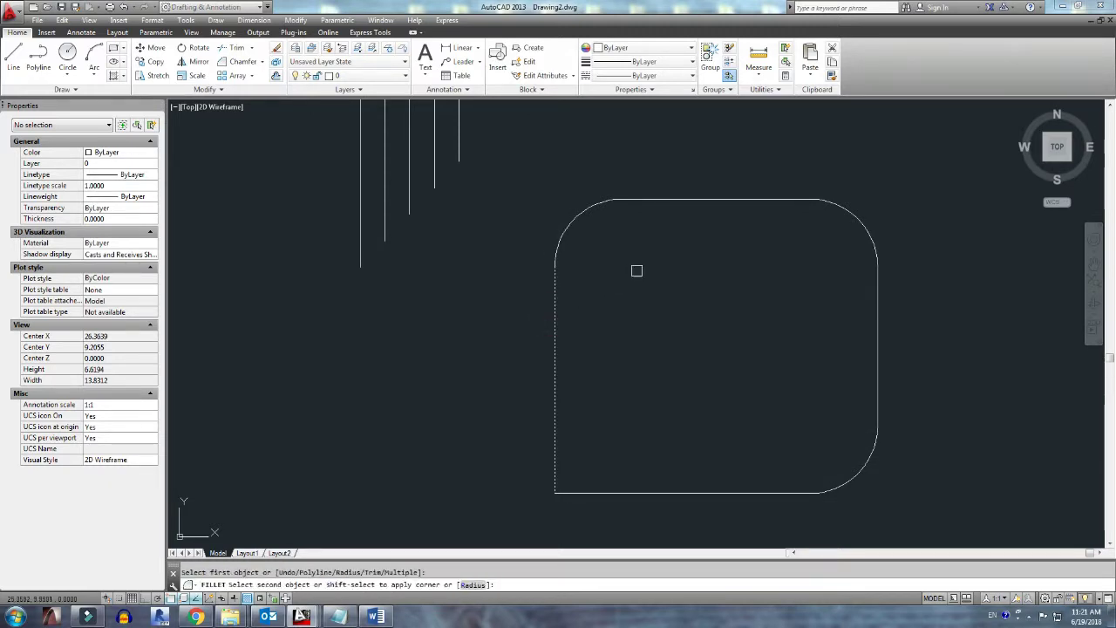
{"action": "left_click", "coordinate": [656, 200], "text": "shift"}
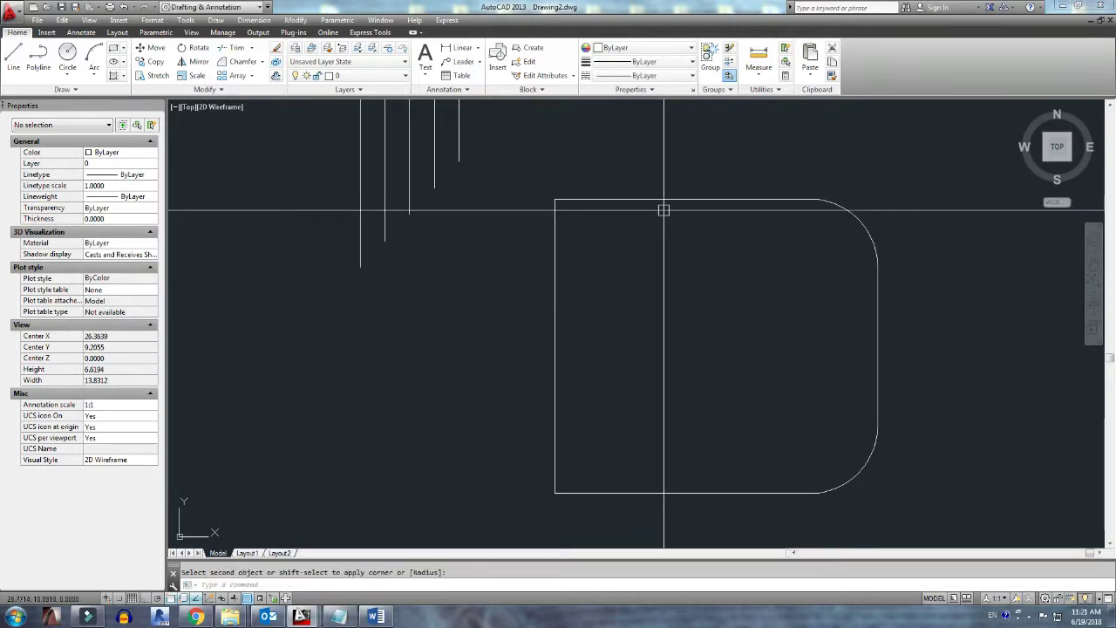
Step: Square off the rectangle's top-right and bottom-right corners with zero-radius fillets
{"action": "key", "text": "space"}
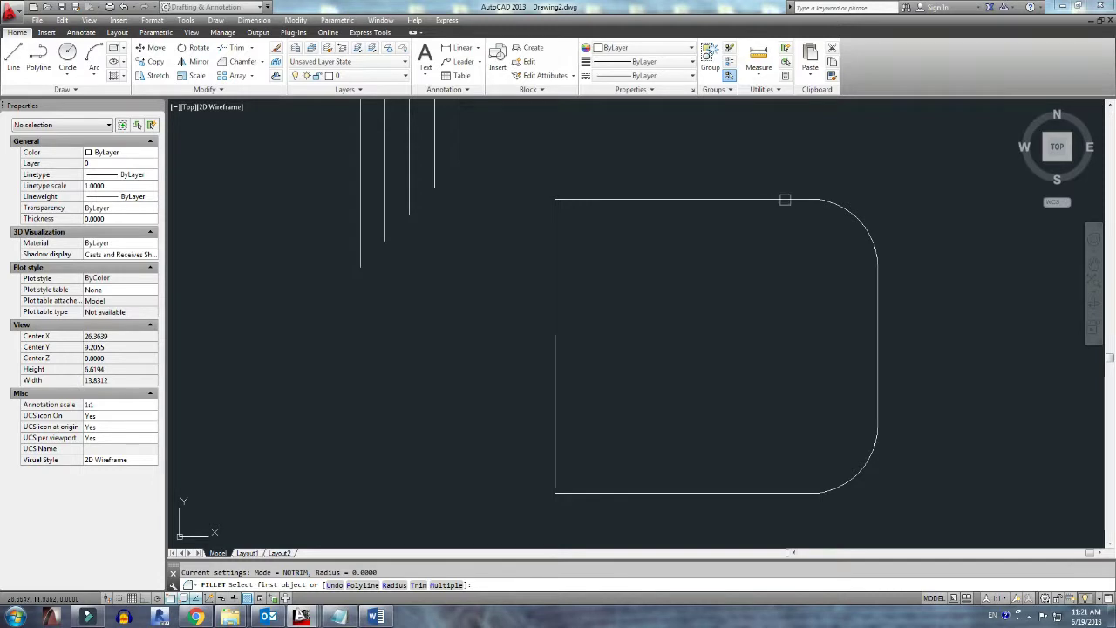
{"action": "left_click", "coordinate": [785, 201]}
{"action": "left_click", "coordinate": [878, 314], "text": "shift"}
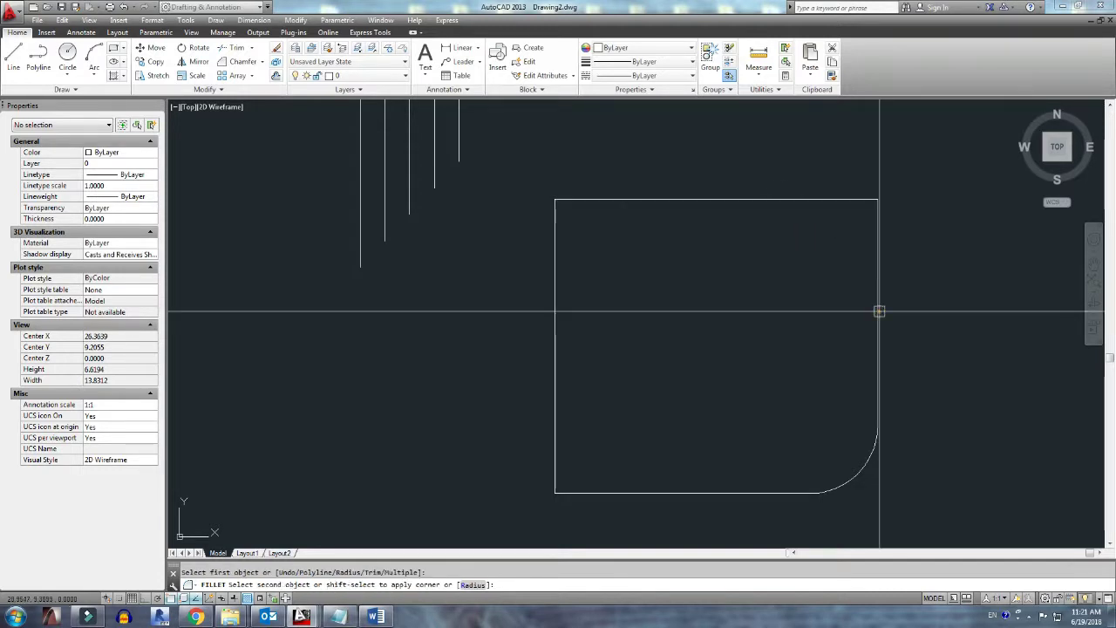
{"action": "key", "text": "space"}
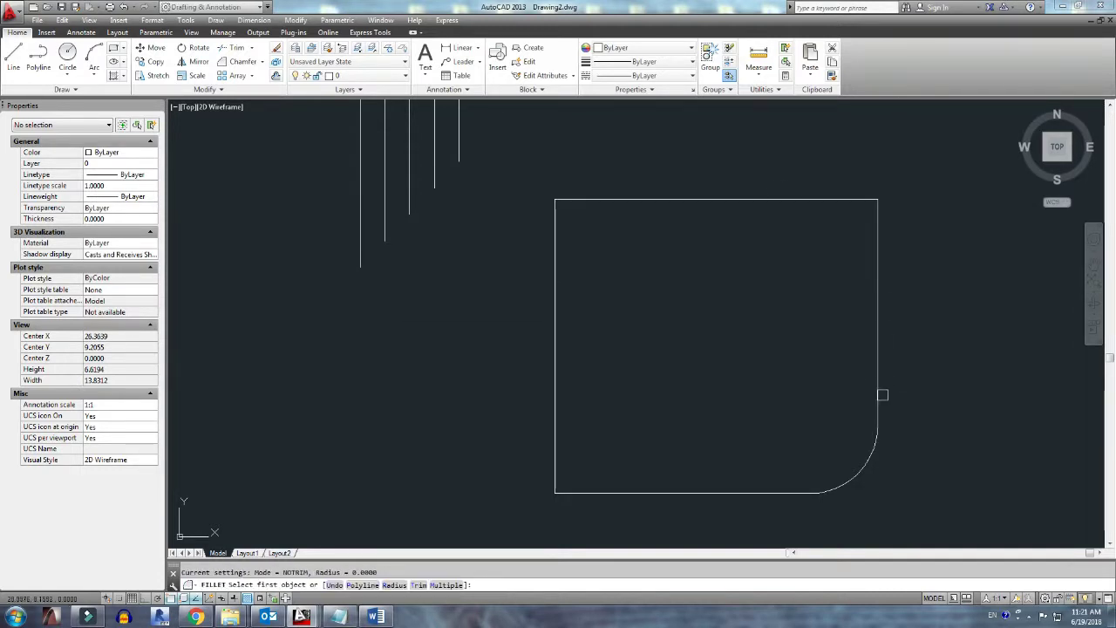
{"action": "left_click", "coordinate": [879, 391]}
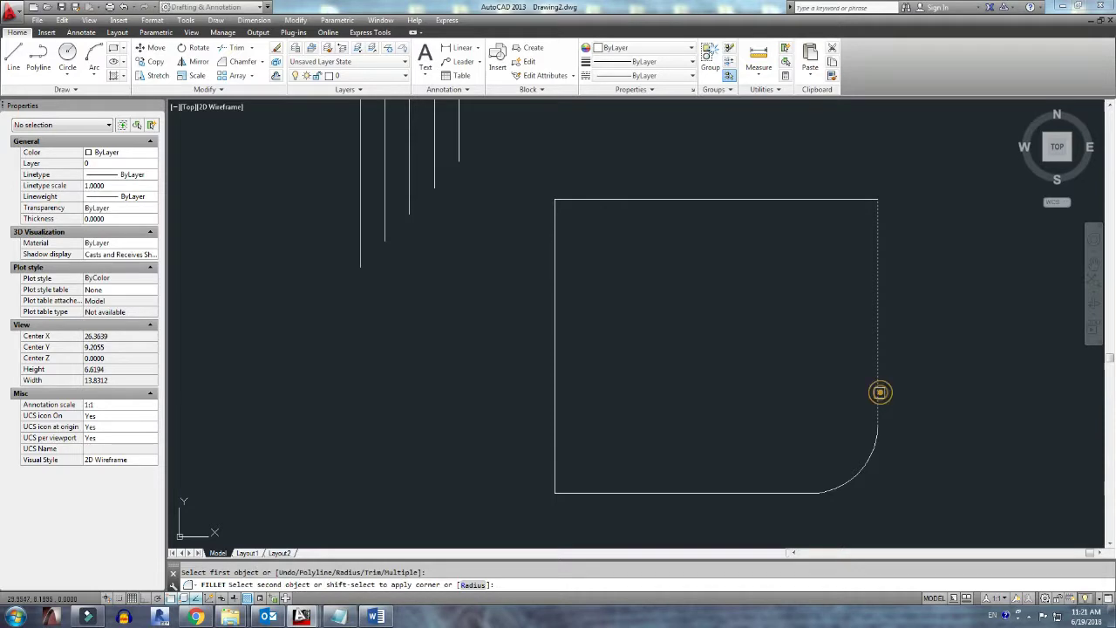
{"action": "left_click", "coordinate": [783, 494], "text": "shift"}
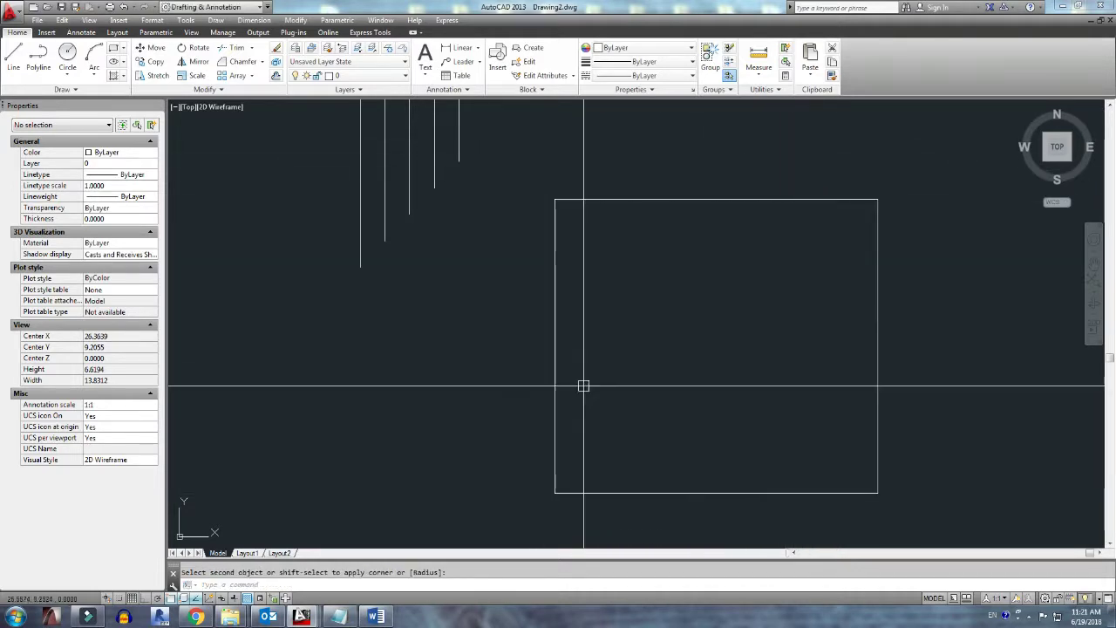
{"action": "scroll", "coordinate": [630, 400], "scroll_direction": "down", "scroll_amount": 4}
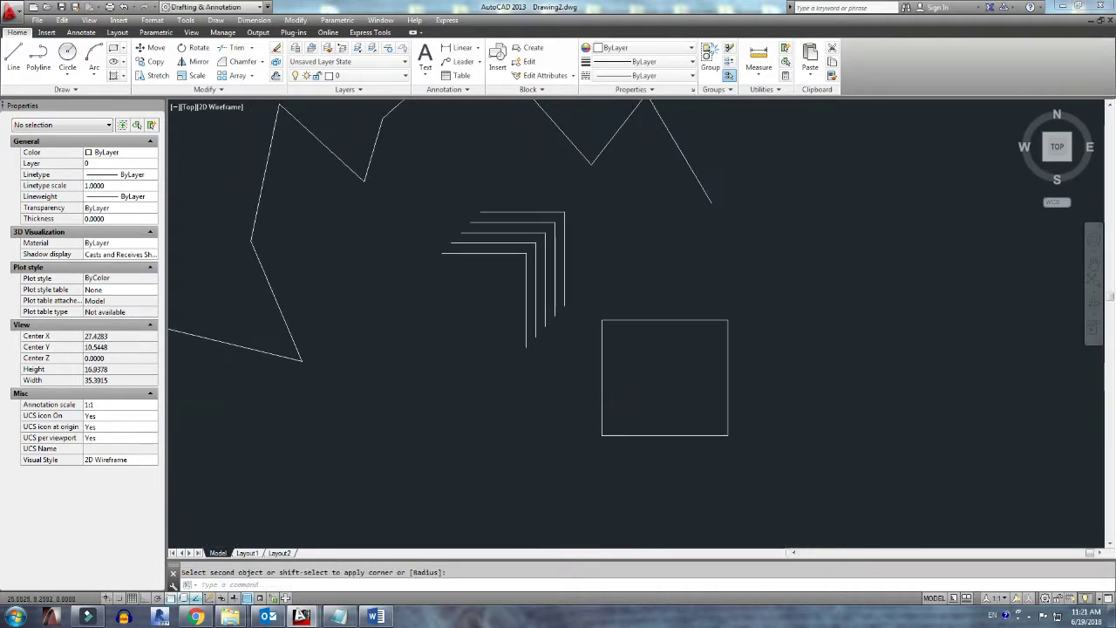
Step: Fillet the corners of the five nested L line pairs with a 1.0000 radius, innermost to outermost
{"action": "key", "text": "Escape"}
{"action": "scroll", "coordinate": [546, 421], "scroll_direction": "up", "scroll_amount": 2}
{"action": "type", "text": "F"}
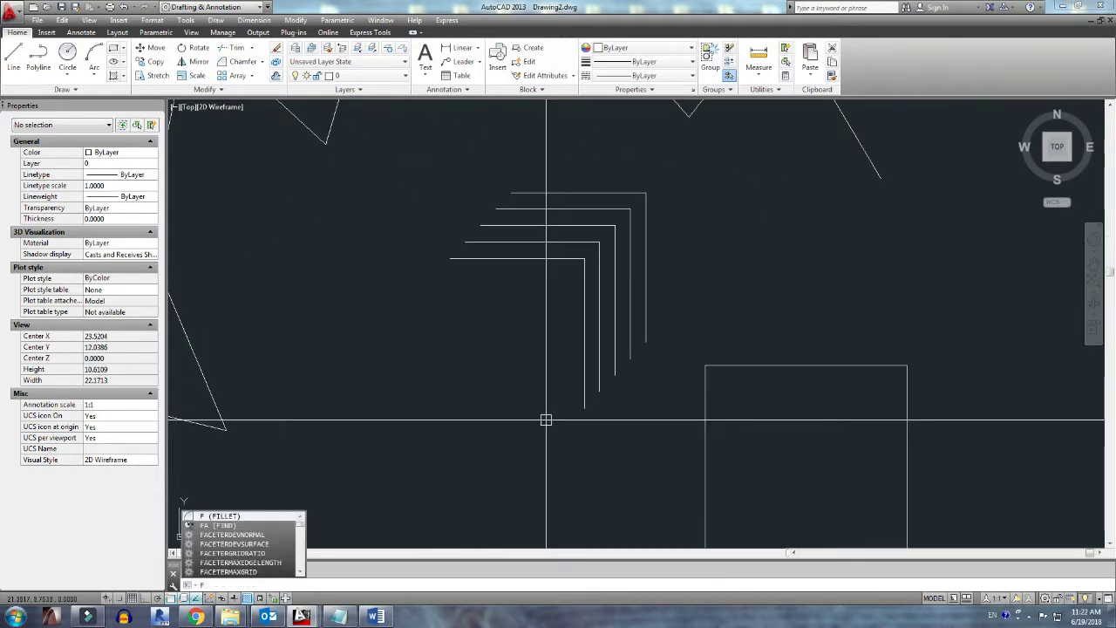
{"action": "key", "text": "Return"}
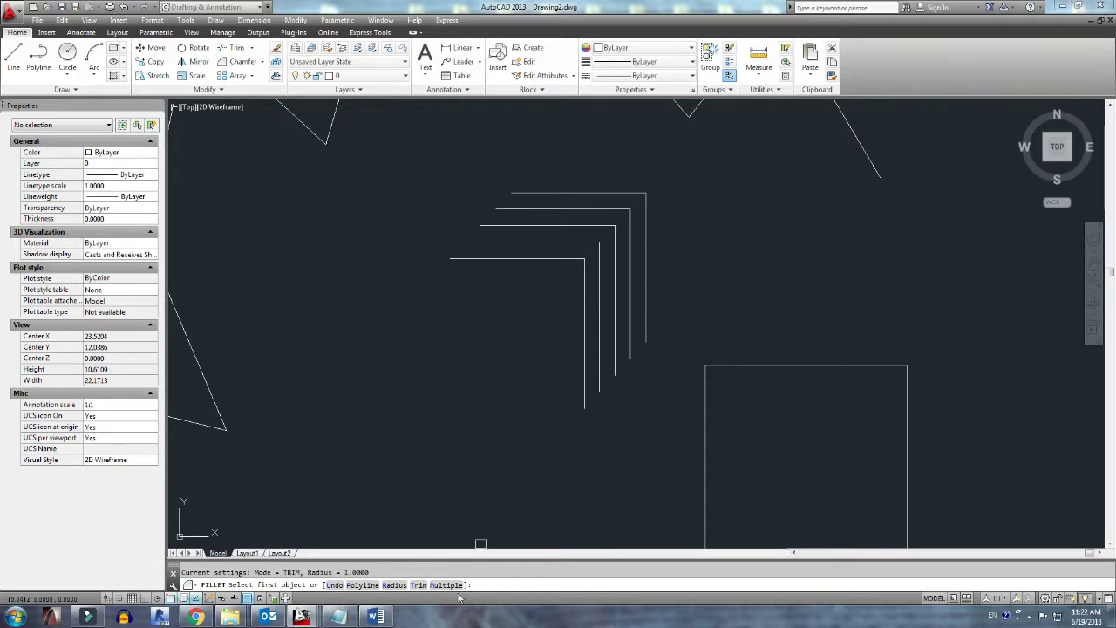
{"action": "left_click", "coordinate": [586, 294]}
{"action": "left_click", "coordinate": [556, 263]}
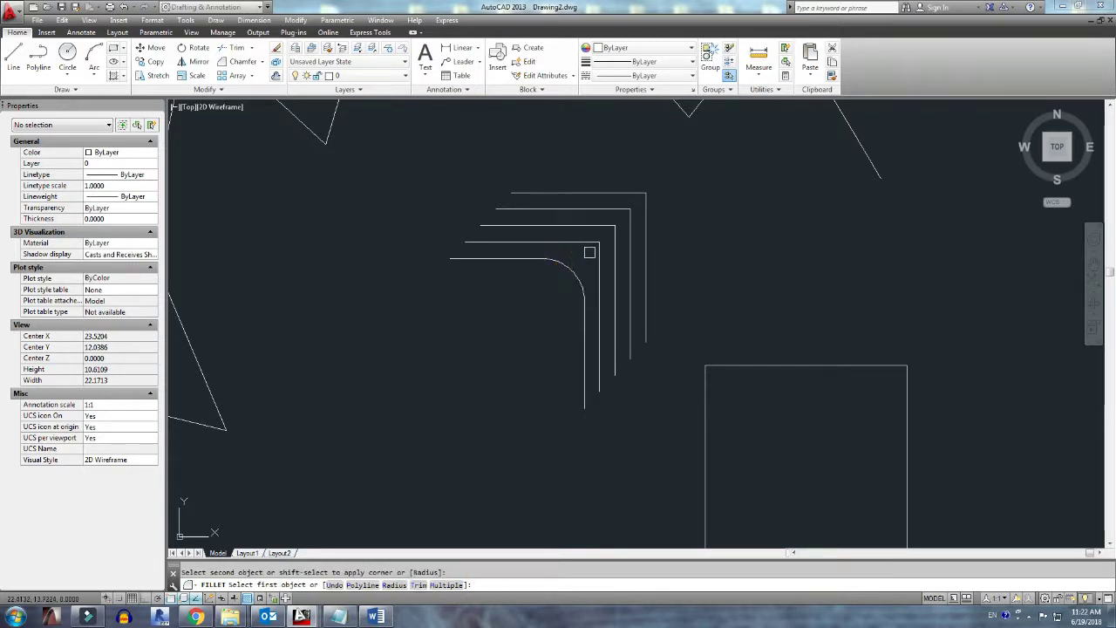
{"action": "left_click", "coordinate": [577, 242]}
{"action": "left_click", "coordinate": [599, 269]}
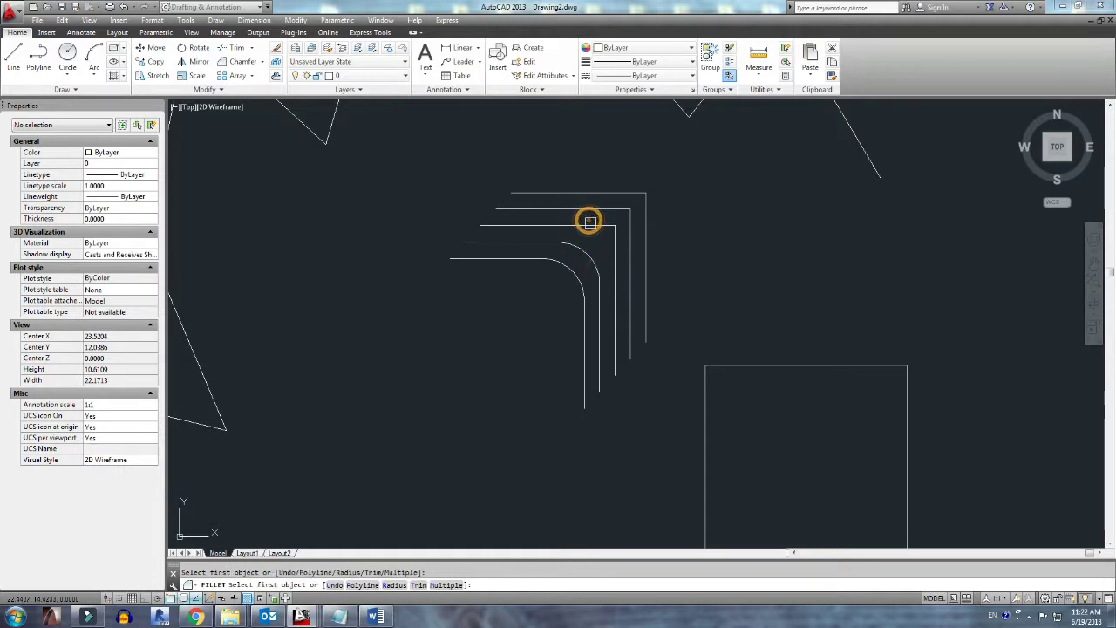
{"action": "left_click", "coordinate": [590, 223]}
{"action": "left_click", "coordinate": [615, 247]}
{"action": "left_click", "coordinate": [606, 209]}
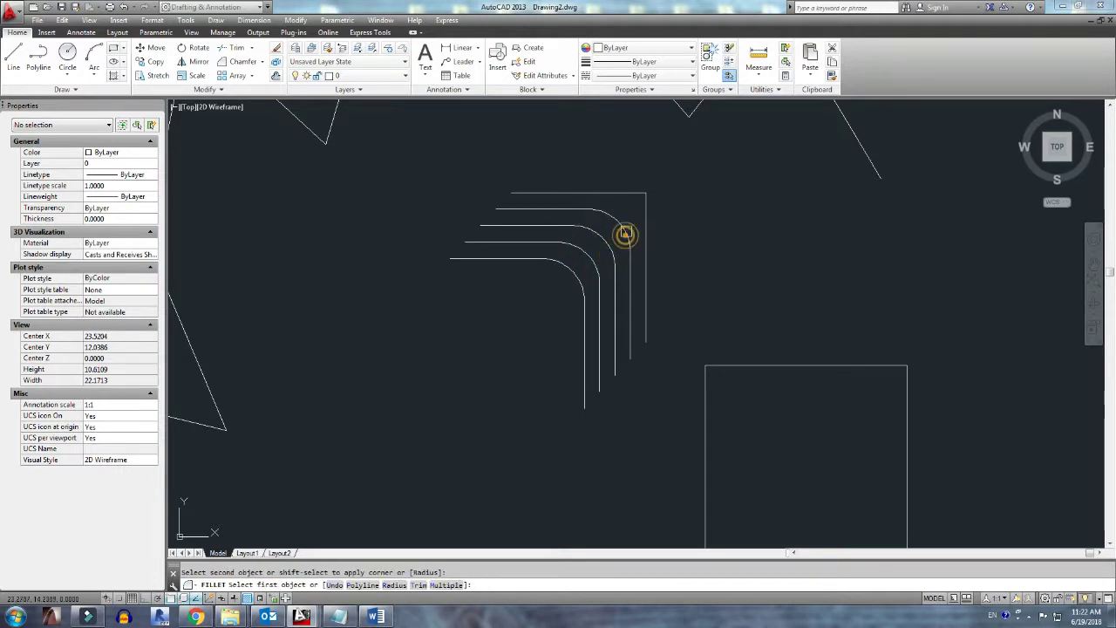
{"action": "left_click", "coordinate": [621, 194]}
{"action": "left_click", "coordinate": [649, 235]}
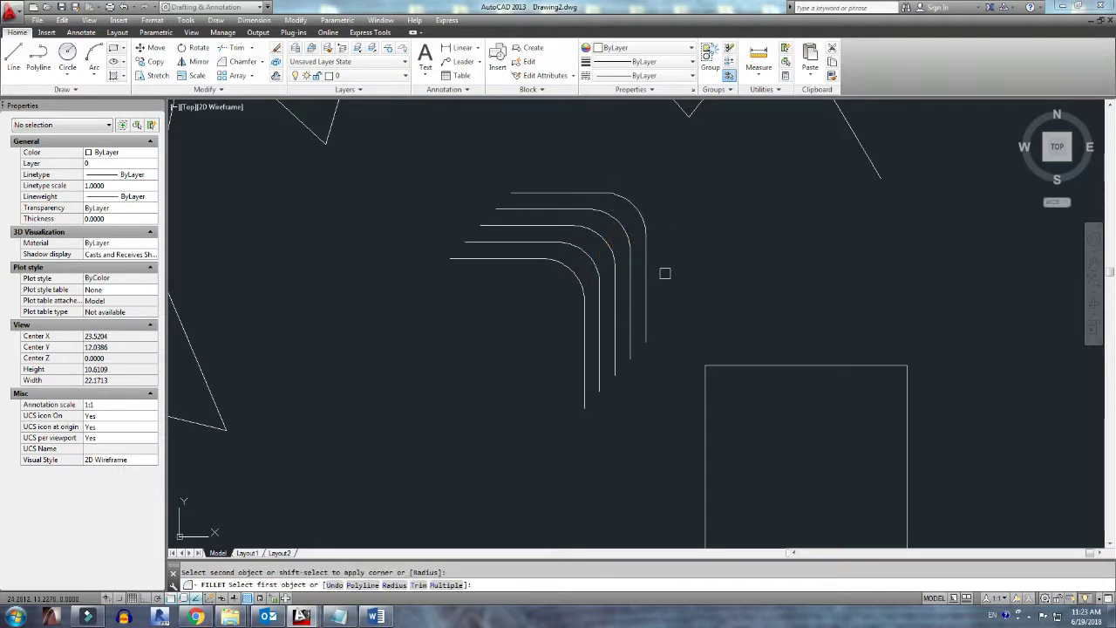
Step: Fillet the square's top-left and top-right corners with a 1.0000 radius
{"action": "key", "text": "Escape"}
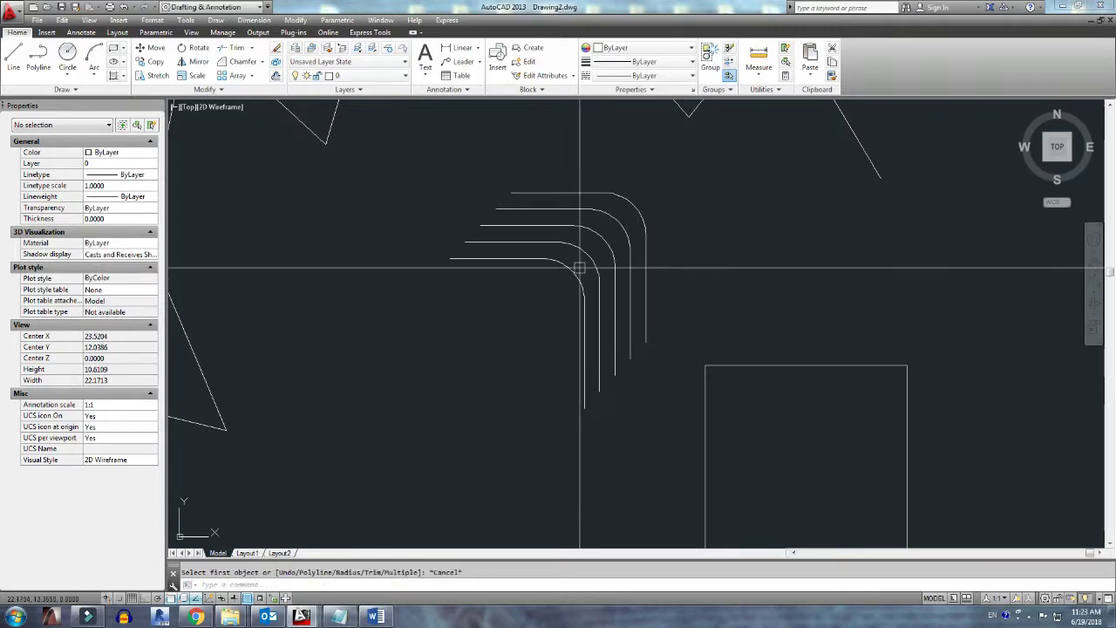
{"action": "middle_click_drag", "start_coordinate": [694, 422], "coordinate": [599, 360]}
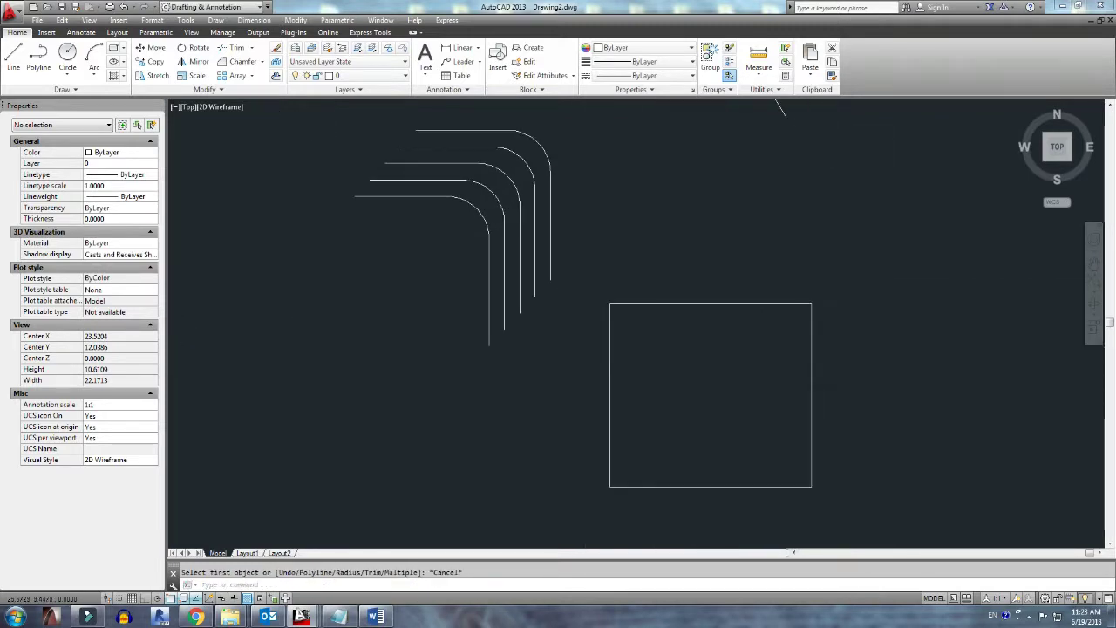
{"action": "type", "text": "F"}
{"action": "key", "text": "Return"}
{"action": "left_click", "coordinate": [612, 363]}
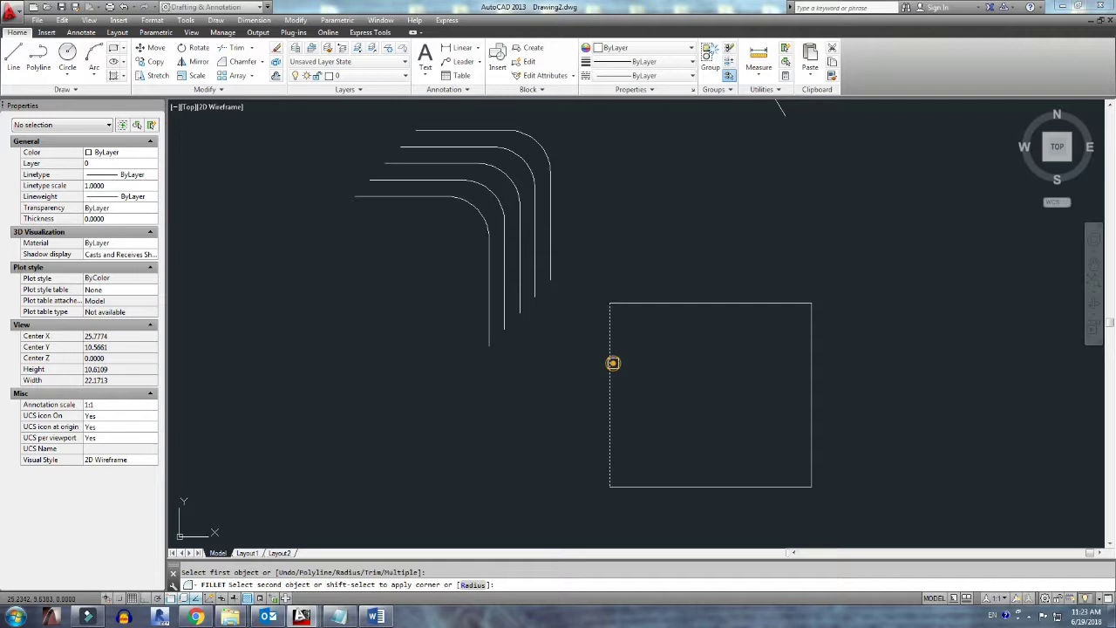
{"action": "left_click", "coordinate": [656, 308]}
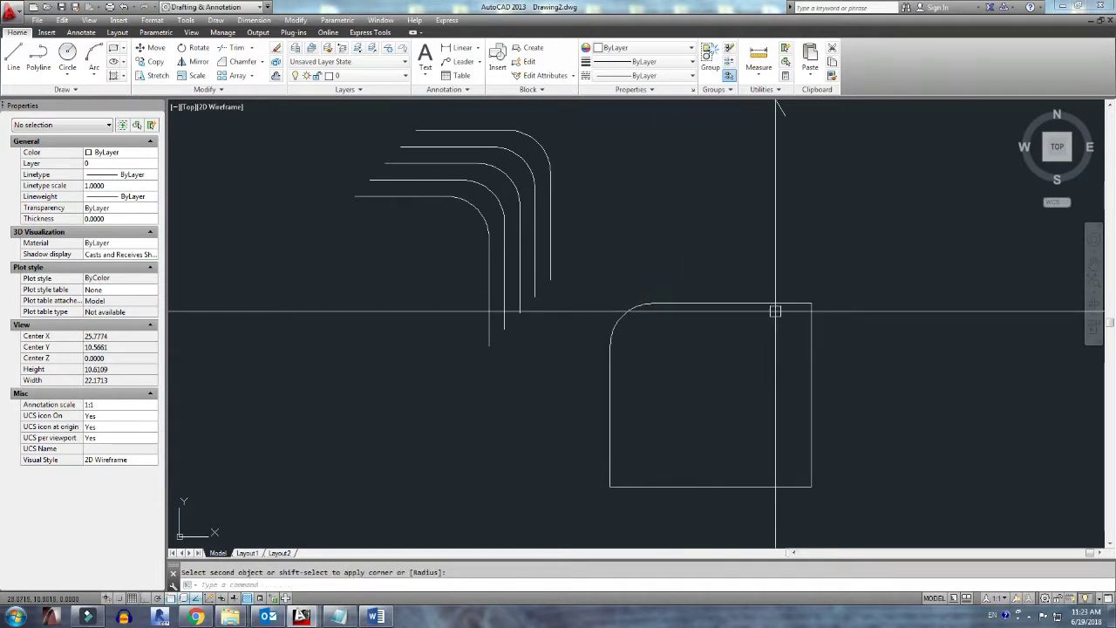
{"action": "left_click", "coordinate": [811, 340]}
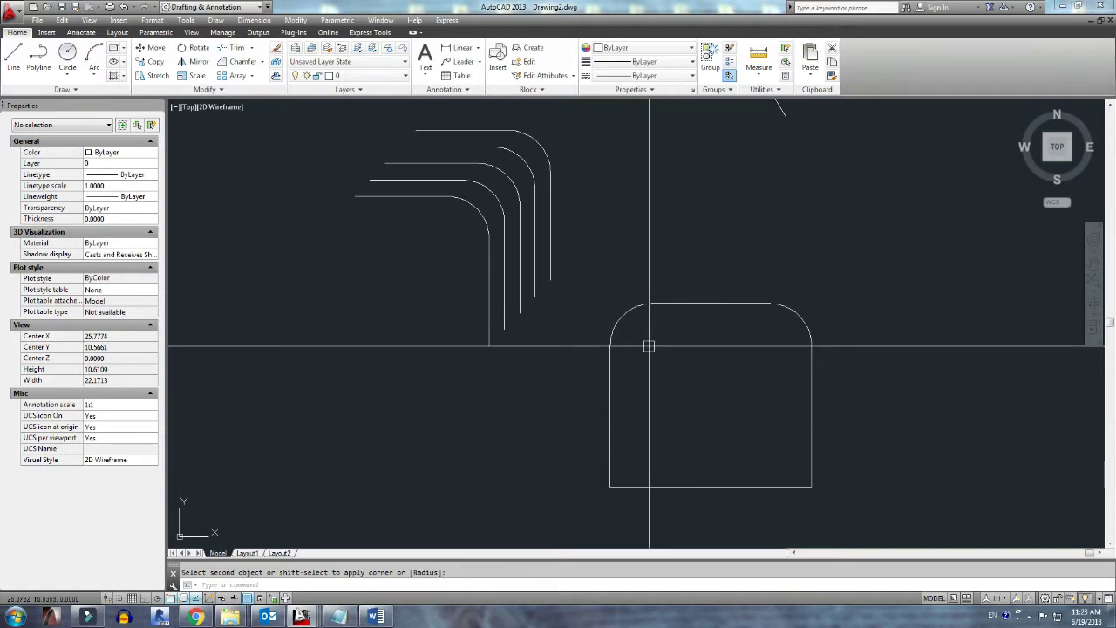
{"action": "type", "text": "f"}
Step: Fillet the square's bottom-left and bottom-right corners with a 1.0000 radius
{"action": "key", "text": "Return"}
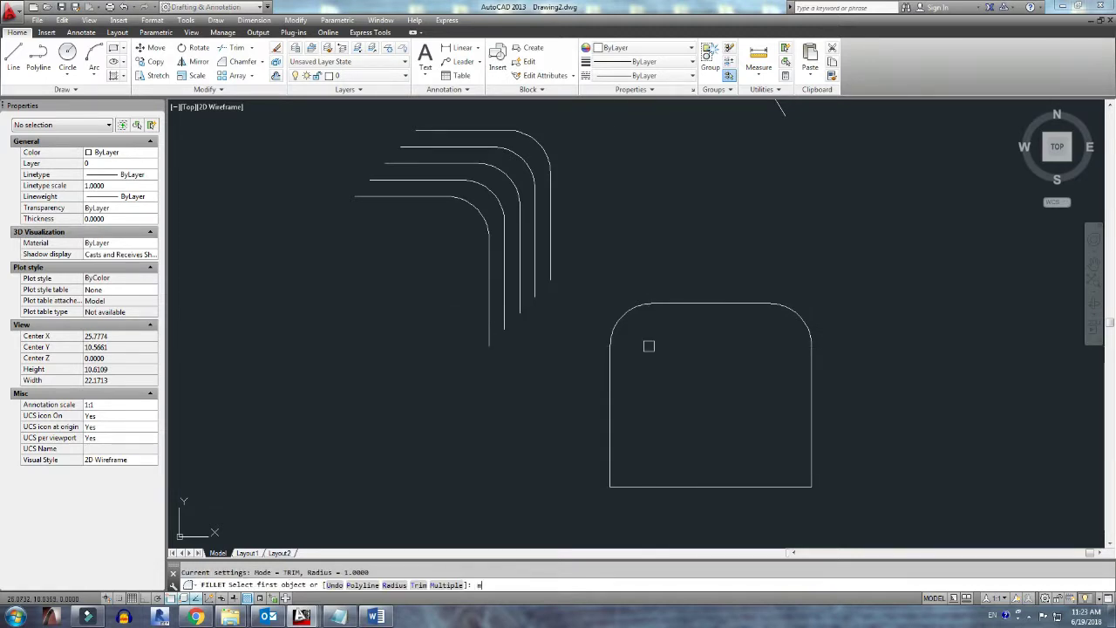
{"action": "left_click", "coordinate": [615, 449]}
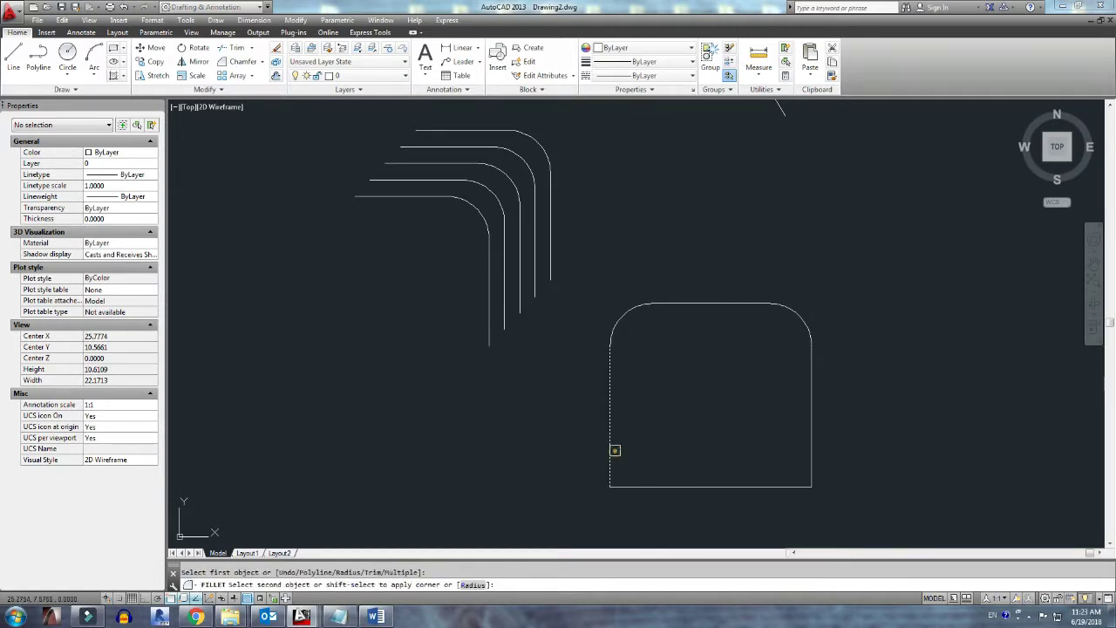
{"action": "left_click", "coordinate": [642, 487]}
{"action": "left_click", "coordinate": [727, 486]}
{"action": "left_click", "coordinate": [813, 446]}
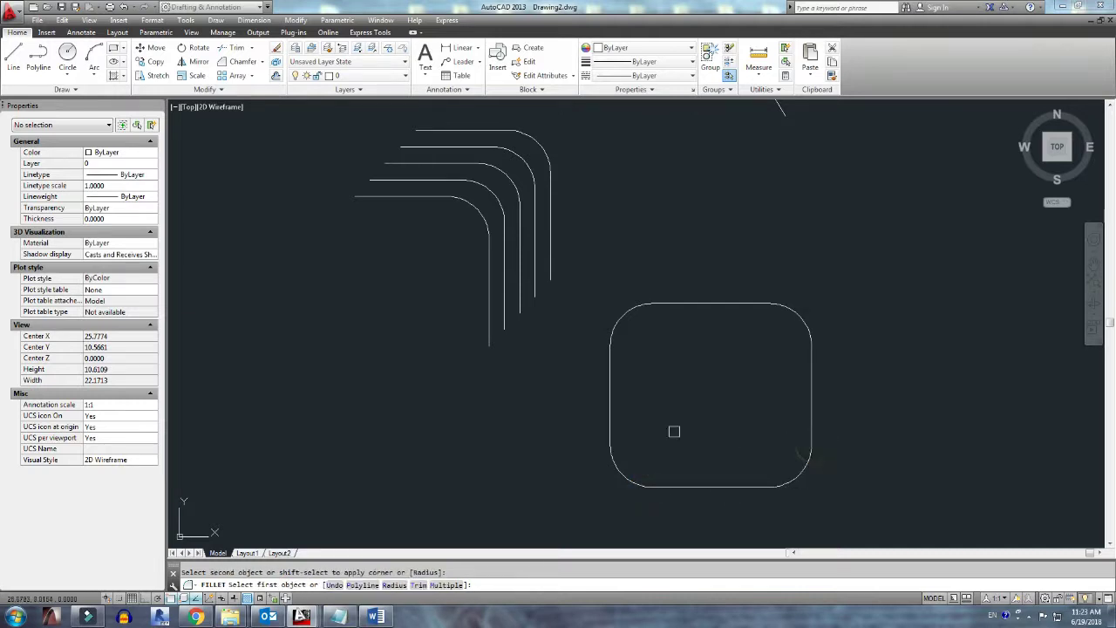
{"action": "key", "text": "Escape"}
{"action": "scroll", "coordinate": [687, 382], "scroll_direction": "down", "scroll_amount": 3}
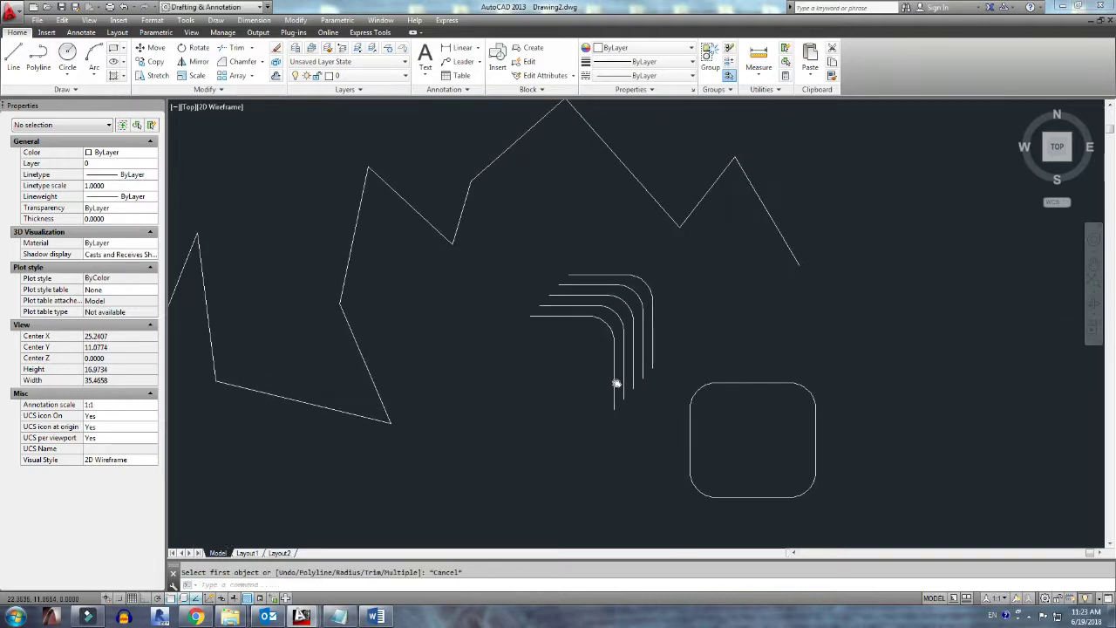
Step: Fillet the entire zigzag polyline with the Polyline option, rounding all but one too-short peak
{"action": "scroll", "coordinate": [623, 344], "scroll_direction": "down", "scroll_amount": 2}
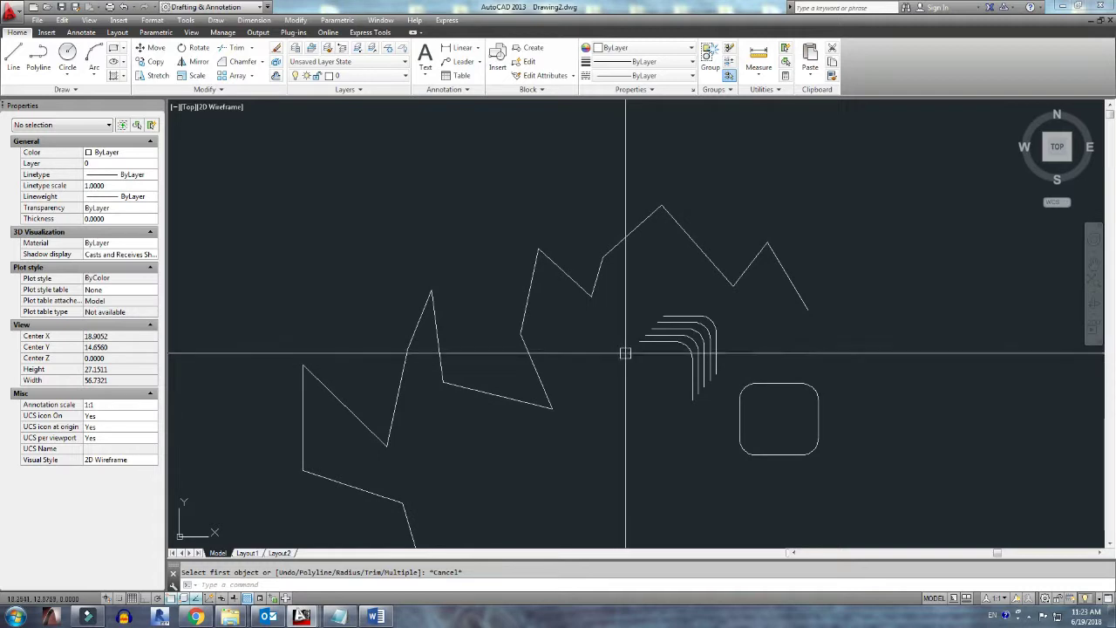
{"action": "mouse_move", "coordinate": [571, 380]}
{"action": "middle_mouse_down"}
{"action": "mouse_move", "coordinate": [623, 316]}
{"action": "mouse_move", "coordinate": [615, 339]}
{"action": "middle_mouse_up"}
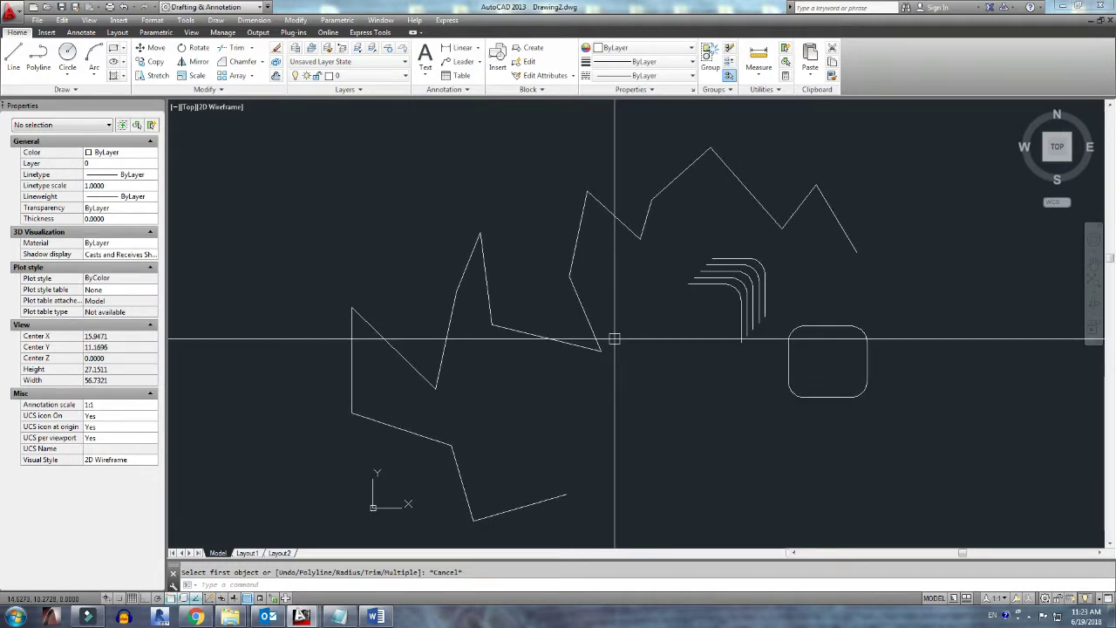
{"action": "key", "text": "Return"}
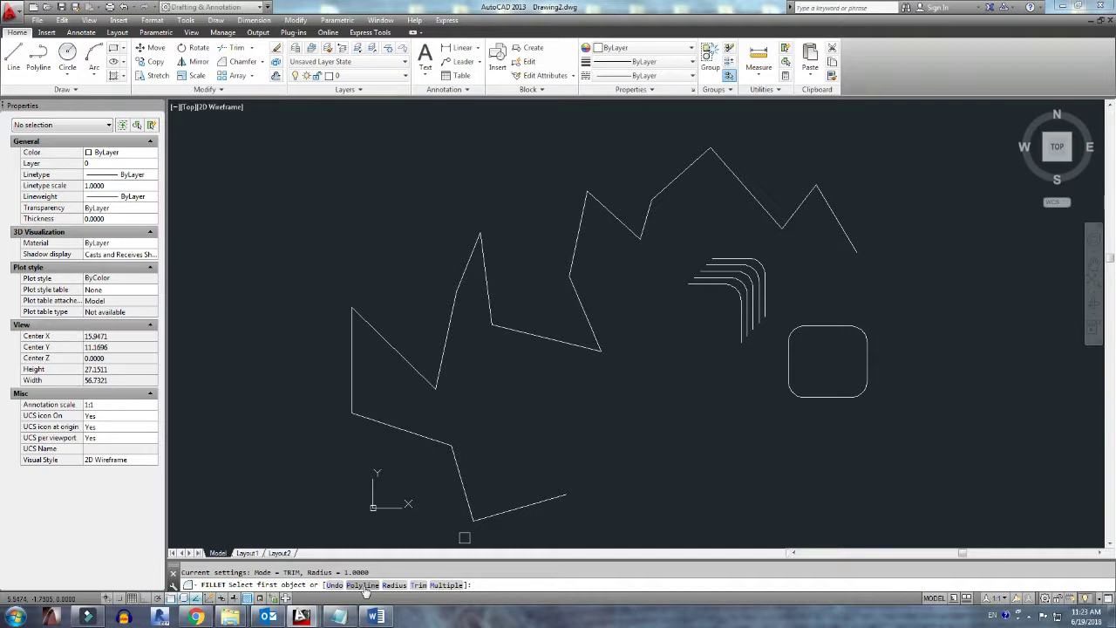
{"action": "left_click", "coordinate": [363, 586]}
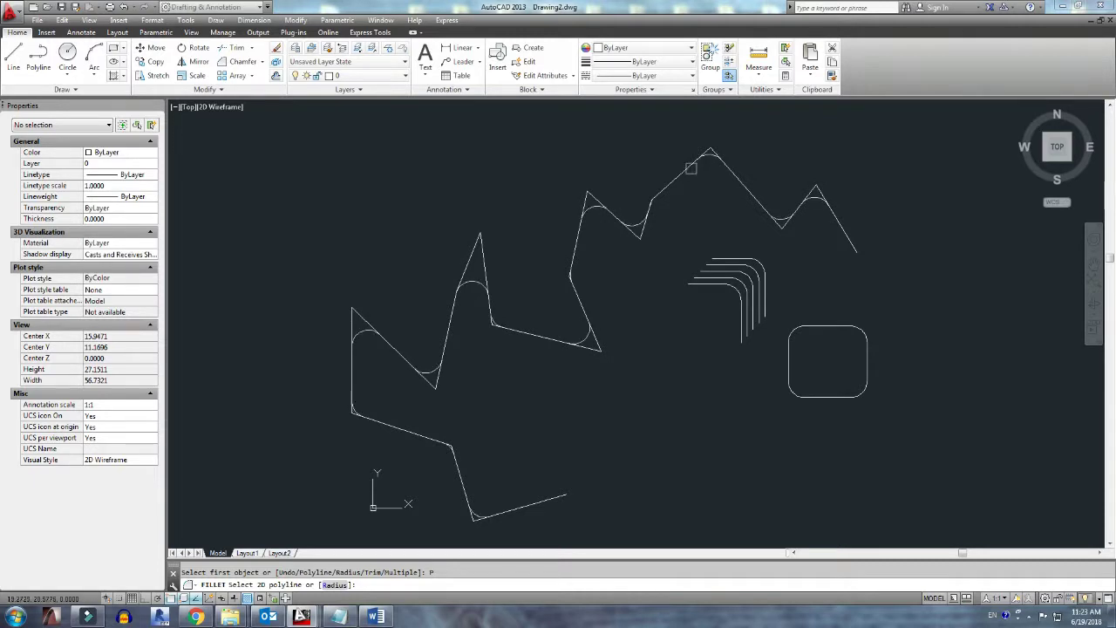
{"action": "left_click", "coordinate": [691, 168]}
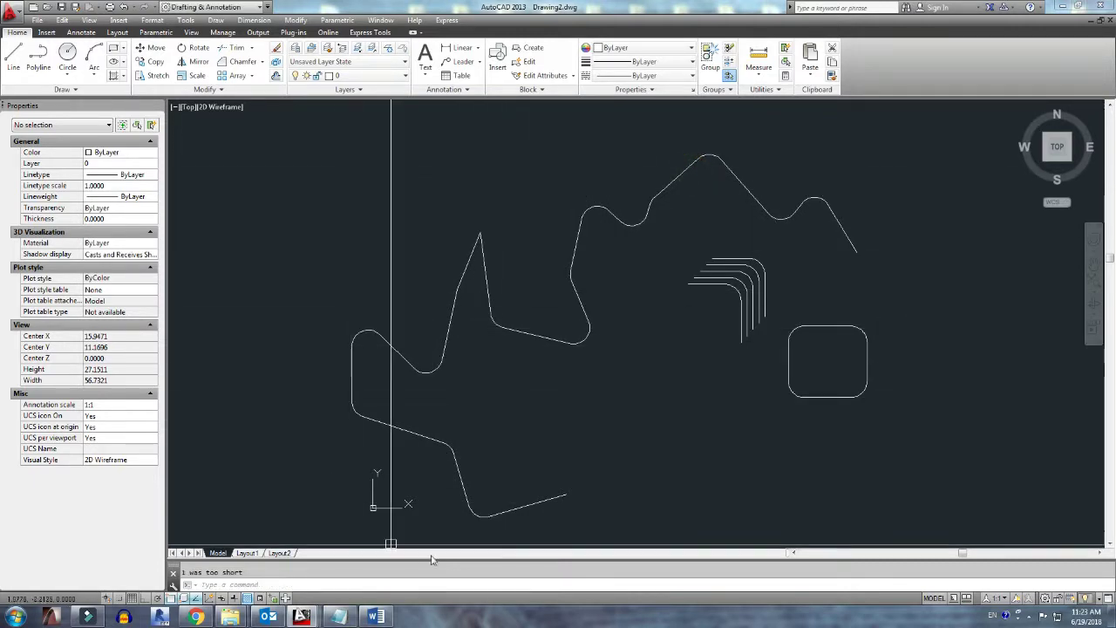
{"action": "scroll", "coordinate": [466, 236], "scroll_direction": "up", "scroll_amount": 6}
{"action": "scroll", "coordinate": [492, 299], "scroll_direction": "up", "scroll_amount": 6}
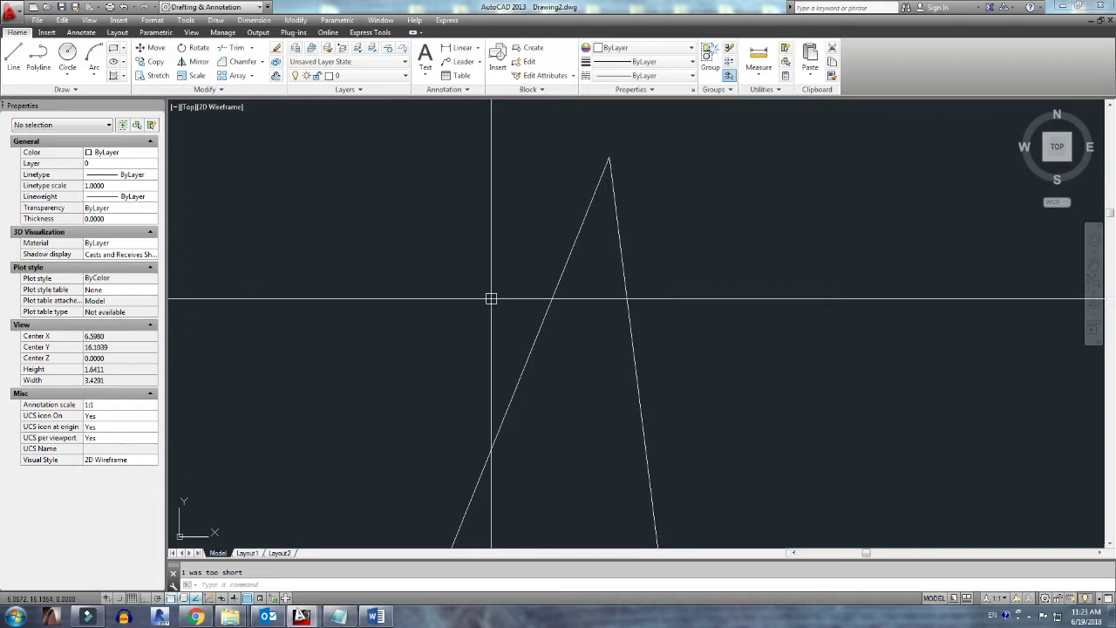
Step: Set a small picked fillet radius and round the zigzag's remaining sharp peak
{"action": "left_click", "coordinate": [563, 279]}
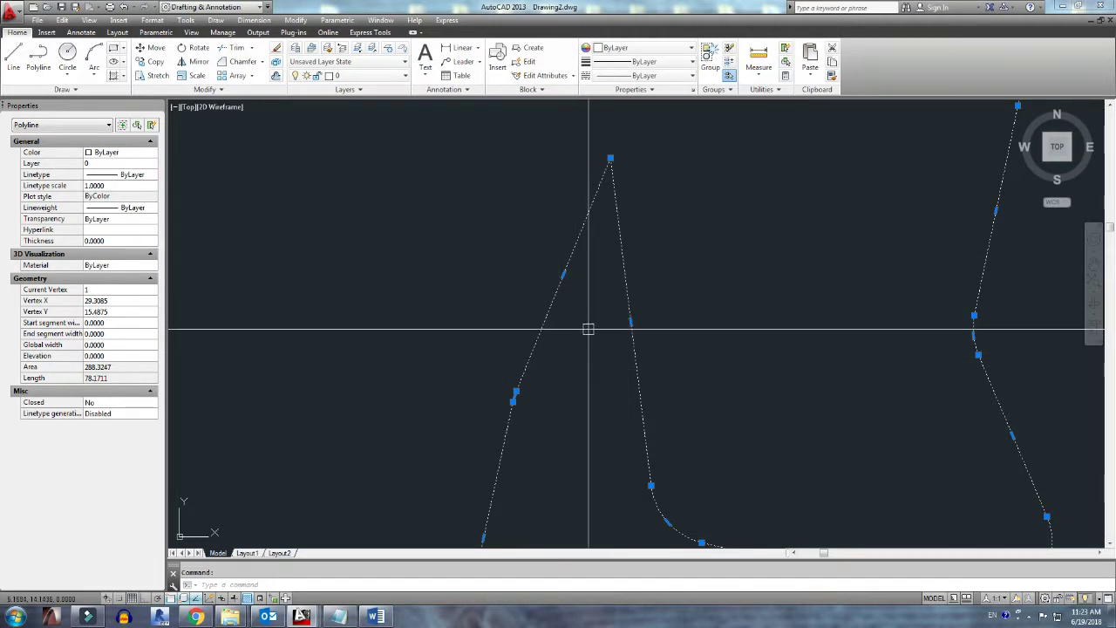
{"action": "middle_click_drag", "start_coordinate": [588, 328], "coordinate": [582, 353]}
{"action": "key", "text": "Escape"}
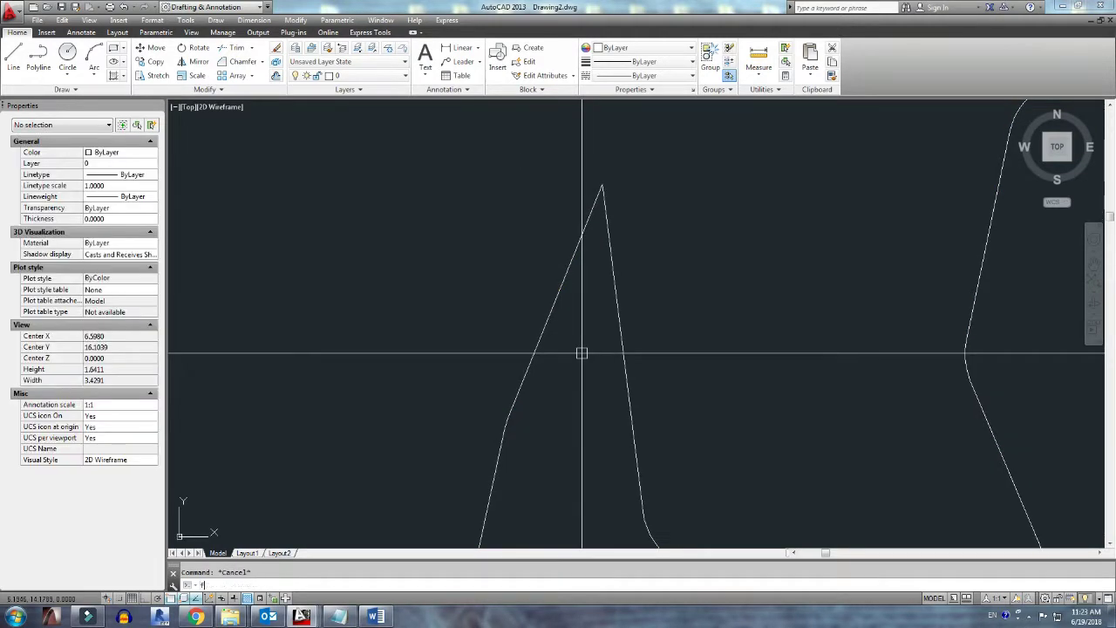
{"action": "key", "text": "Return"}
{"action": "type", "text": "r"}
{"action": "key", "text": "Return"}
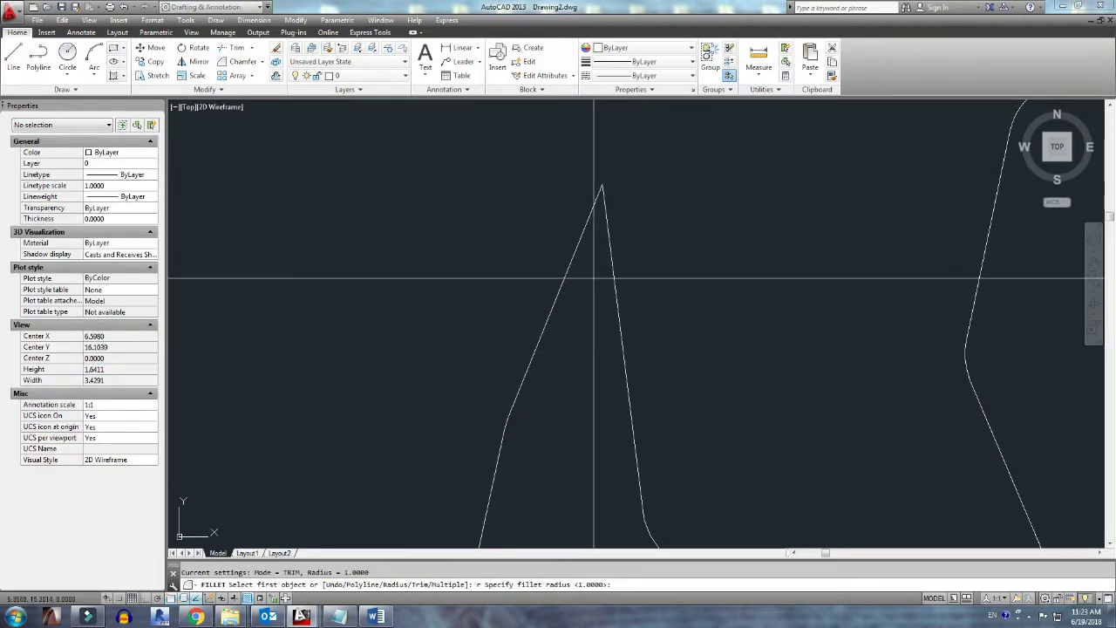
{"action": "left_click", "coordinate": [594, 279]}
{"action": "left_click", "coordinate": [611, 291]}
{"action": "left_click", "coordinate": [615, 289]}
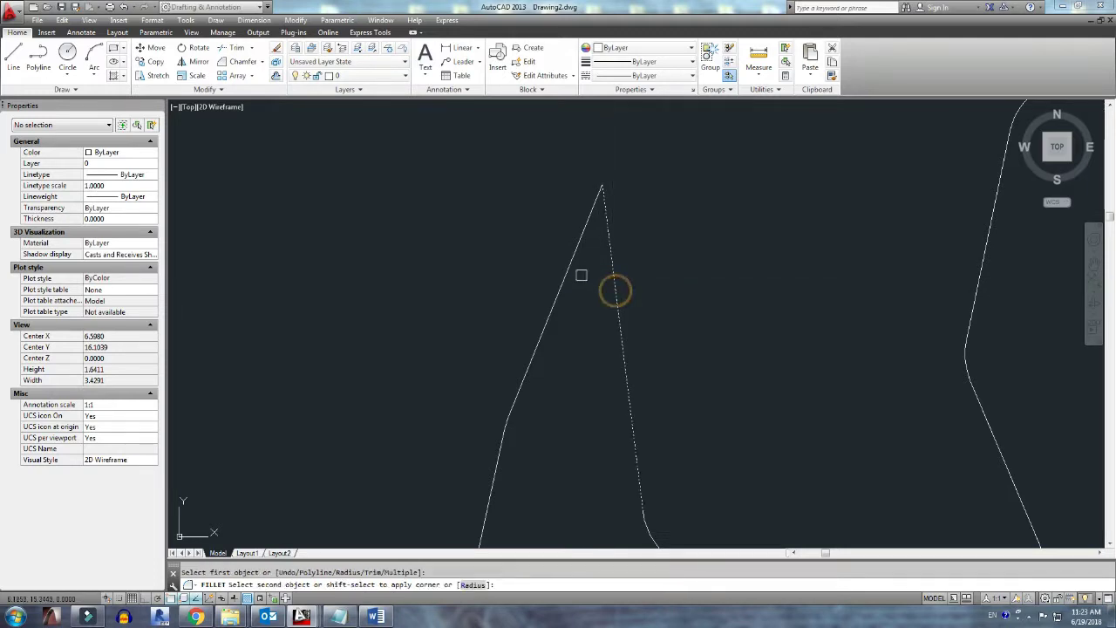
{"action": "left_click", "coordinate": [560, 295]}
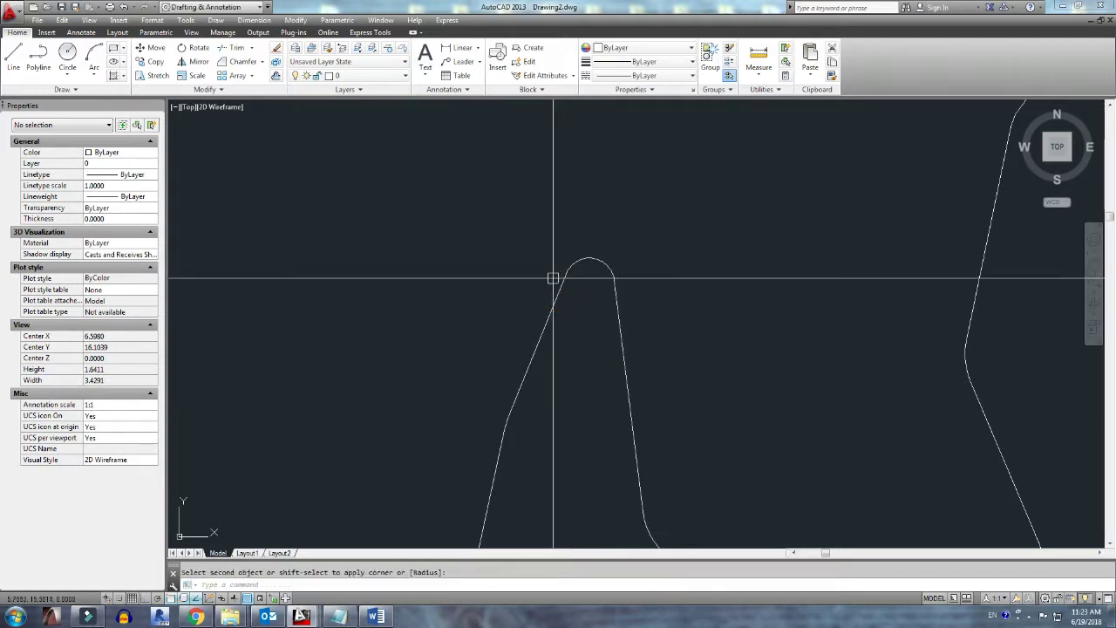
Step: Start an arc at the peak's left side, then abandon it unfinished
{"action": "scroll", "coordinate": [553, 287], "scroll_direction": "down", "scroll_amount": 2}
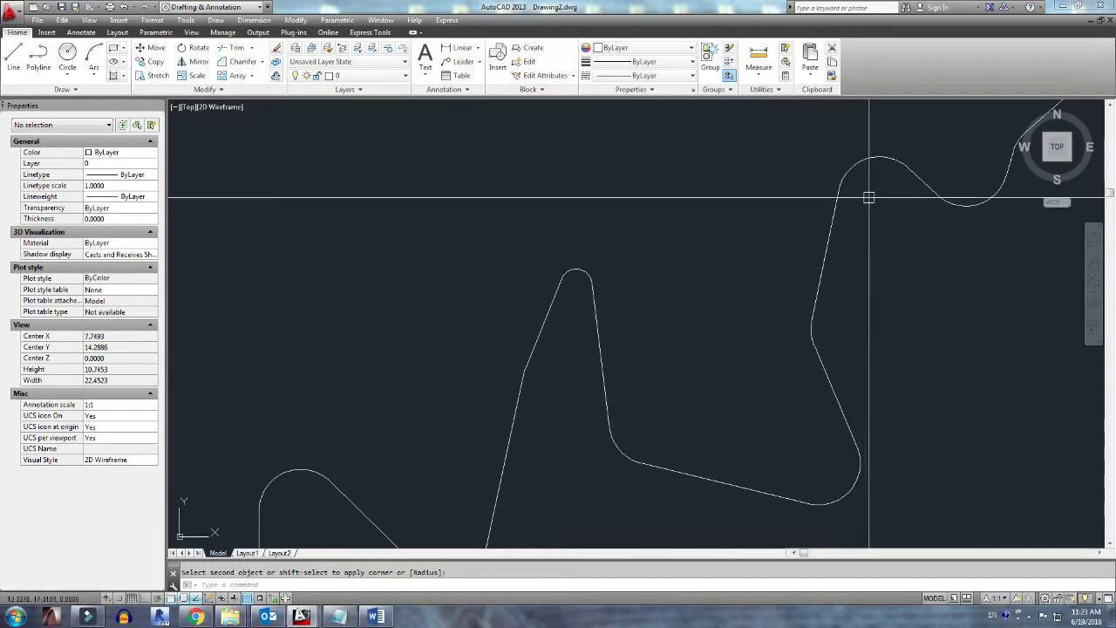
{"action": "scroll", "coordinate": [890, 183], "scroll_direction": "down", "scroll_amount": 2}
{"action": "scroll", "coordinate": [695, 280], "scroll_direction": "up", "scroll_amount": 4}
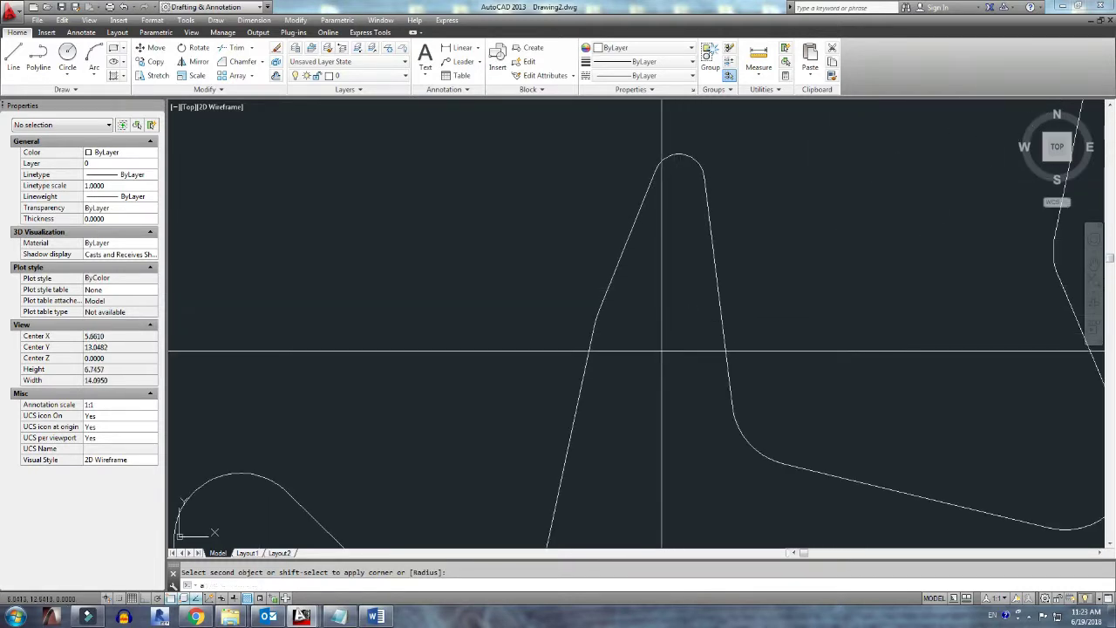
{"action": "key", "text": "Escape"}
{"action": "type", "text": "a"}
{"action": "key", "text": "Return"}
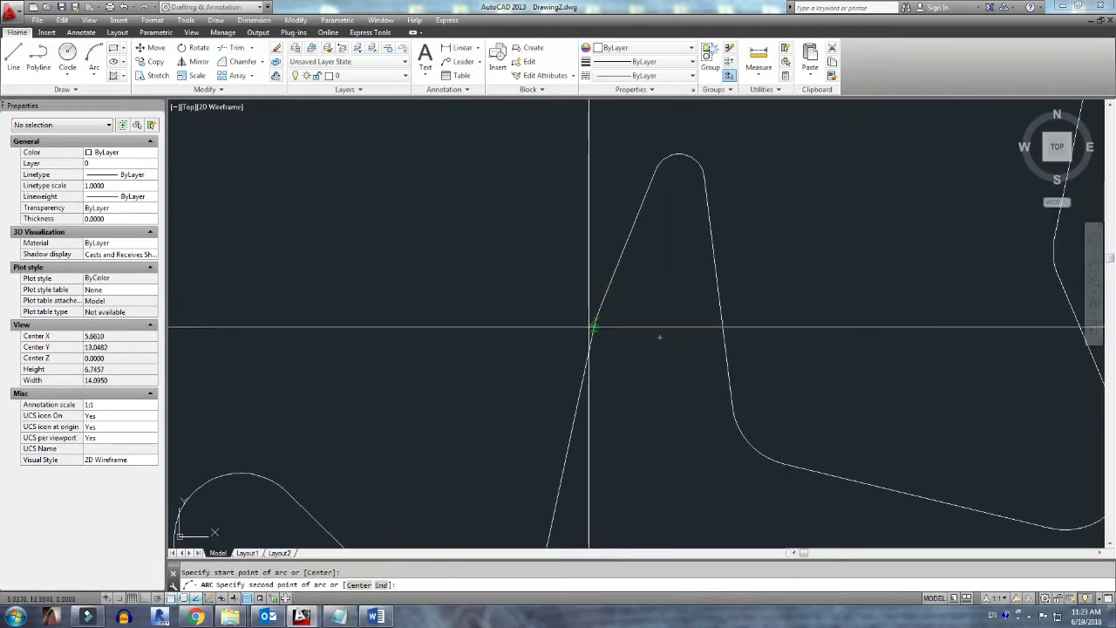
{"action": "left_click", "coordinate": [596, 318]}
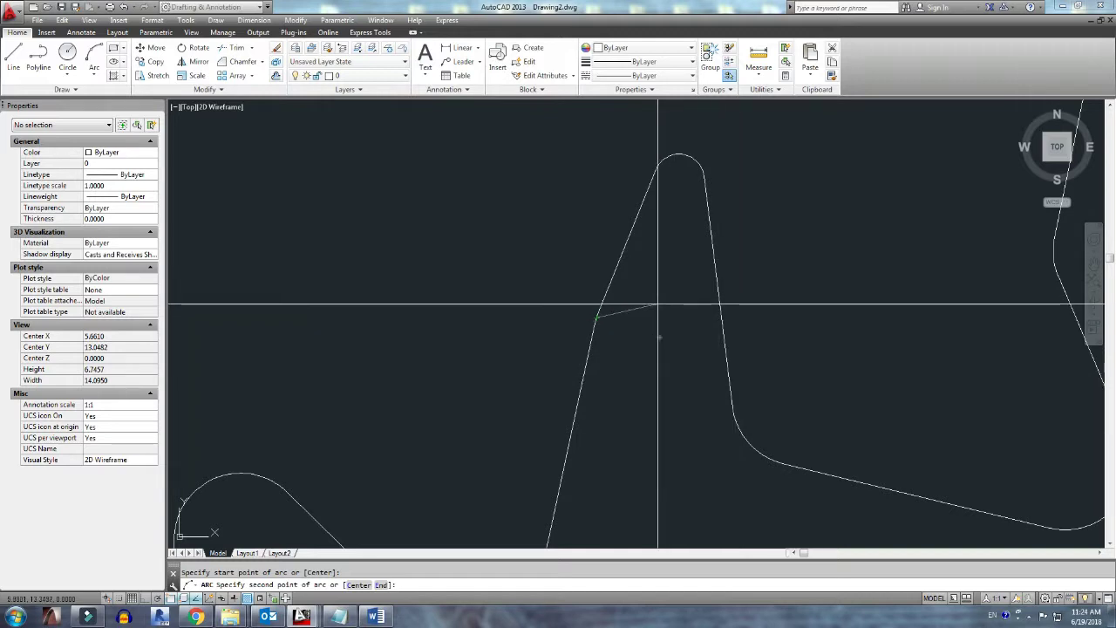
{"action": "left_click", "coordinate": [659, 303]}
{"action": "key", "text": "Escape"}
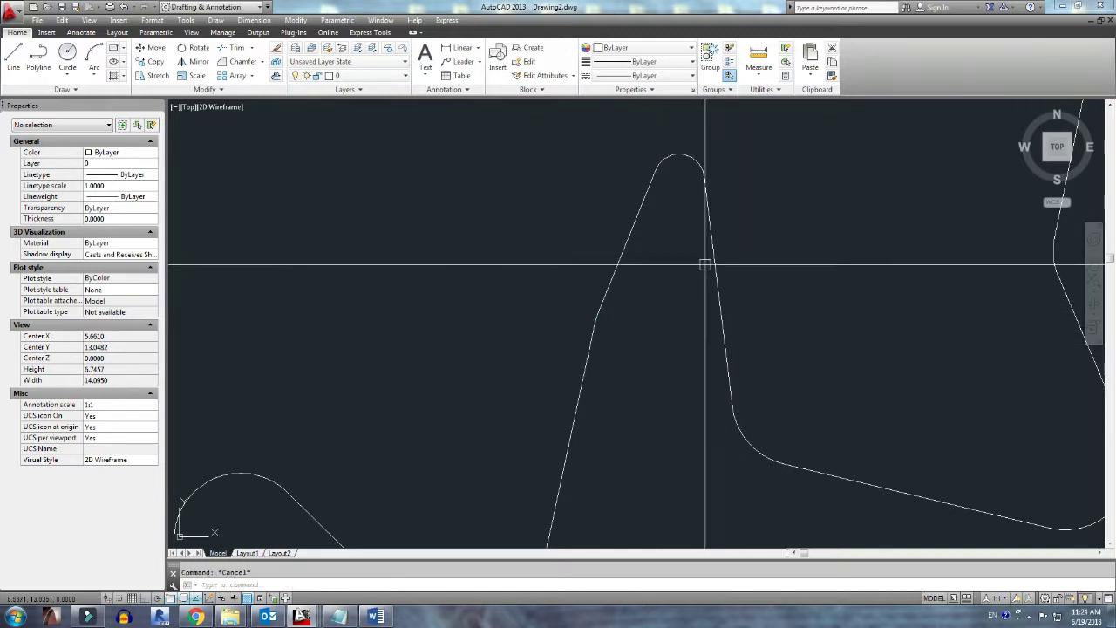
Step: Zoom out and select the whole zigzag polyline to check its properties
{"action": "scroll", "coordinate": [708, 266], "scroll_direction": "down", "scroll_amount": 2}
{"action": "scroll", "coordinate": [694, 232], "scroll_direction": "down", "scroll_amount": 2}
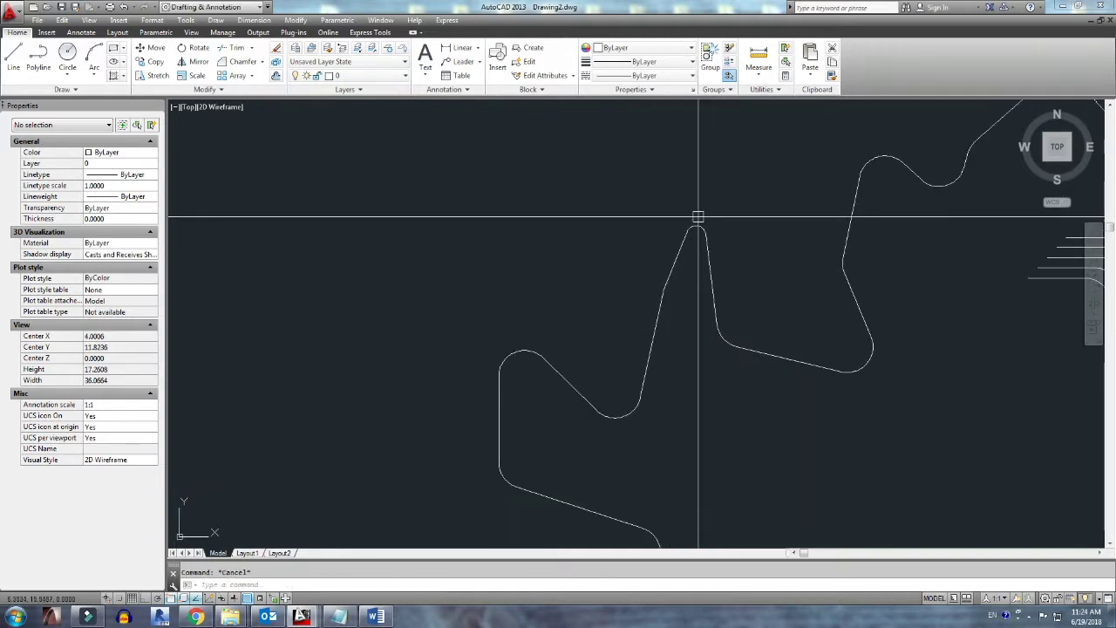
{"action": "scroll", "coordinate": [672, 257], "scroll_direction": "down", "scroll_amount": 1}
{"action": "scroll", "coordinate": [648, 270], "scroll_direction": "down", "scroll_amount": 3}
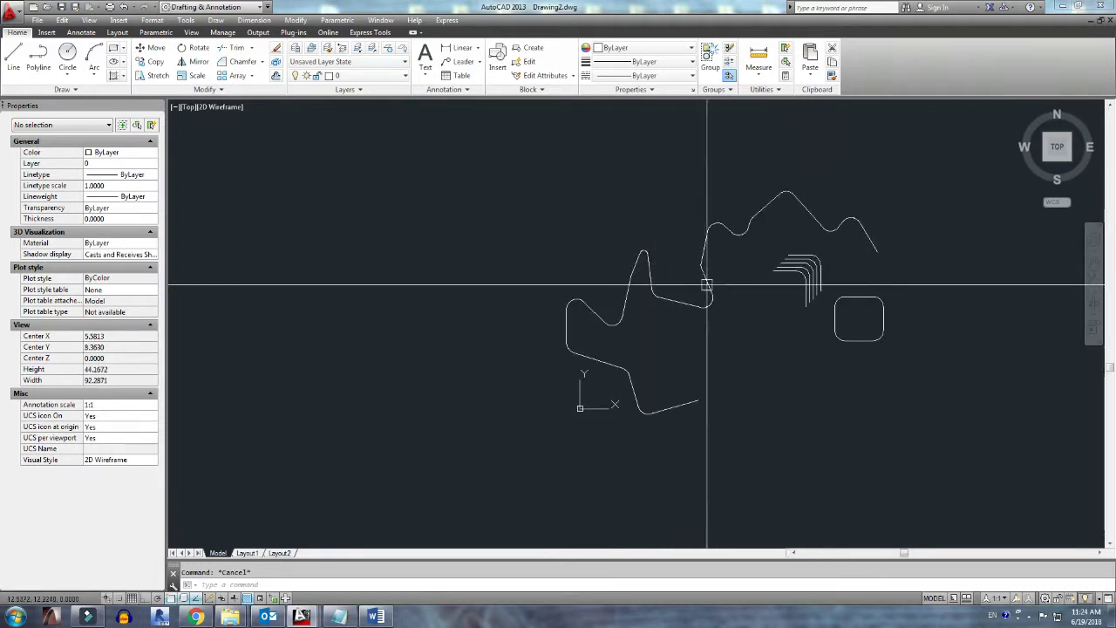
{"action": "middle_click_drag", "start_coordinate": [705, 294], "coordinate": [643, 299]}
{"action": "left_click", "coordinate": [645, 301]}
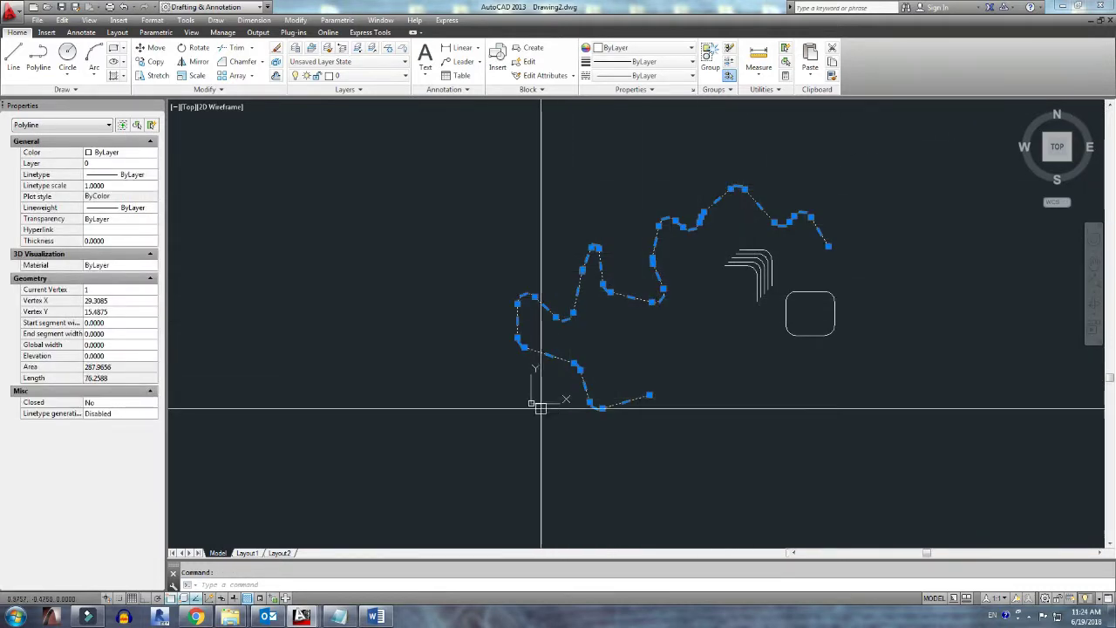
Step: Clear the polyline selection and adjust the view of the square, zigzag and L lines
{"action": "key", "text": "Escape"}
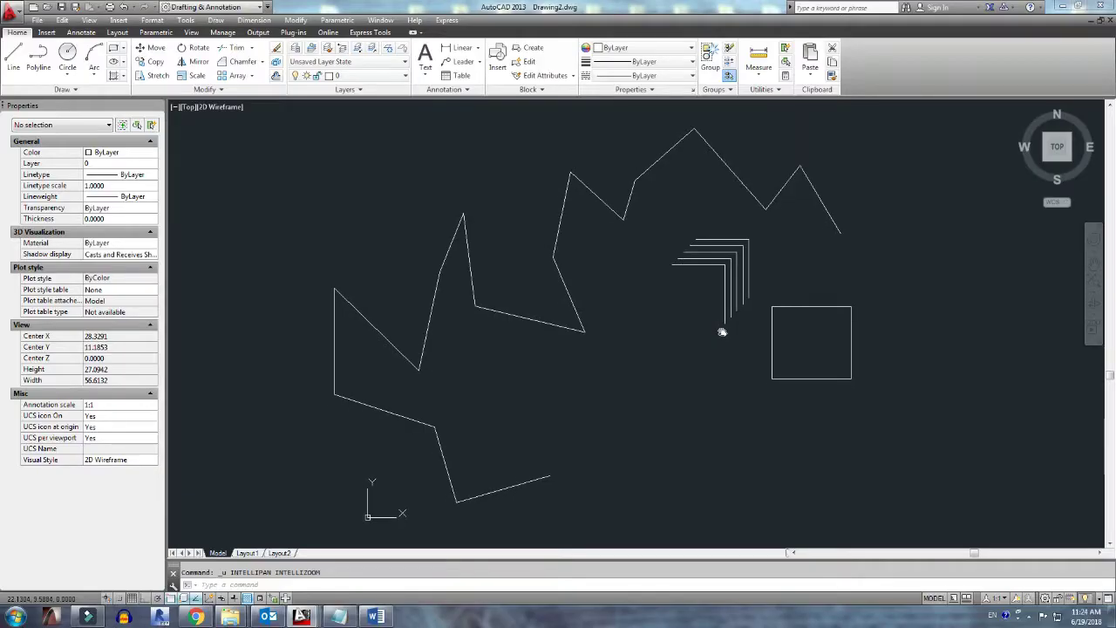
{"action": "middle_click_drag", "start_coordinate": [722, 333], "coordinate": [717, 338]}
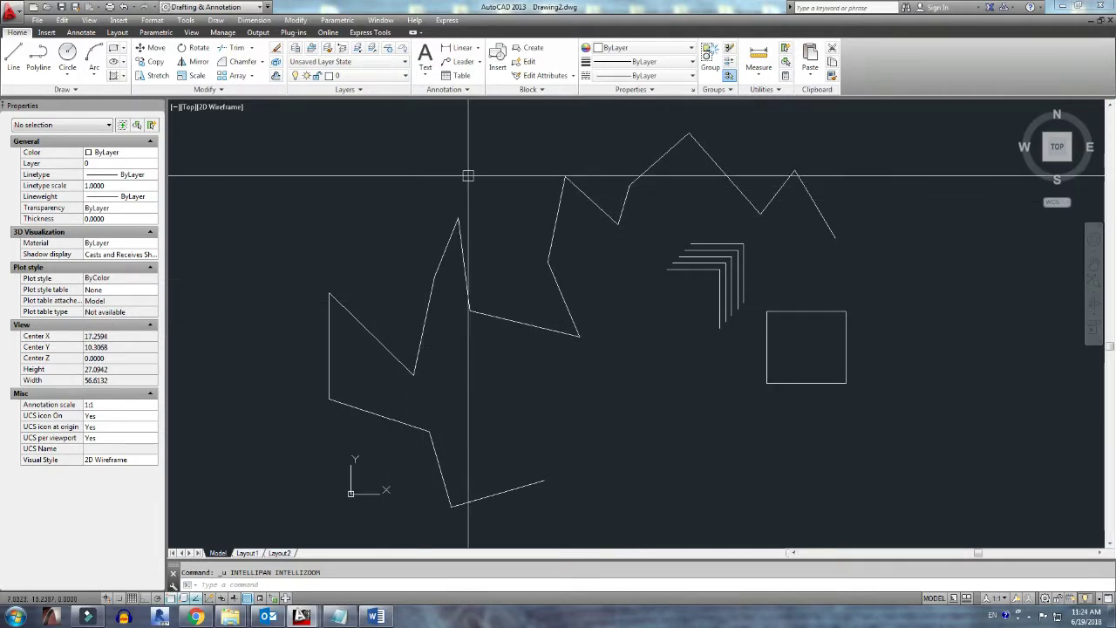
{"action": "left_click", "coordinate": [263, 63]}
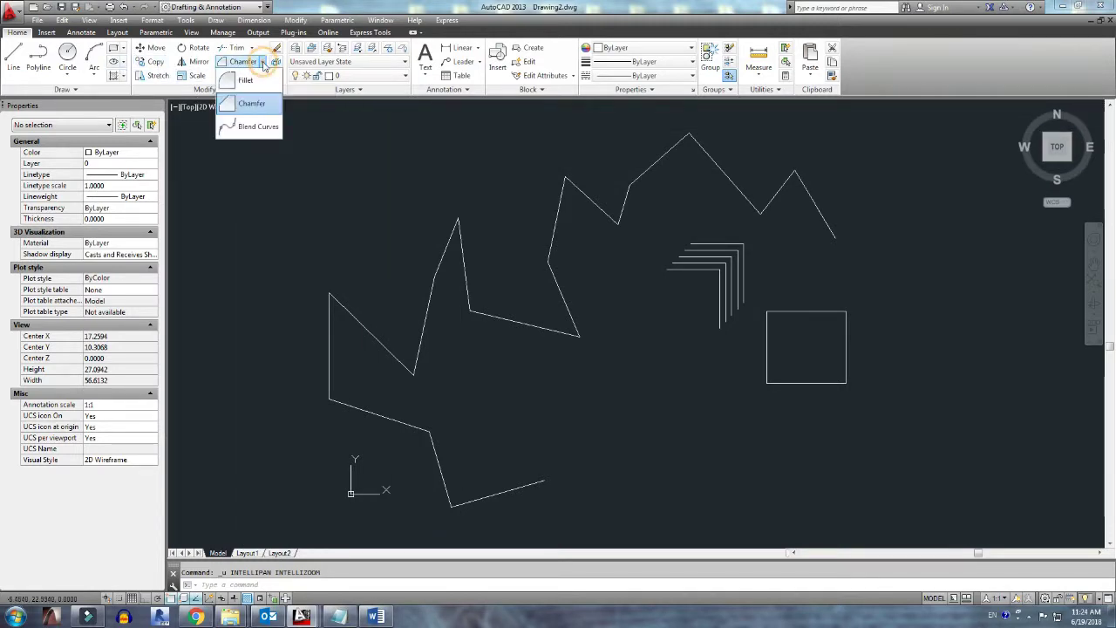
{"action": "left_click", "coordinate": [264, 66]}
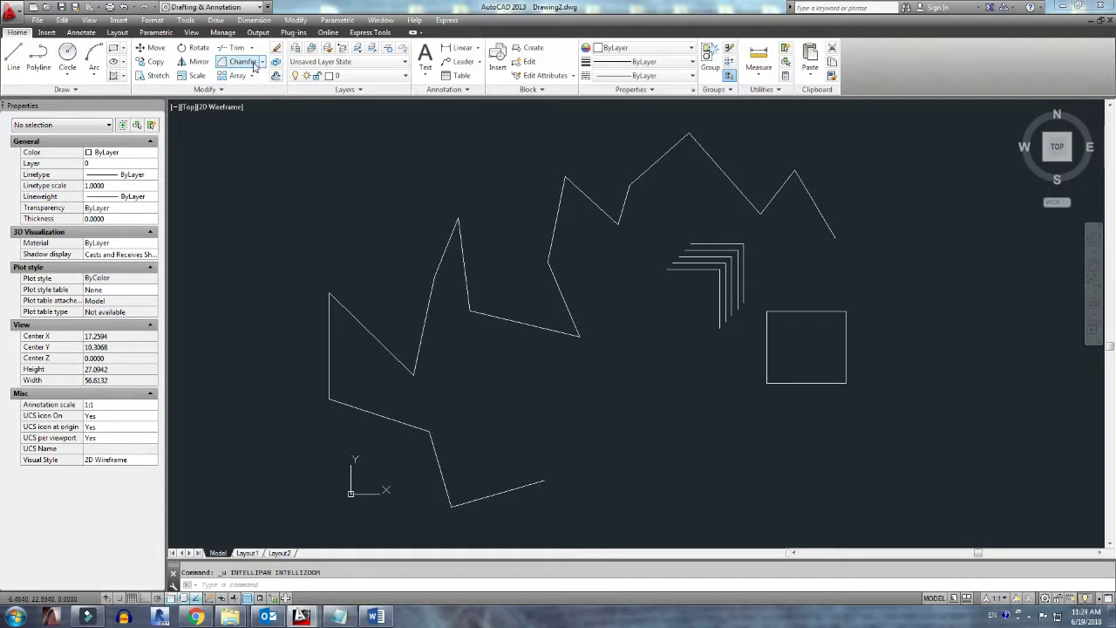
{"action": "left_click", "coordinate": [242, 62]}
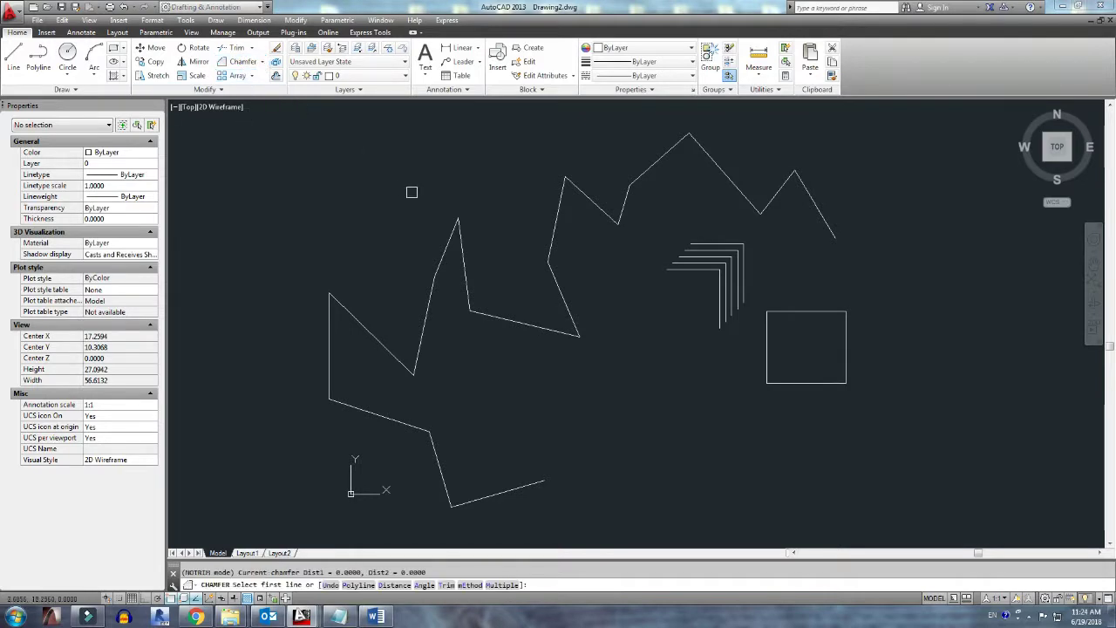
{"action": "key", "text": "Escape"}
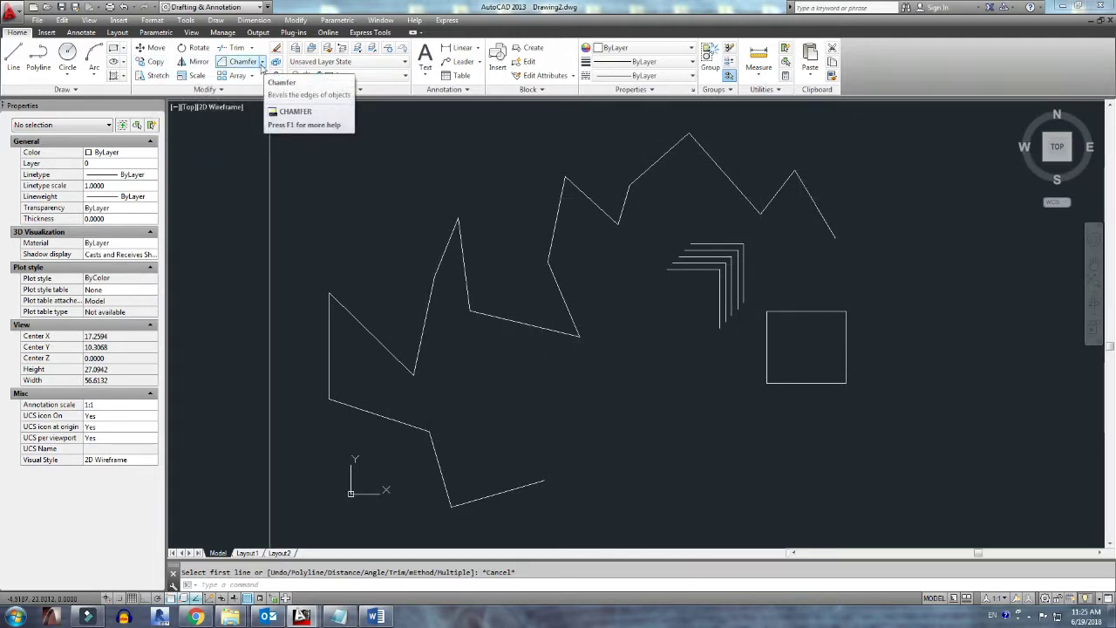
{"action": "left_click", "coordinate": [243, 62]}
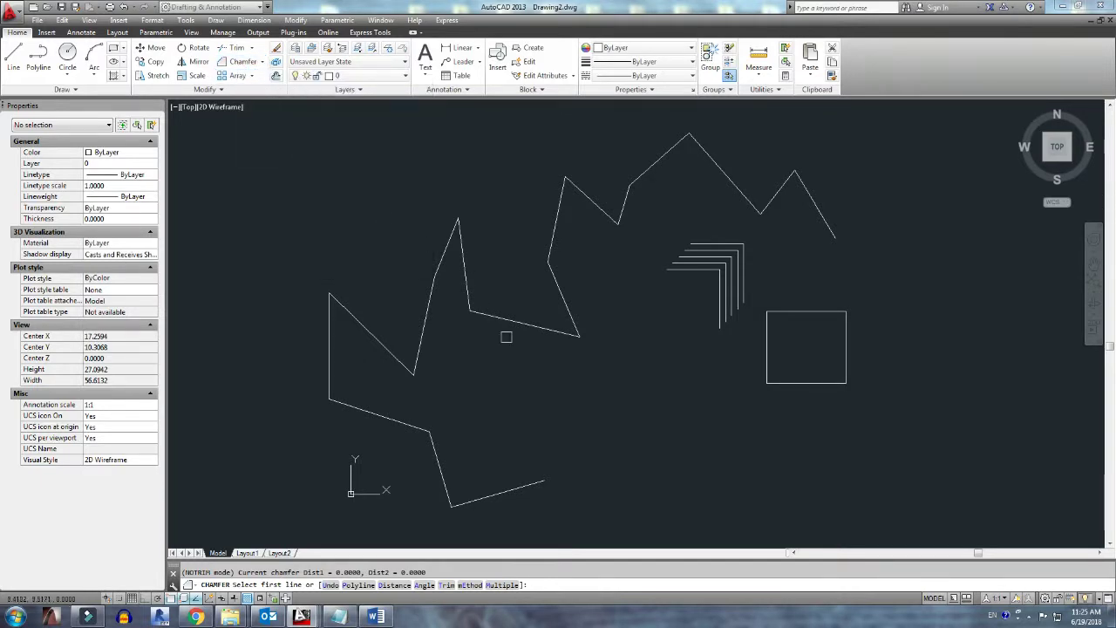
{"action": "key", "text": "Escape"}
{"action": "type", "text": "CHA"}
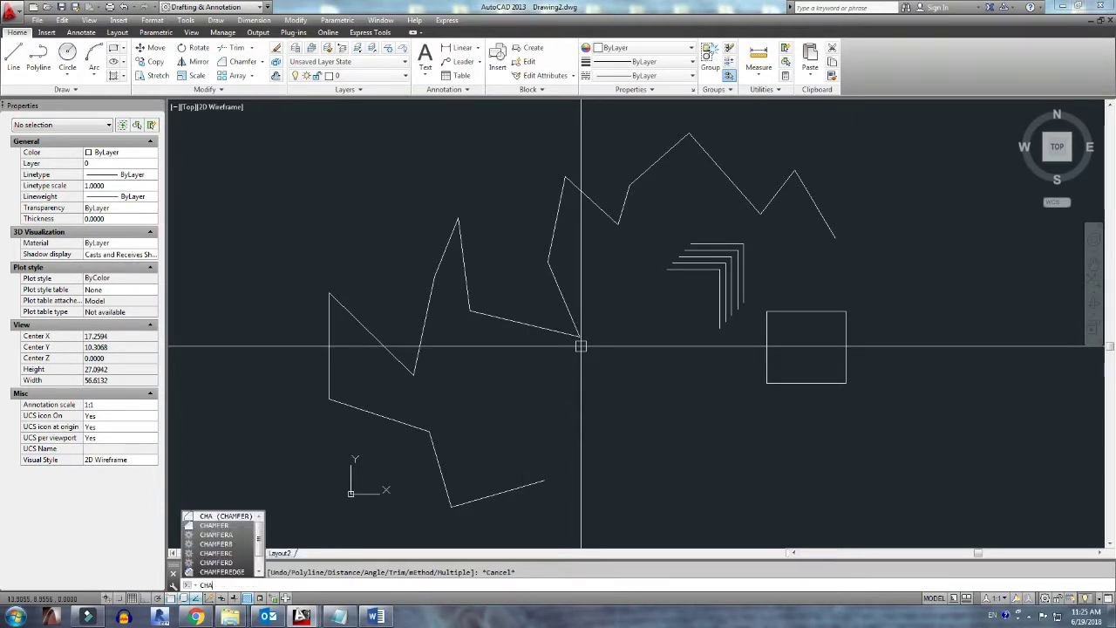
Step: Chamfer the square's lower-left corner with equal 0.3851 distances, leaving the edges untrimmed
{"action": "key", "text": "Down"}
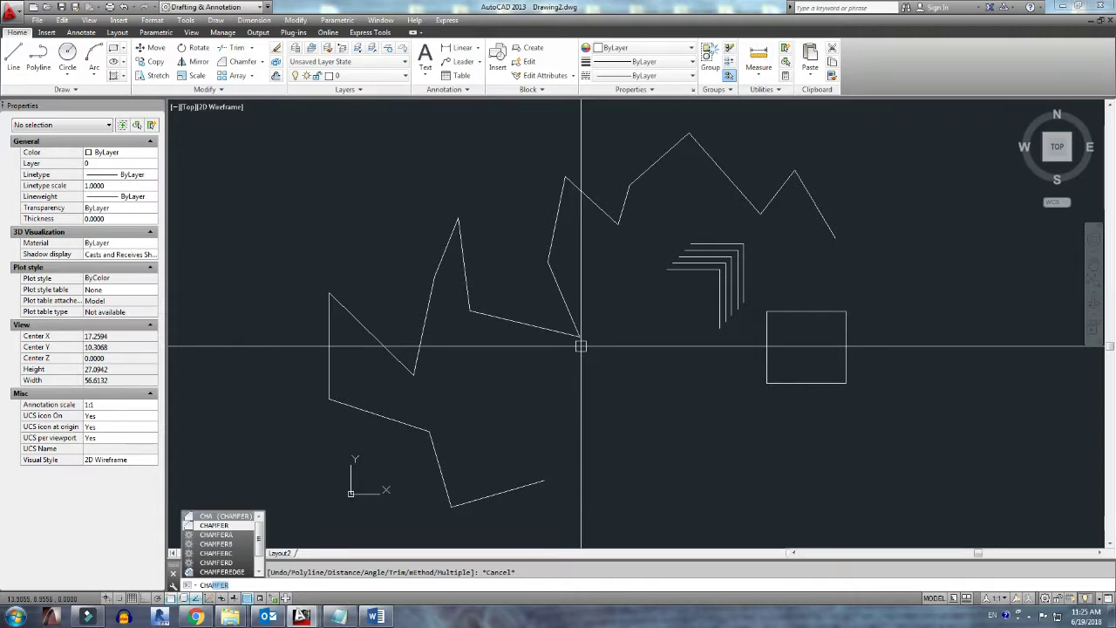
{"action": "key", "text": "Return"}
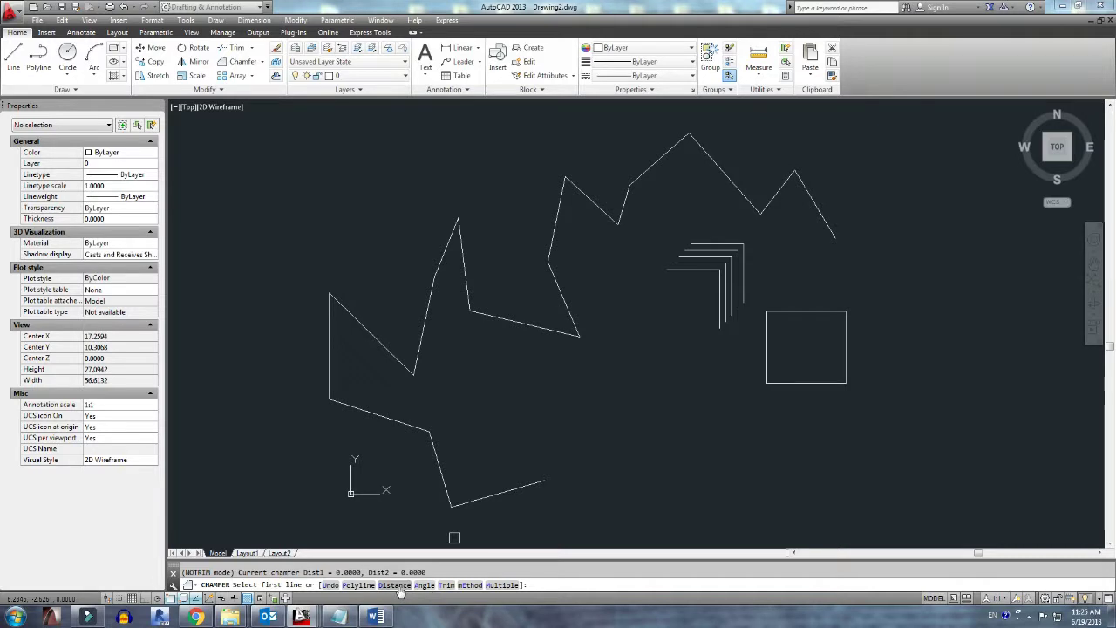
{"action": "left_click", "coordinate": [395, 585]}
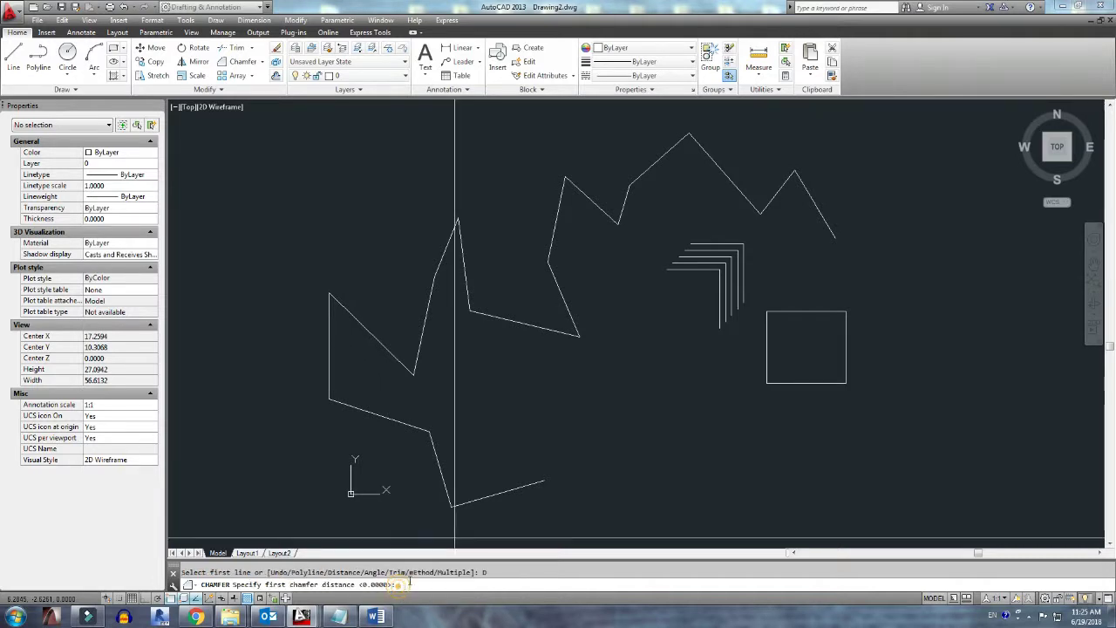
{"action": "scroll", "coordinate": [792, 384], "scroll_direction": "up", "scroll_amount": 5}
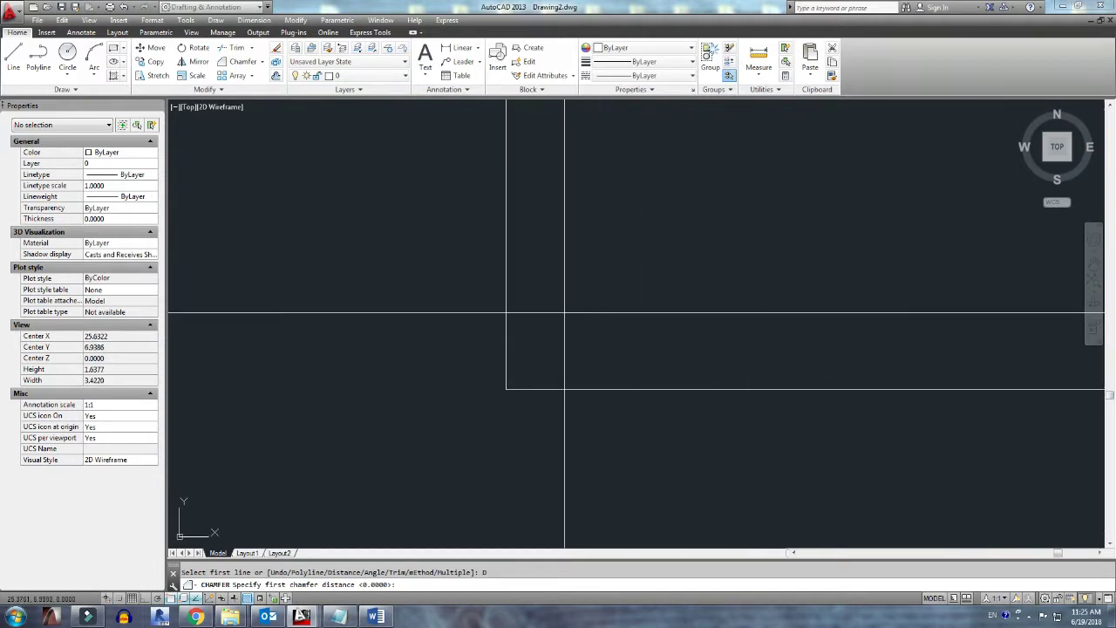
{"action": "left_click", "coordinate": [524, 282]}
{"action": "left_click", "coordinate": [608, 347]}
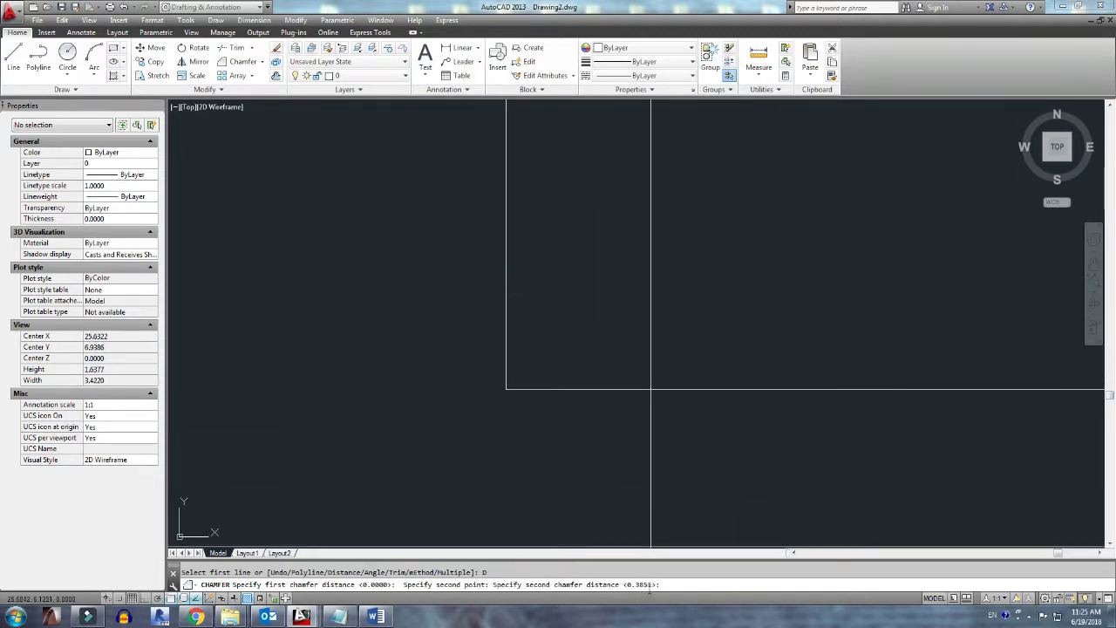
{"action": "key", "text": "Return"}
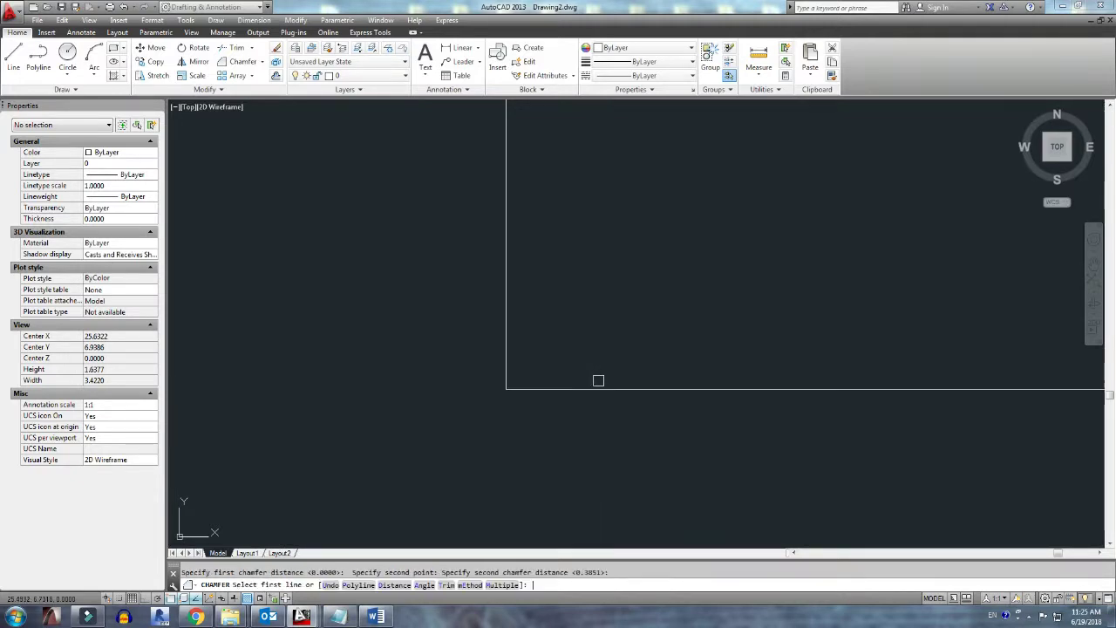
{"action": "left_click", "coordinate": [606, 390]}
{"action": "scroll", "coordinate": [575, 354], "scroll_direction": "down", "scroll_amount": 4}
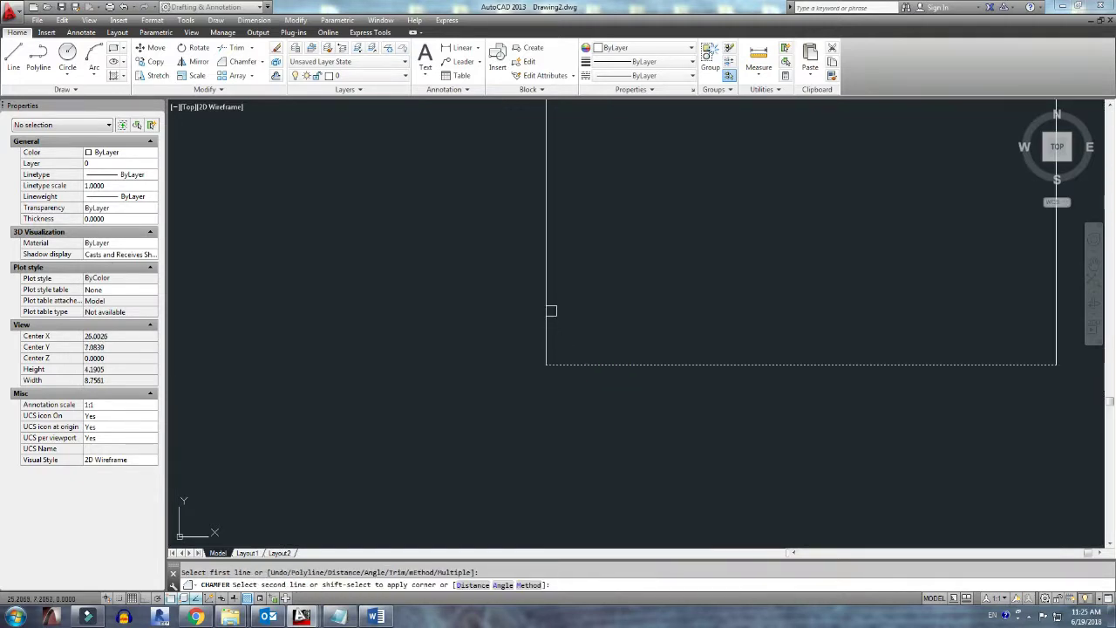
{"action": "left_click", "coordinate": [549, 295]}
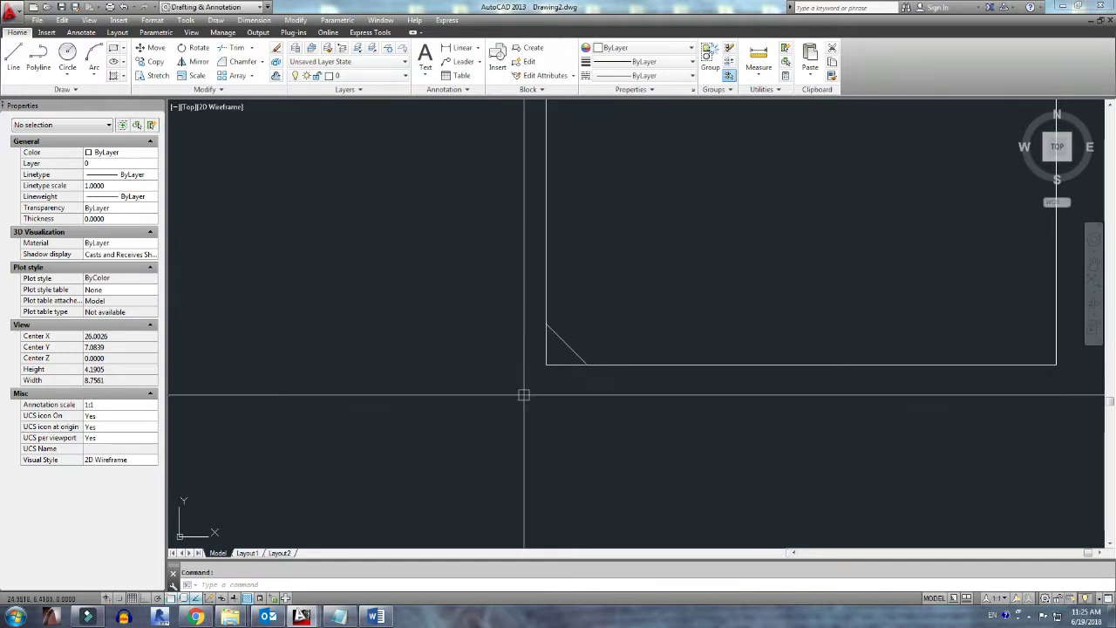
{"action": "key", "text": "Return"}
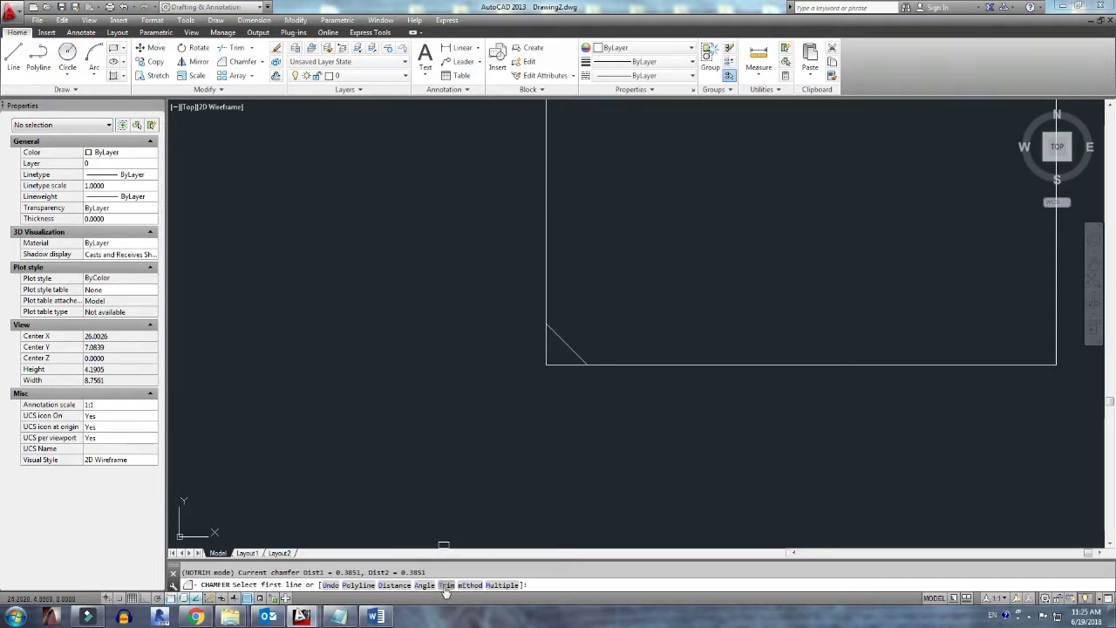
Step: Switch chamfer to Trim mode and re-chamfer the square's lower-left corner
{"action": "left_click", "coordinate": [445, 585]}
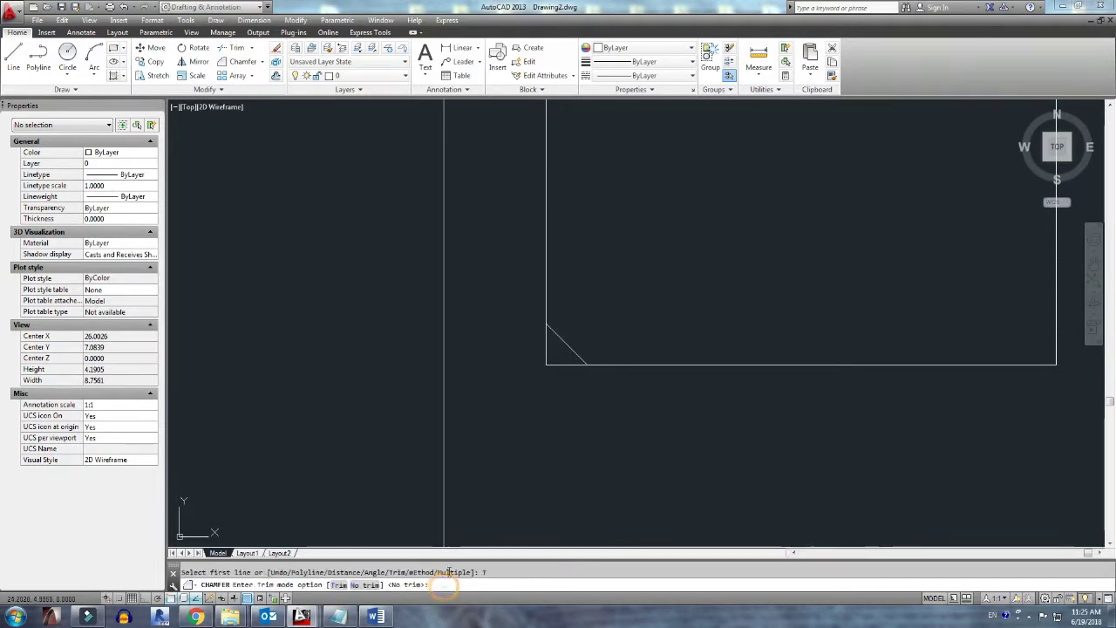
{"action": "left_click", "coordinate": [339, 585]}
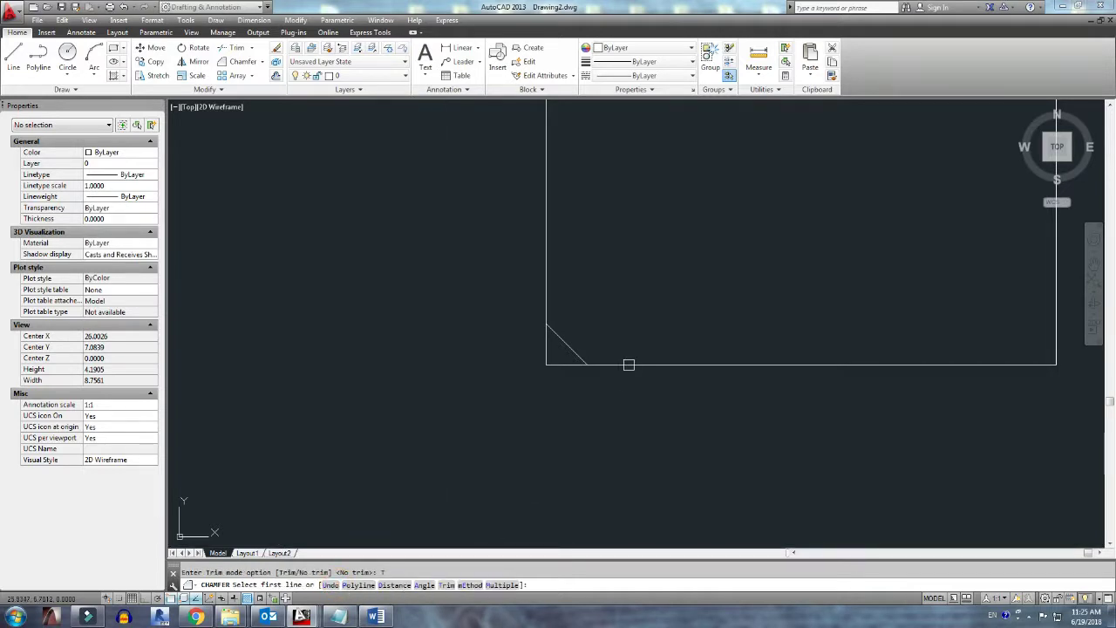
{"action": "left_click", "coordinate": [629, 365]}
{"action": "left_click", "coordinate": [546, 296]}
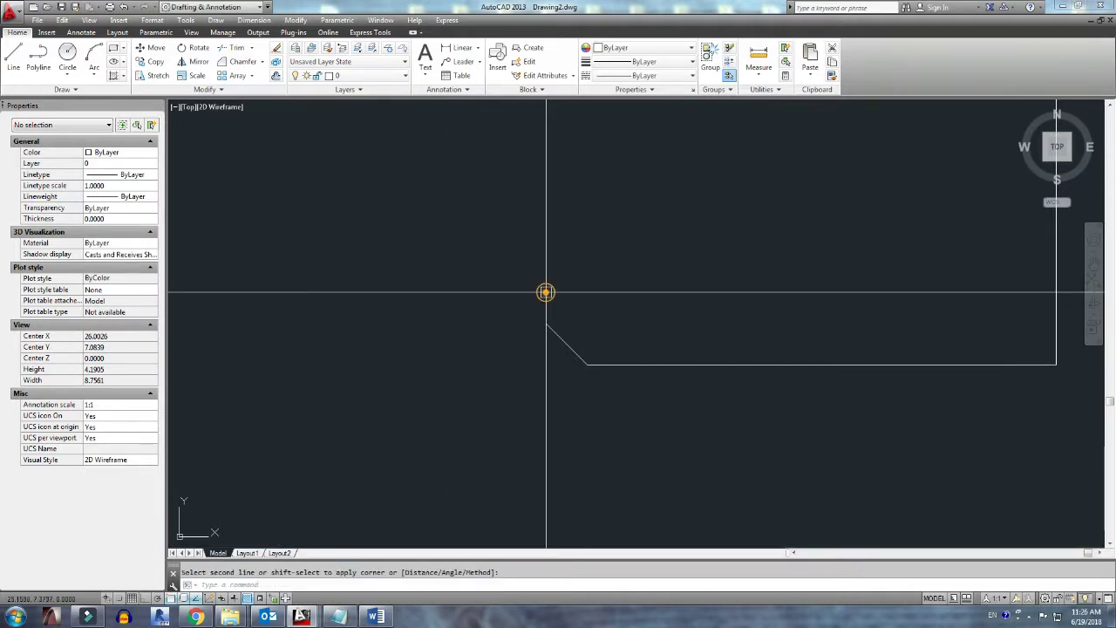
Step: Delete the leftover duplicate diagonal line and recentre the view on the corner
{"action": "left_click", "coordinate": [567, 346]}
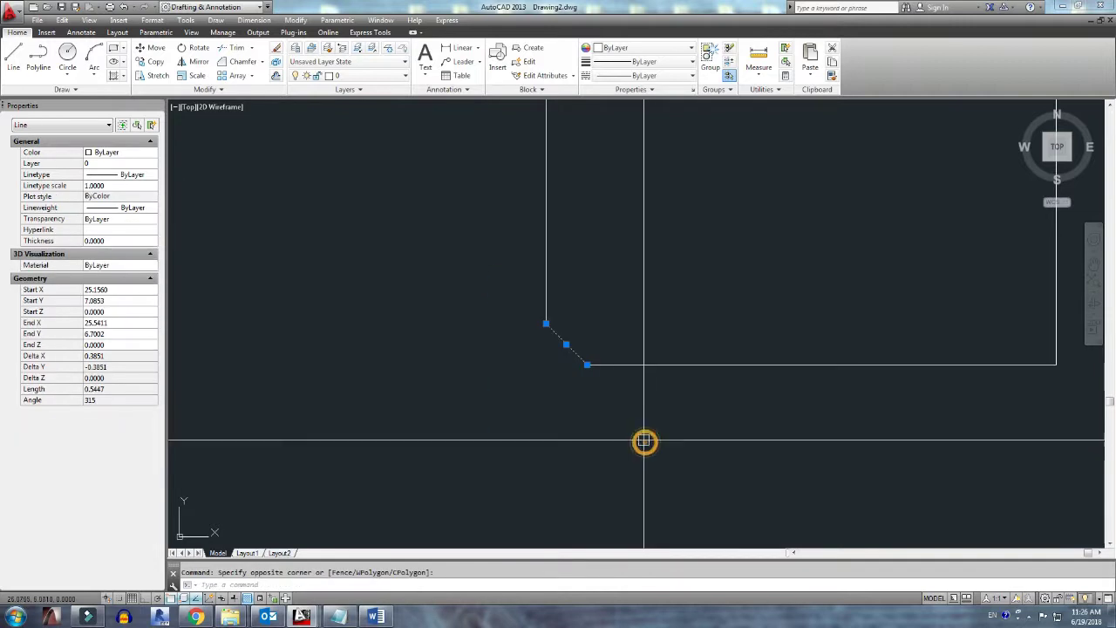
{"action": "key", "text": "Delete"}
{"action": "left_click", "coordinate": [567, 360]}
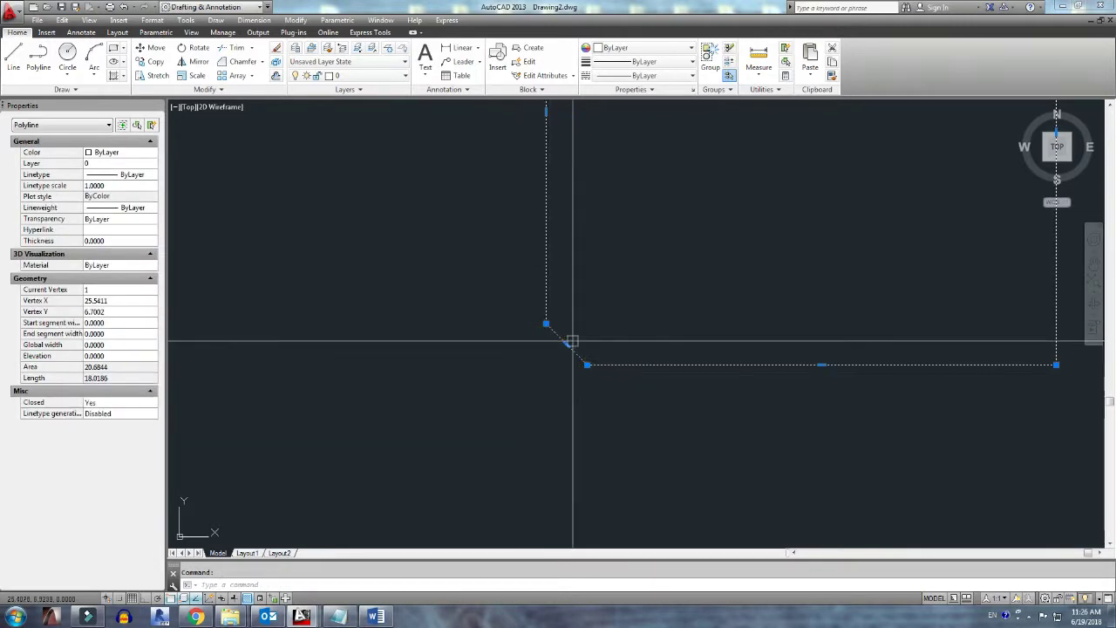
{"action": "key", "text": "Escape"}
{"action": "middle_click_drag", "start_coordinate": [567, 360], "coordinate": [486, 395]}
{"action": "type", "text": "ch"}
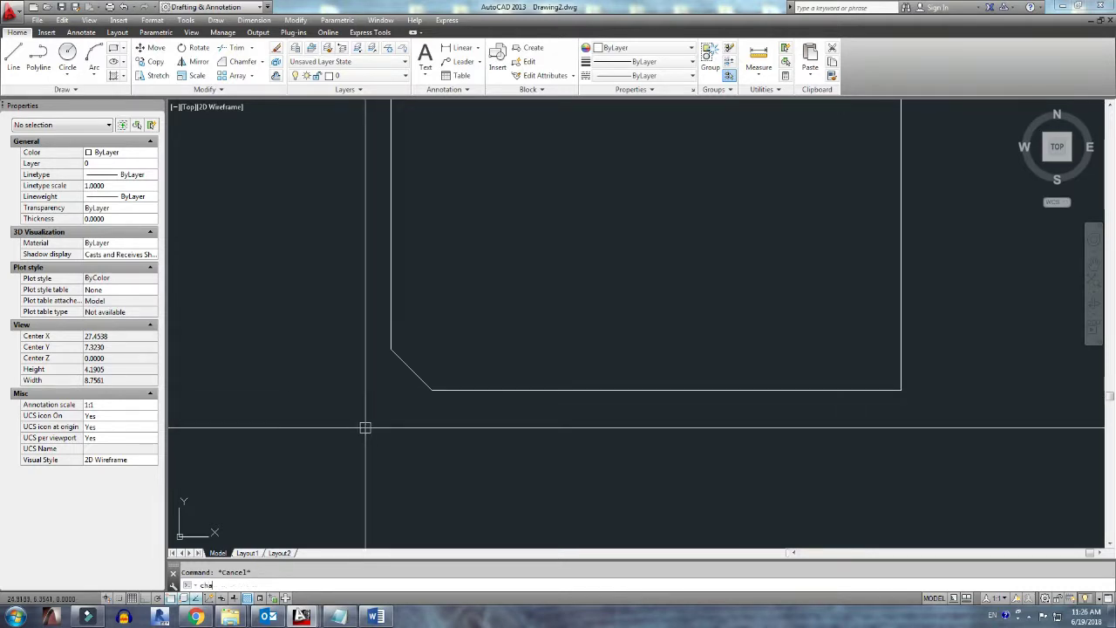
Step: Chamfer the square's lower-right corner with both distances set to 1, trimming the corner
{"action": "type", "text": "a"}
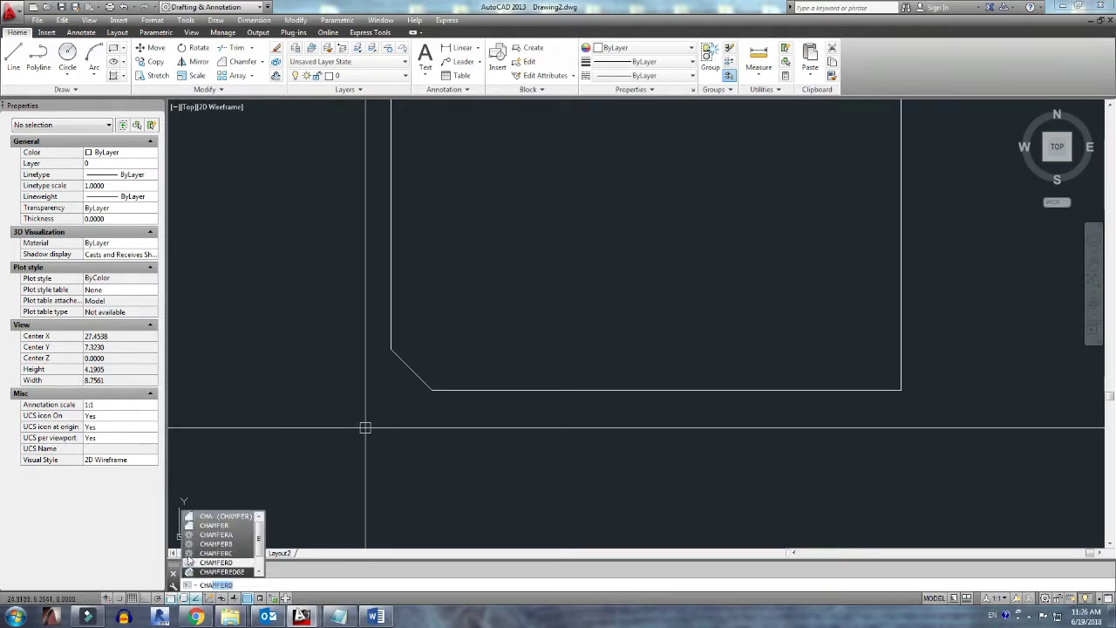
{"action": "left_click", "coordinate": [234, 526]}
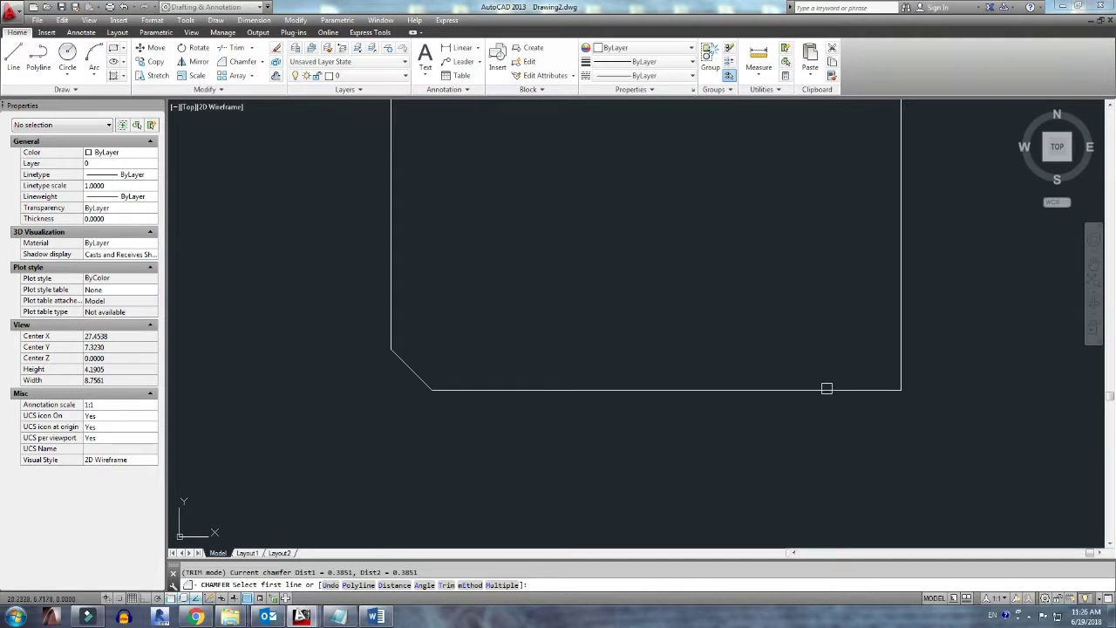
{"action": "left_click", "coordinate": [393, 586]}
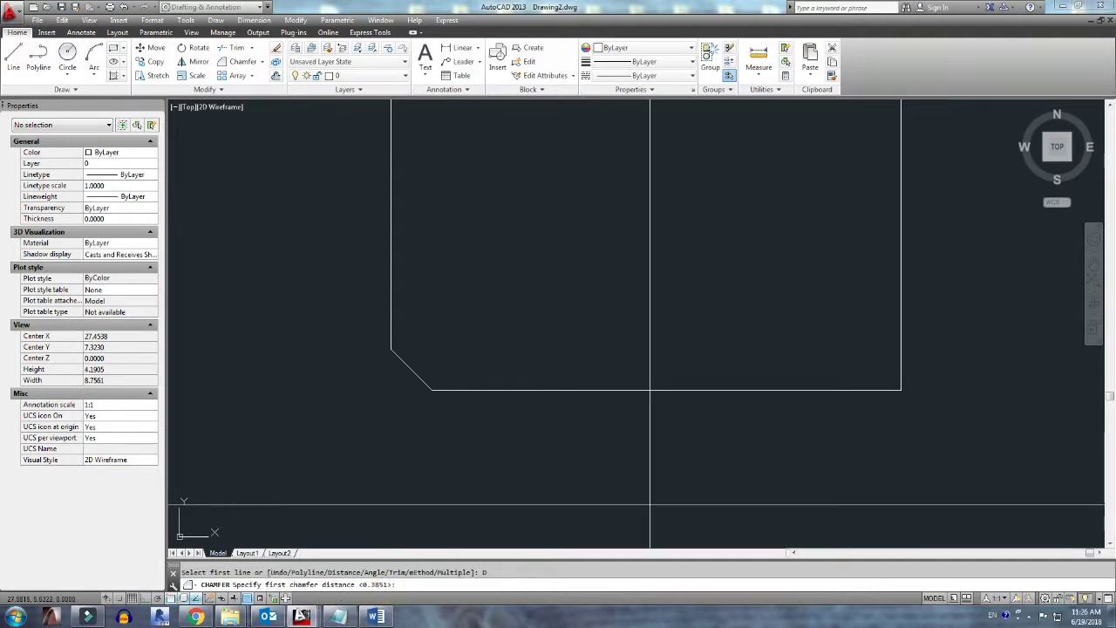
{"action": "type", "text": "1"}
{"action": "key", "text": "Return"}
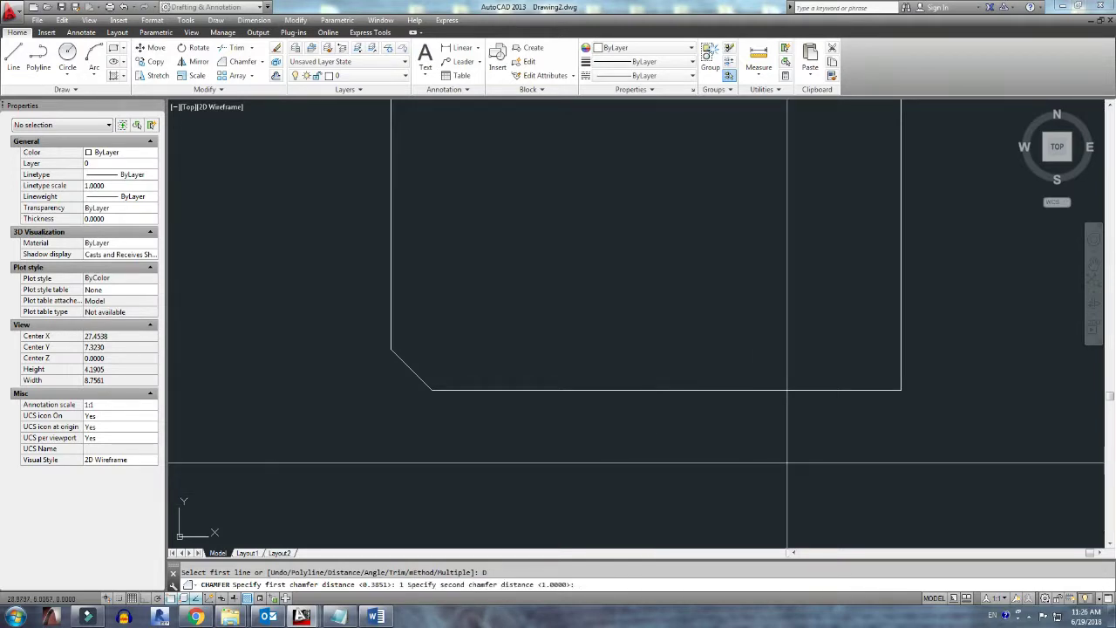
{"action": "key", "text": "Return"}
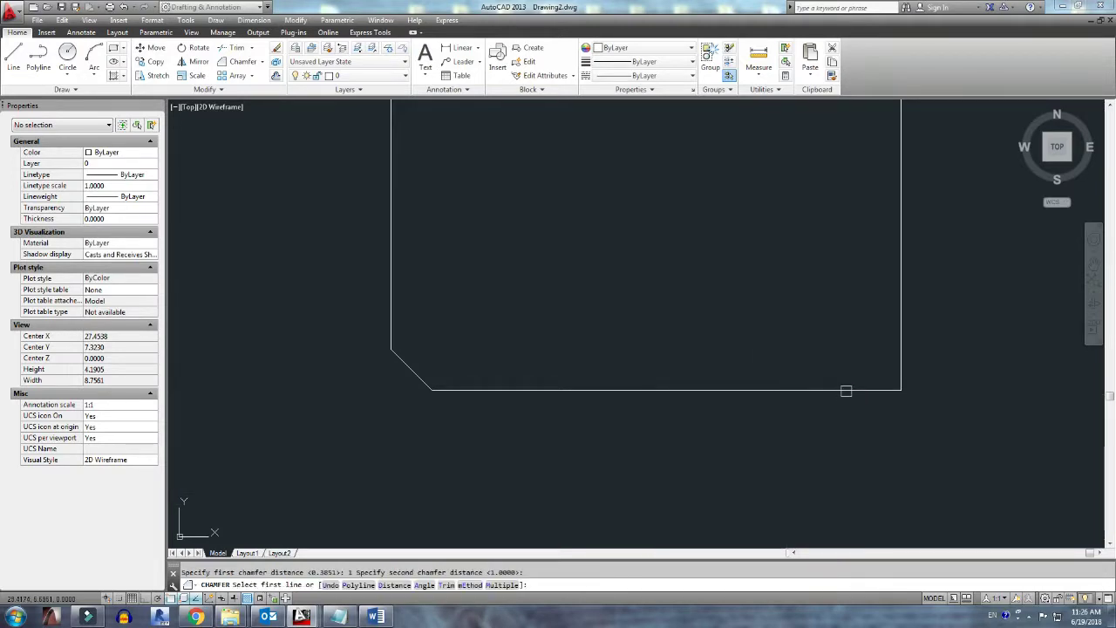
{"action": "left_click", "coordinate": [845, 390]}
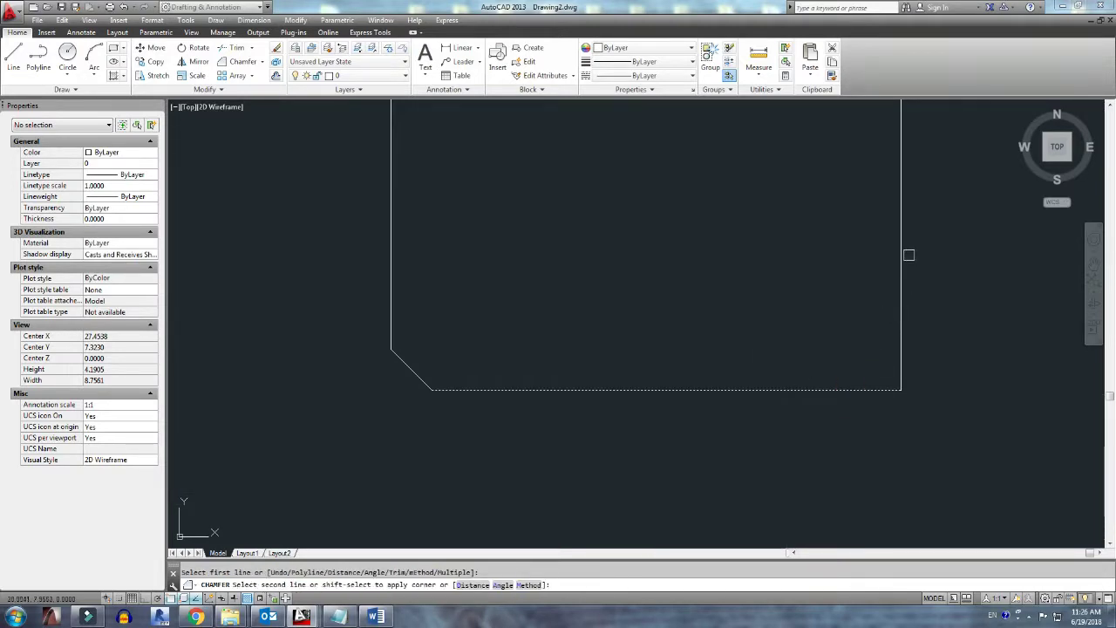
{"action": "left_click", "coordinate": [902, 258]}
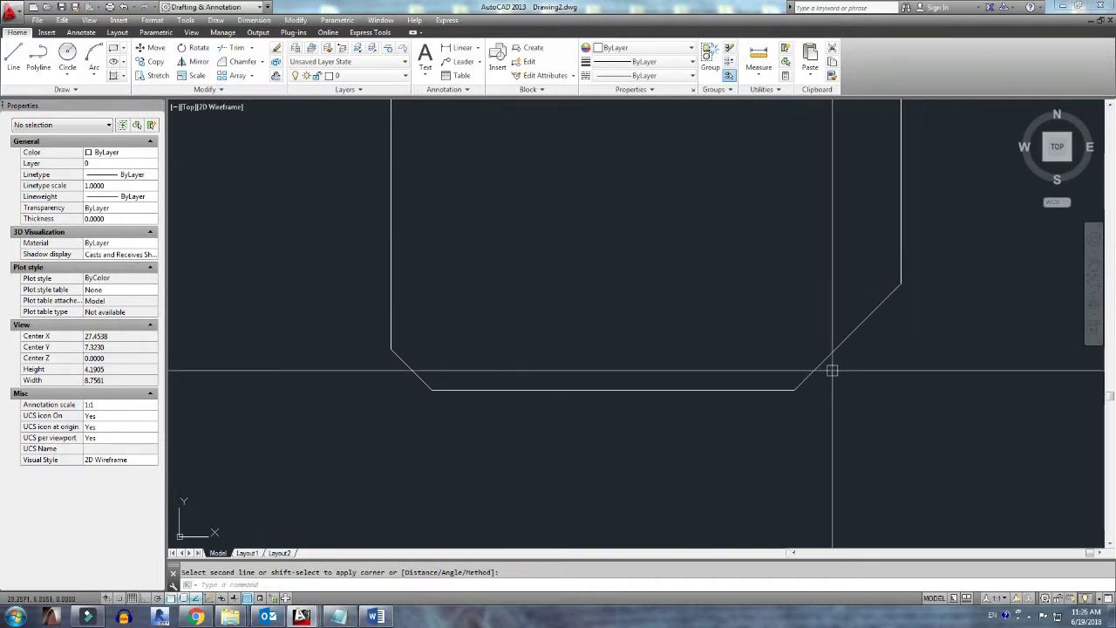
{"action": "type", "text": "del"}
{"action": "scroll", "coordinate": [534, 399], "scroll_direction": "down", "scroll_amount": 4}
{"action": "key", "text": "Escape"}
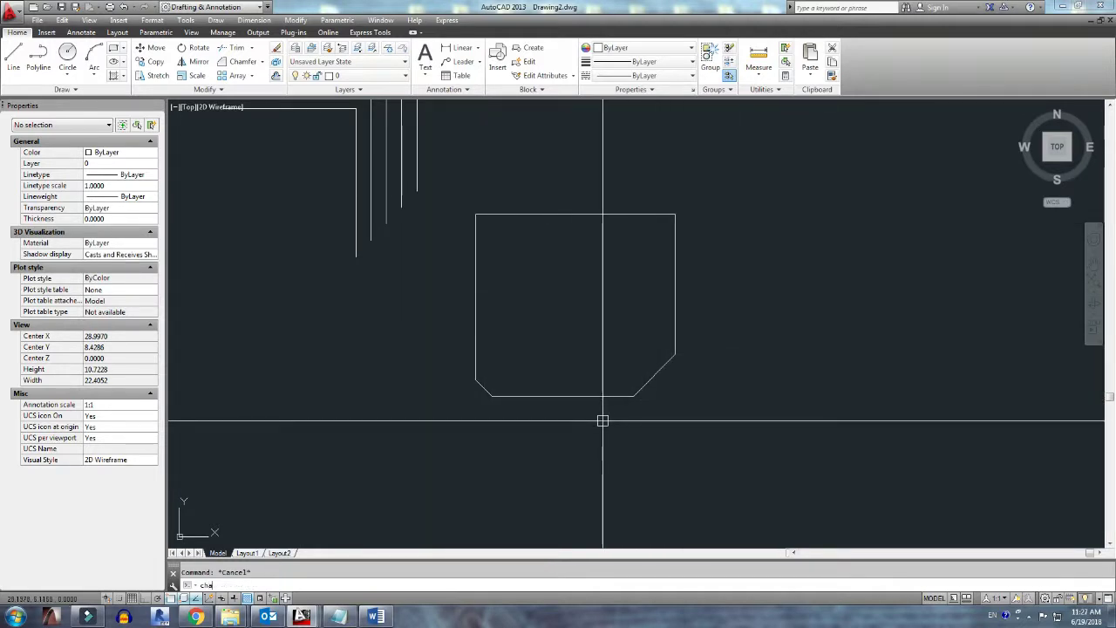
Step: Chamfer every corner of the square polyline at once with the Polyline option
{"action": "type", "text": "fer"}
{"action": "key", "text": "Return"}
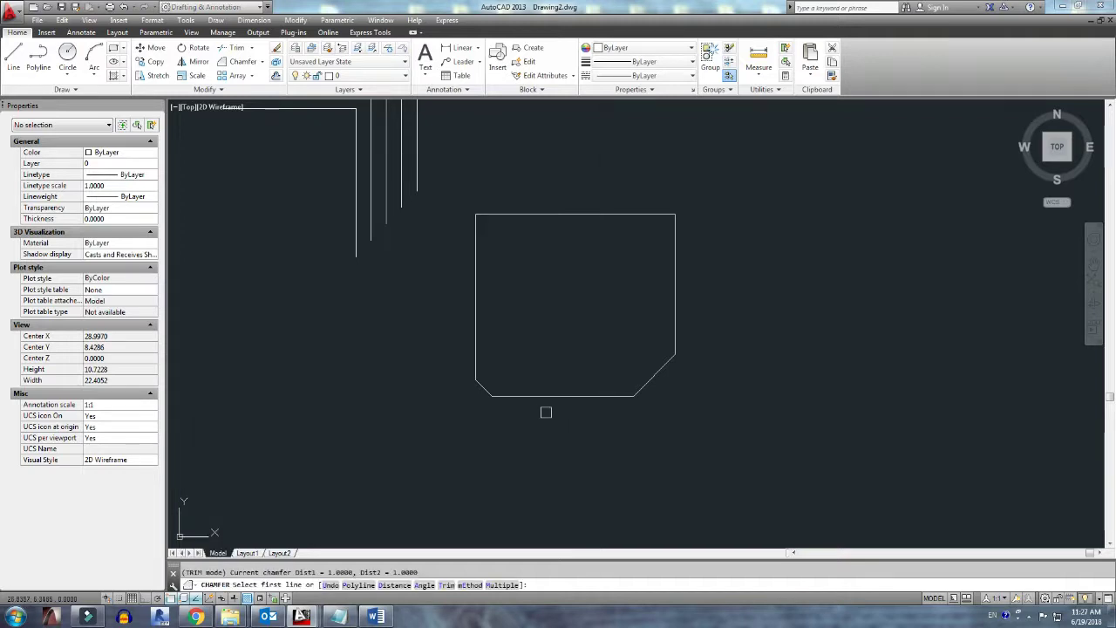
{"action": "left_click", "coordinate": [365, 586]}
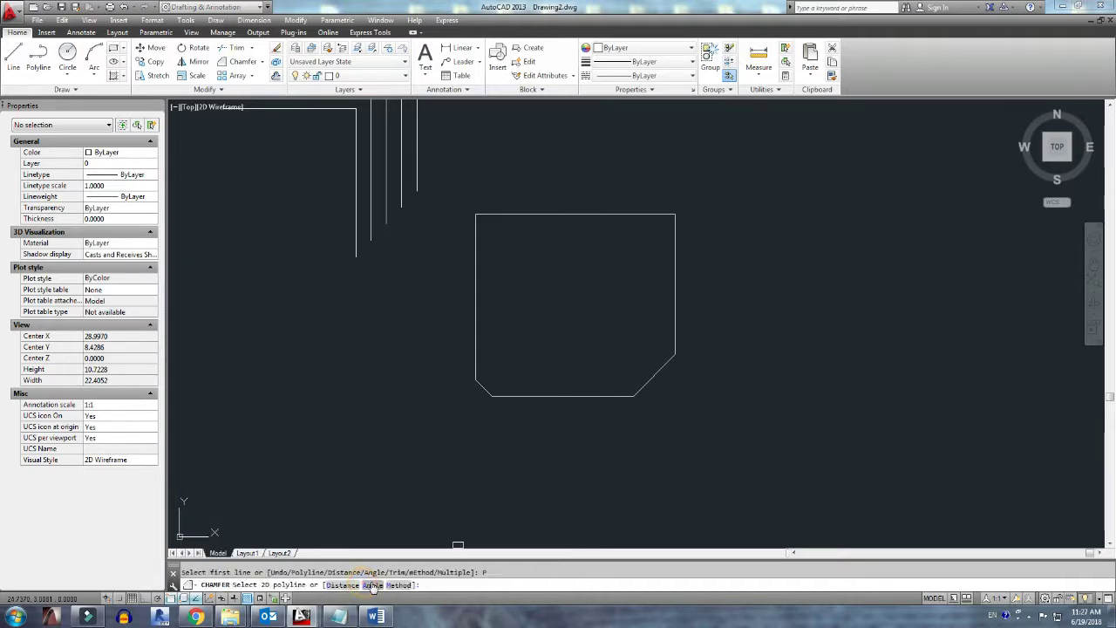
{"action": "left_click", "coordinate": [576, 395]}
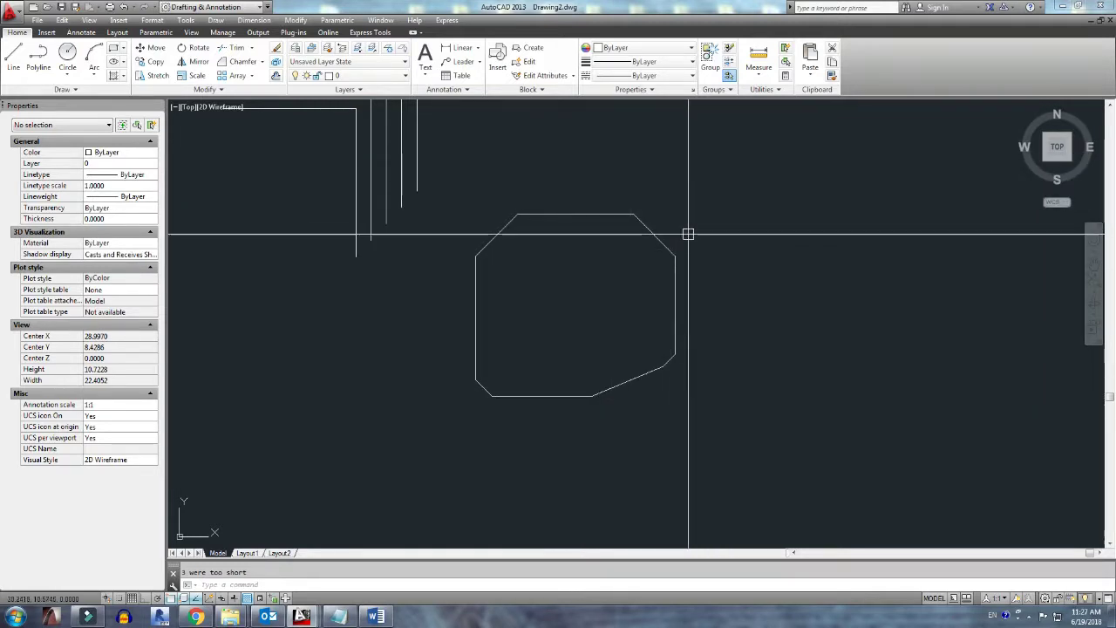
Step: Chamfer every corner of the zigzag polyline at once with the Polyline option
{"action": "middle_click_drag", "start_coordinate": [413, 275], "coordinate": [611, 390]}
{"action": "scroll", "coordinate": [607, 367], "scroll_direction": "down", "scroll_amount": 4}
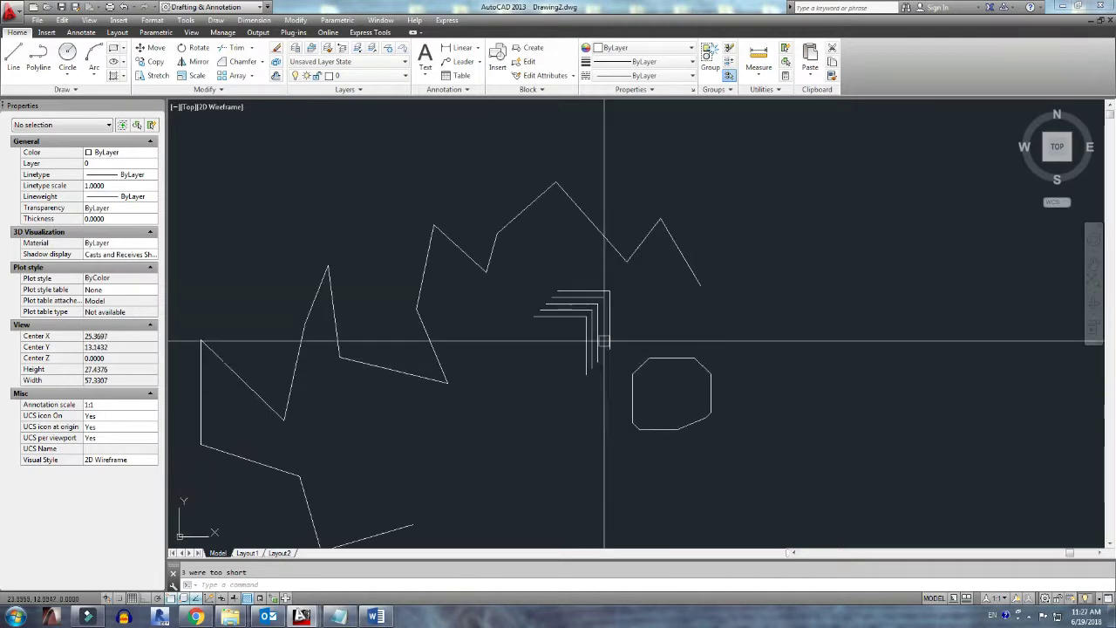
{"action": "middle_click_drag", "start_coordinate": [569, 284], "coordinate": [723, 219]}
{"action": "key", "text": "Return"}
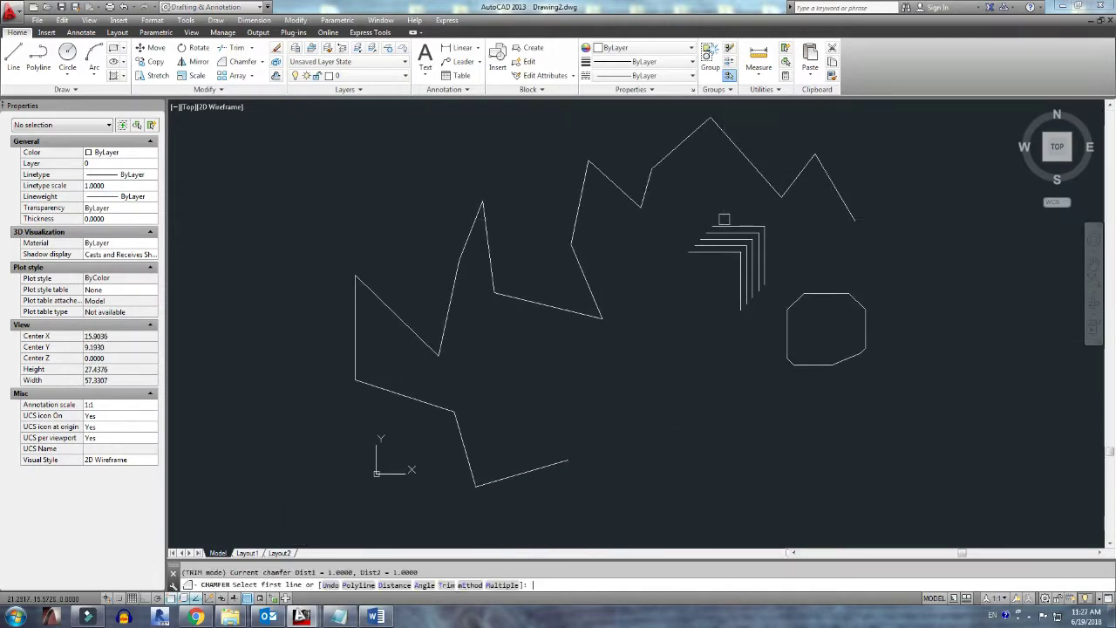
{"action": "left_click", "coordinate": [376, 585]}
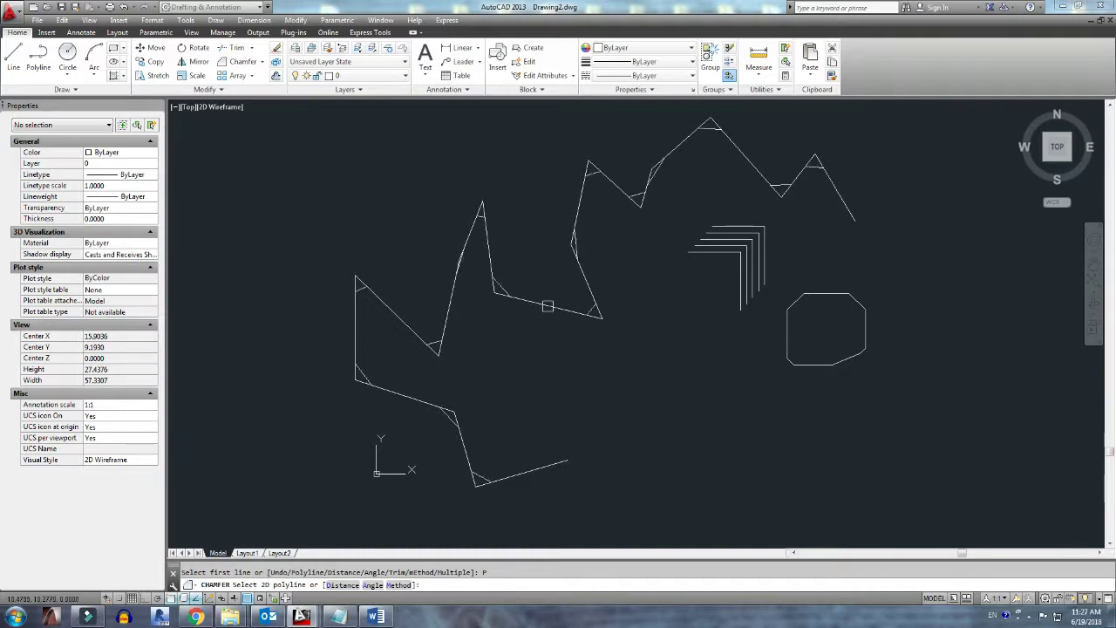
{"action": "left_click", "coordinate": [548, 306]}
{"action": "middle_click_drag", "start_coordinate": [714, 320], "coordinate": [548, 327]}
{"action": "key", "text": "Return"}
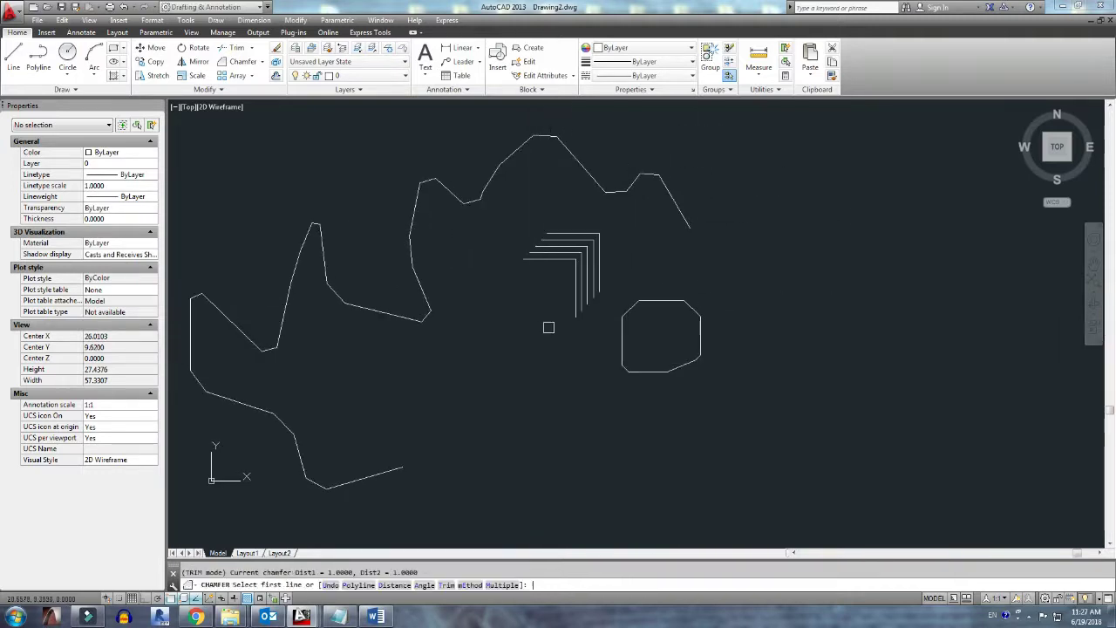
Step: Using the Multiple option, chamfer each nested L corner in turn, from innermost to outermost
{"action": "left_click", "coordinate": [503, 586]}
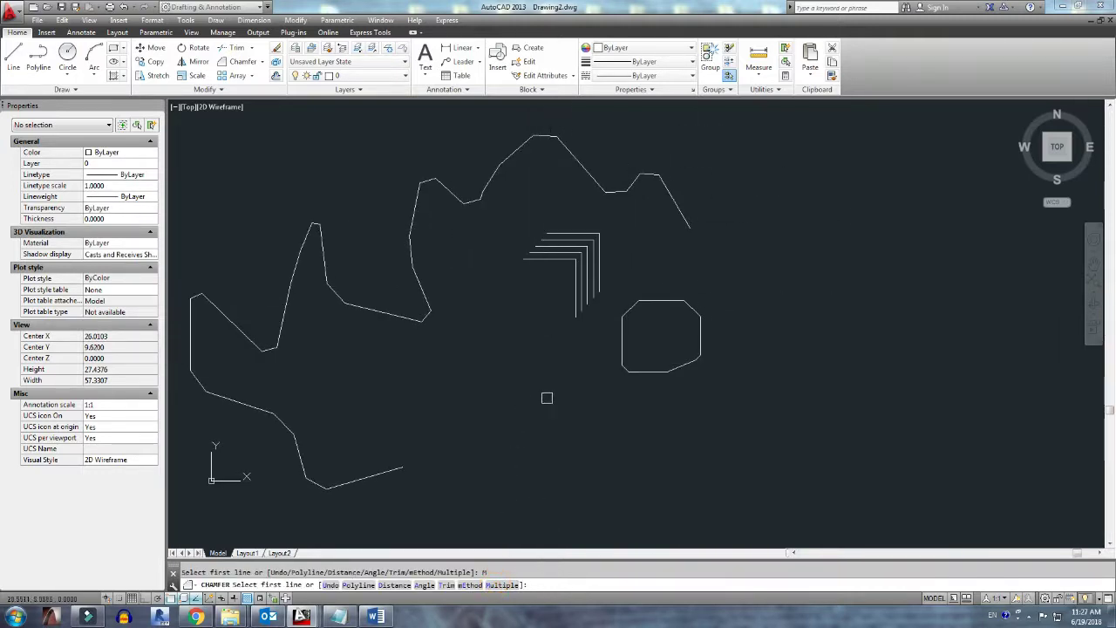
{"action": "scroll", "coordinate": [577, 279], "scroll_direction": "up", "scroll_amount": 2}
{"action": "left_click", "coordinate": [553, 215]}
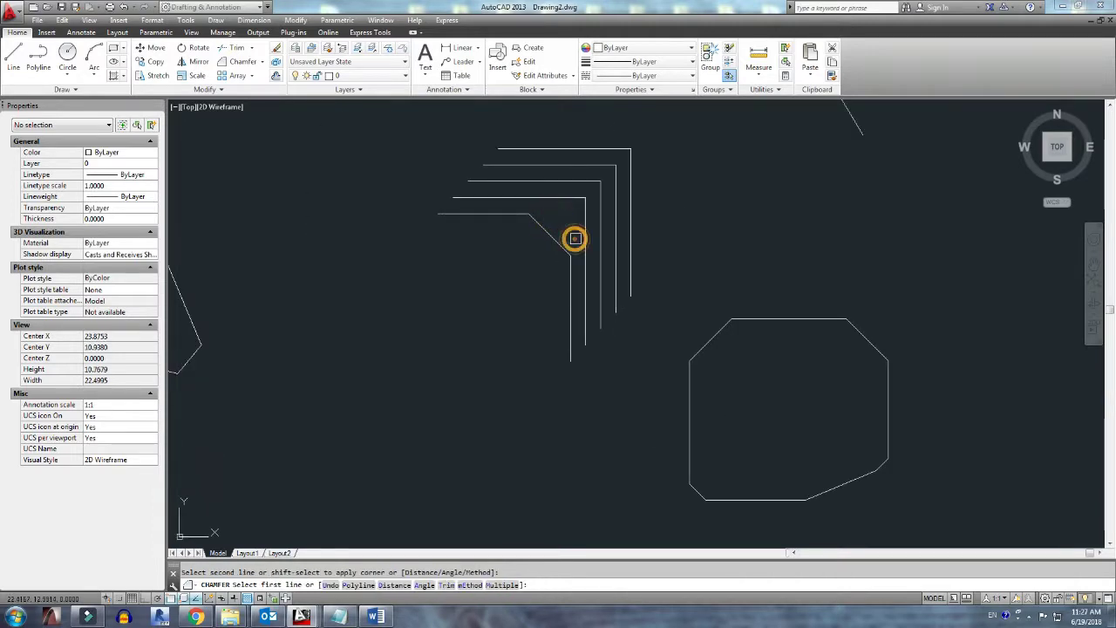
{"action": "left_click", "coordinate": [581, 229]}
{"action": "left_click", "coordinate": [581, 183]}
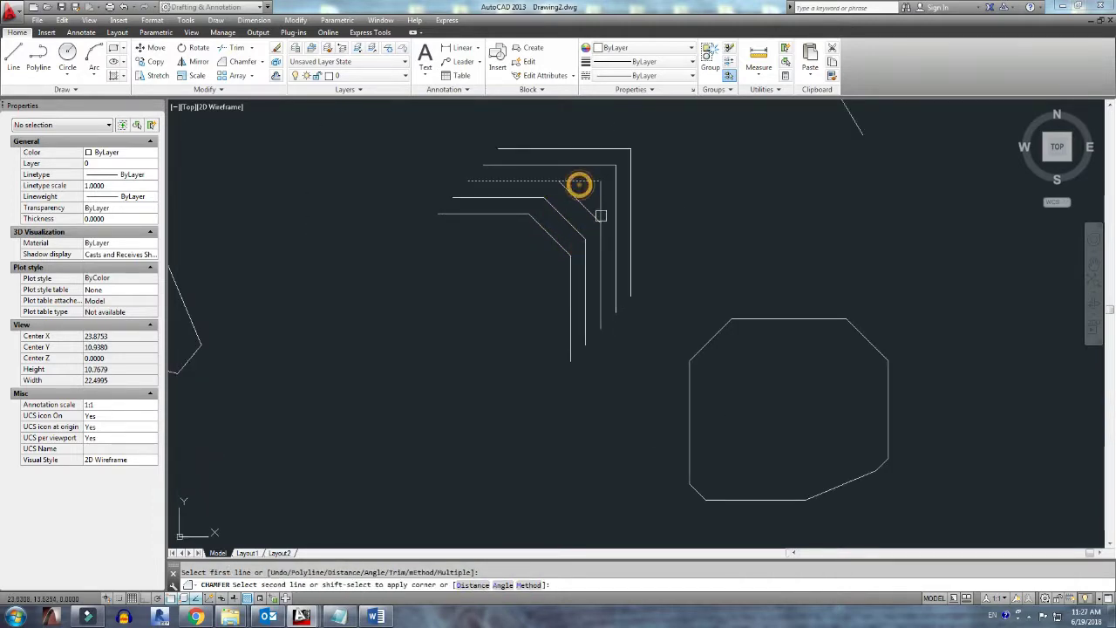
{"action": "left_click", "coordinate": [601, 216]}
{"action": "left_click", "coordinate": [585, 164]}
{"action": "left_click", "coordinate": [615, 212]}
{"action": "left_click", "coordinate": [598, 149]}
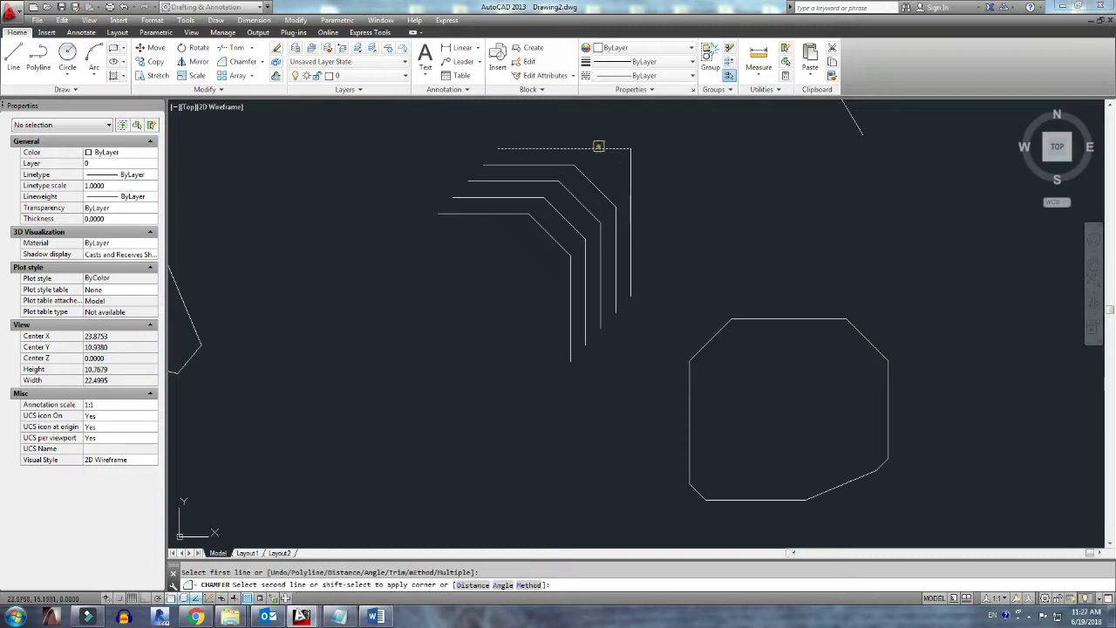
{"action": "left_click", "coordinate": [626, 190]}
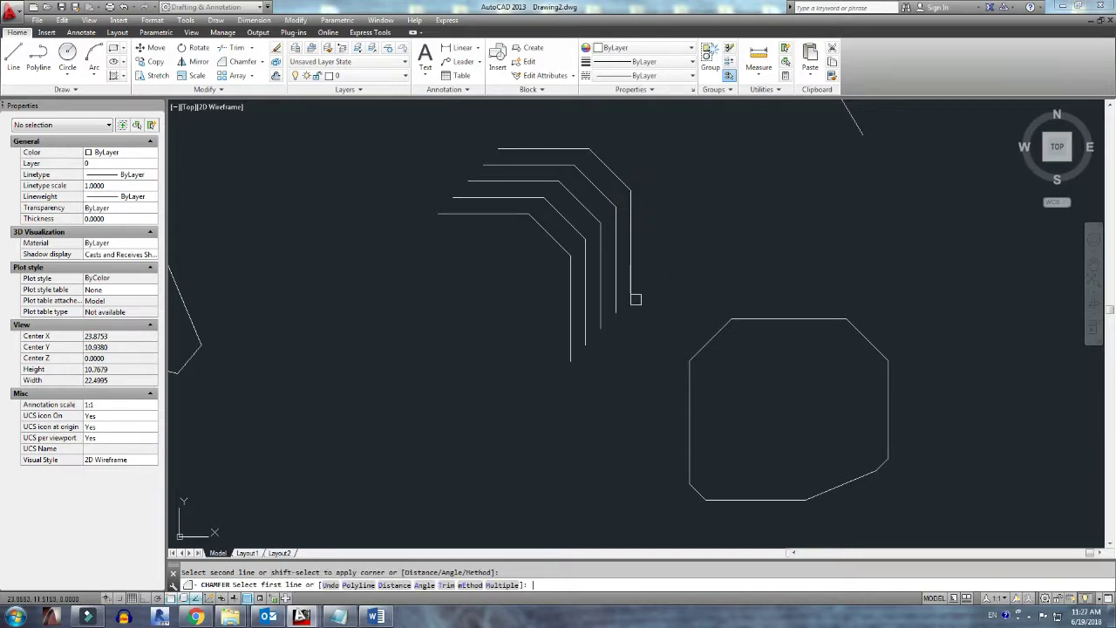
{"action": "key", "text": "Escape"}
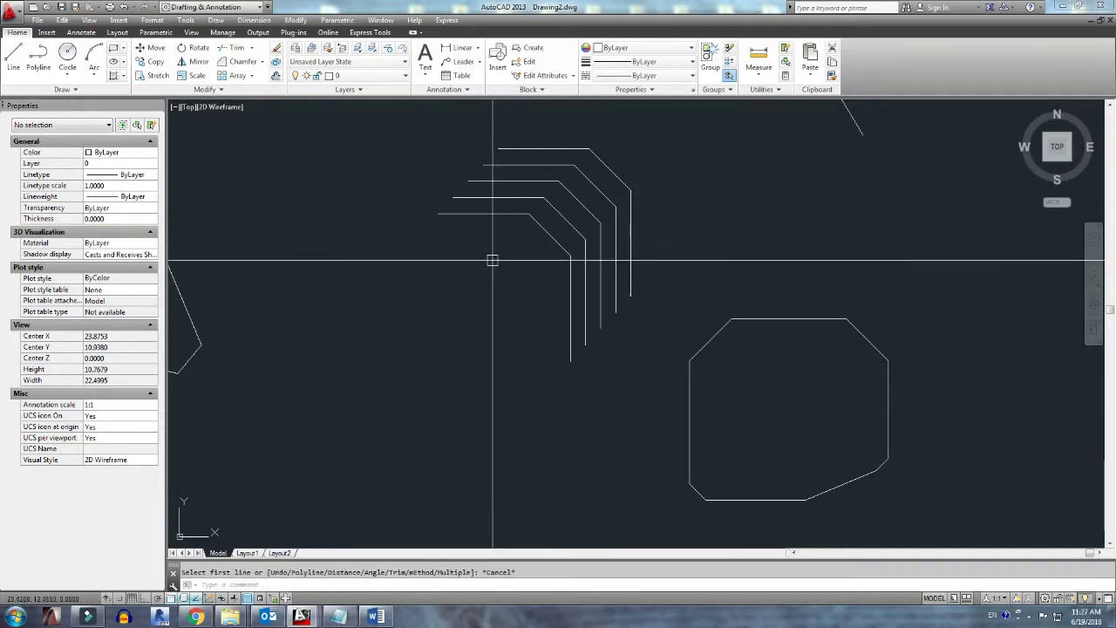
{"action": "key", "text": "Escape"}
{"action": "type", "text": "CHAMFER"}
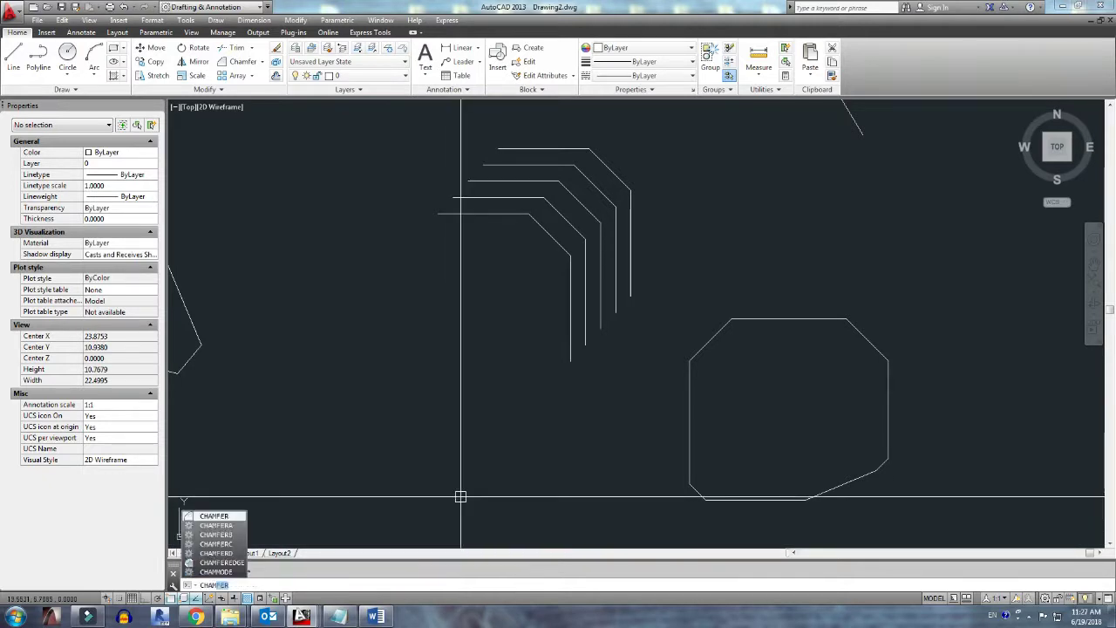
Step: Set both chamfer distances to 0.4244 by picking two points in the drawing
{"action": "key", "text": "Return"}
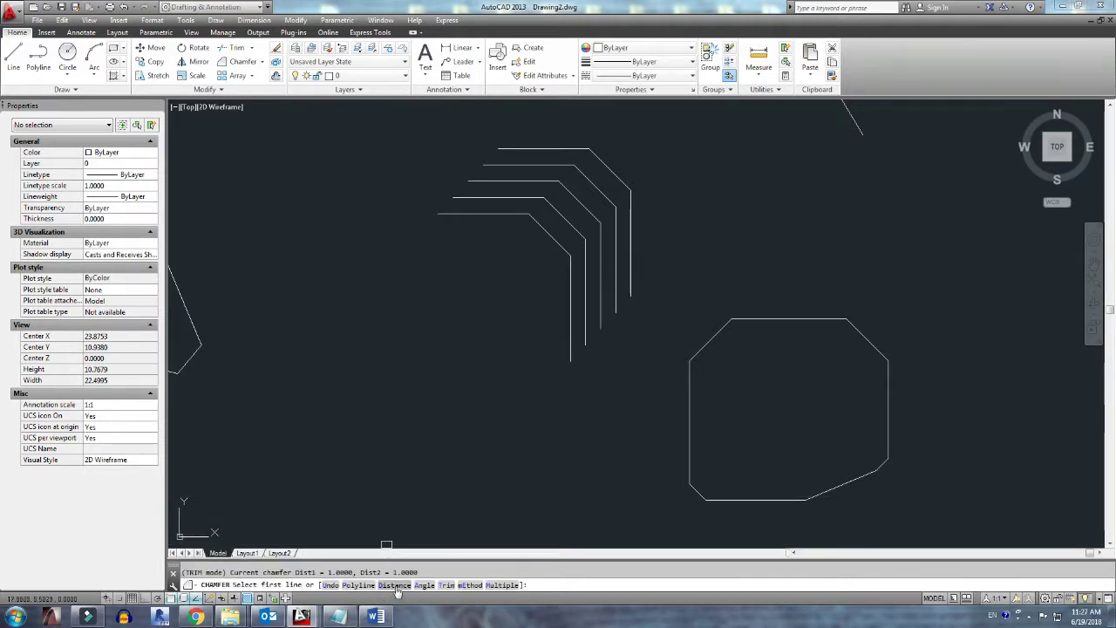
{"action": "left_click", "coordinate": [395, 586]}
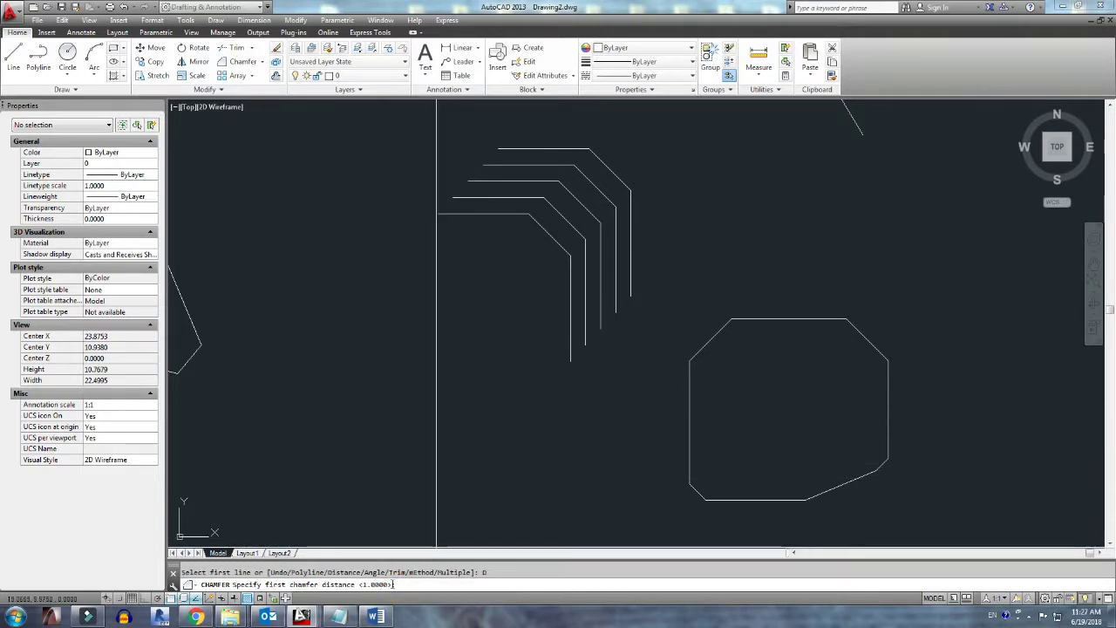
{"action": "left_click", "coordinate": [583, 423]}
{"action": "left_click", "coordinate": [599, 433]}
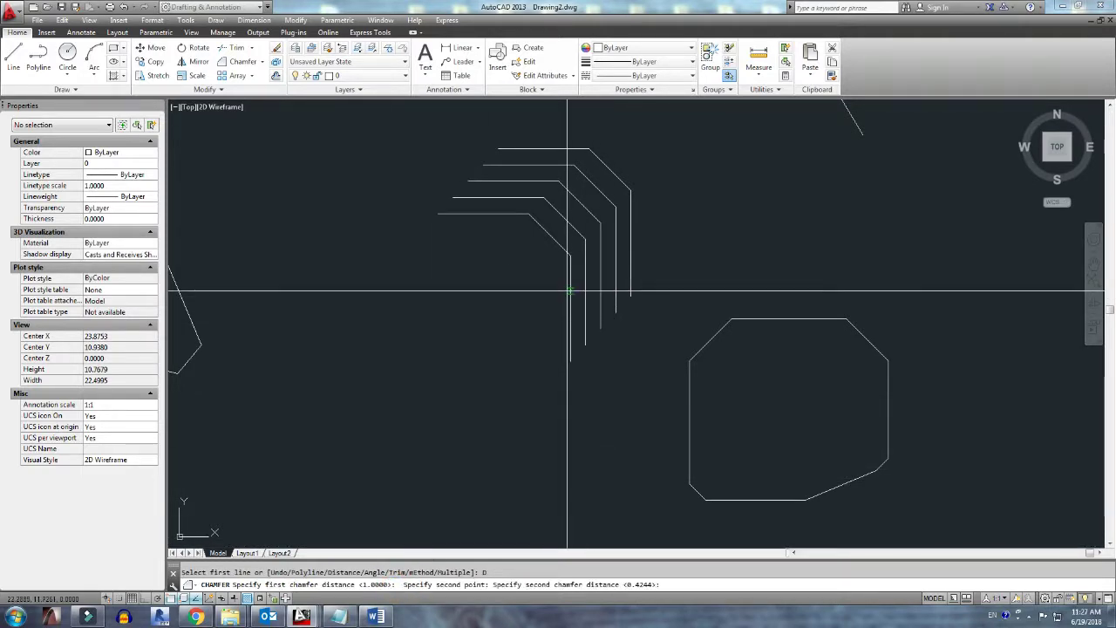
{"action": "key", "text": "Return"}
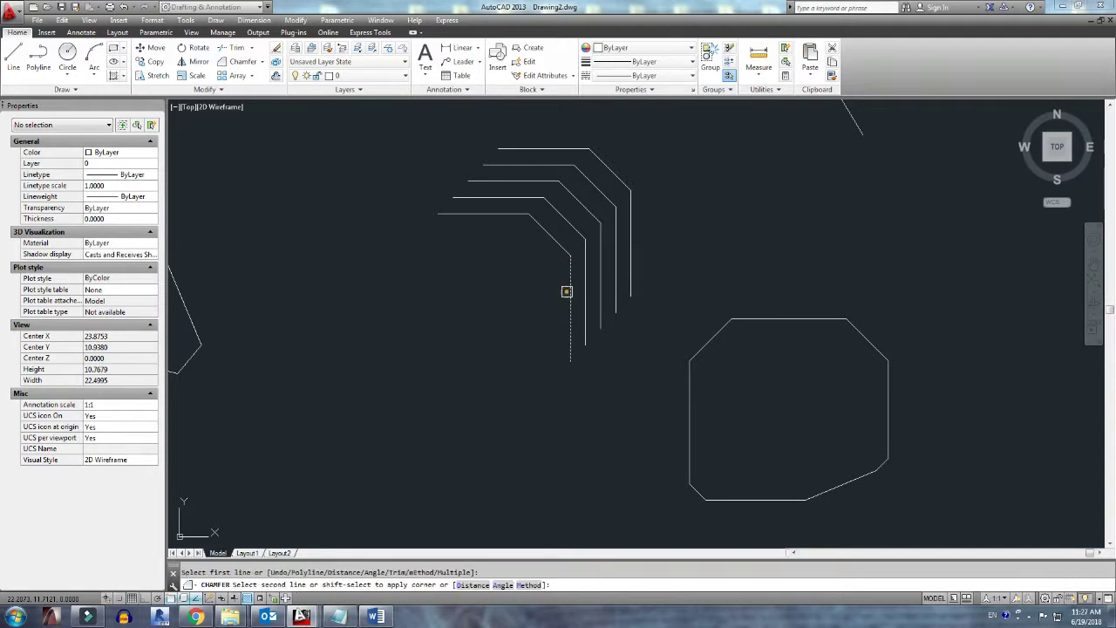
Step: Re-chamfer the nested L corners from innermost outward with the shorter 0.4244 diagonals
{"action": "left_click", "coordinate": [493, 215]}
{"action": "key", "text": "Return"}
{"action": "left_click", "coordinate": [523, 189]}
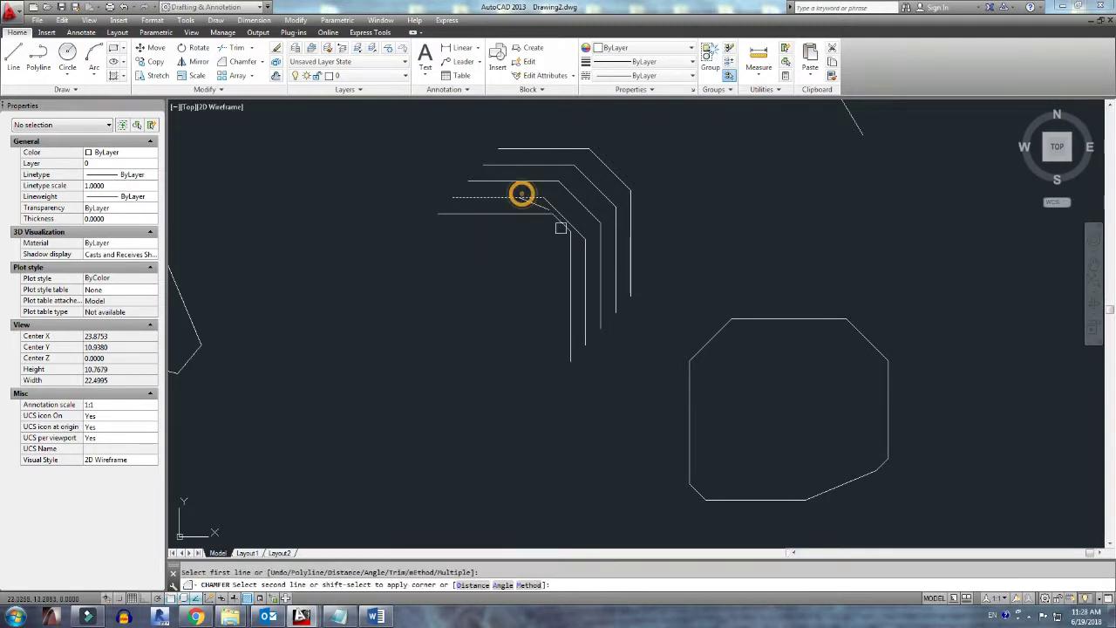
{"action": "left_click", "coordinate": [572, 246]}
{"action": "left_click", "coordinate": [541, 177]}
{"action": "left_click", "coordinate": [603, 250]}
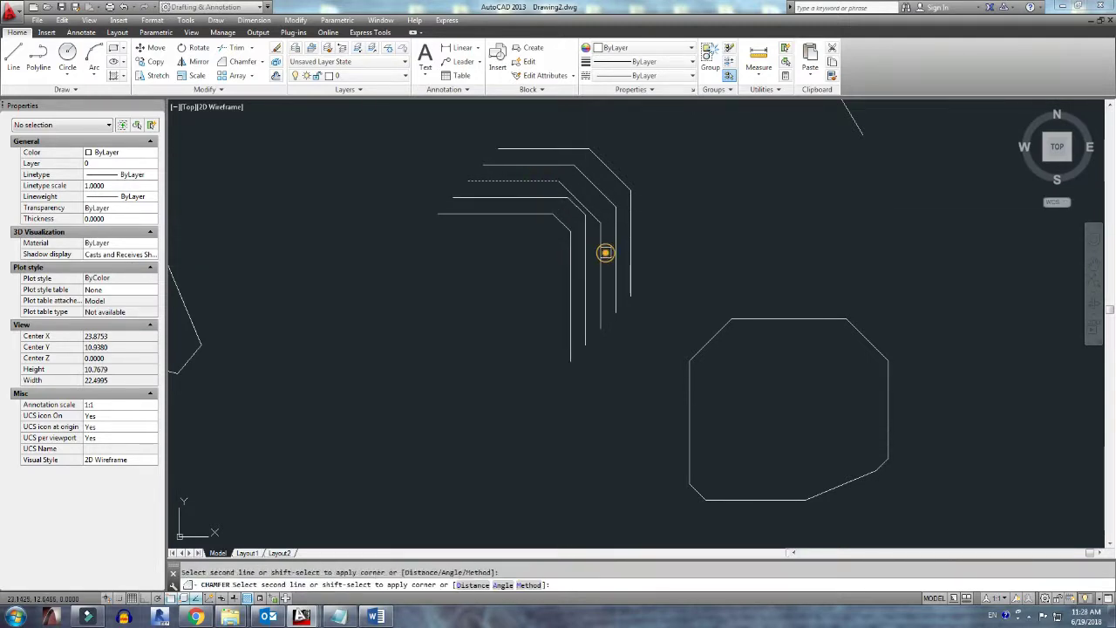
{"action": "key", "text": "Return"}
{"action": "left_click", "coordinate": [553, 165]}
{"action": "left_click", "coordinate": [616, 219]}
{"action": "key", "text": "Return"}
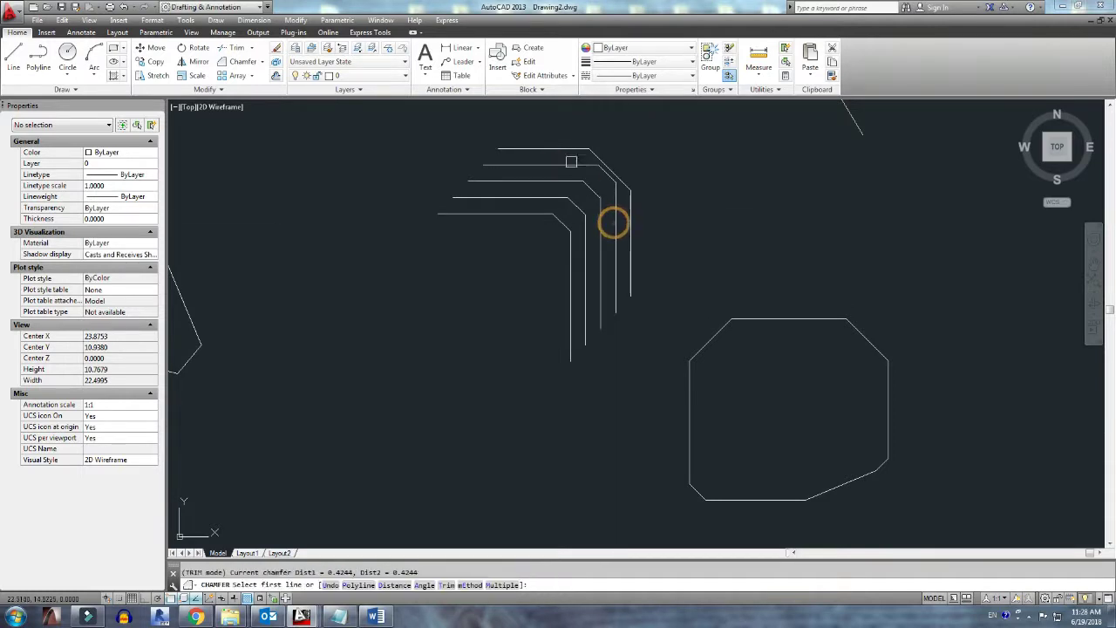
{"action": "left_click", "coordinate": [563, 148]}
{"action": "key", "text": "Escape"}
{"action": "scroll", "coordinate": [681, 345], "scroll_direction": "down", "scroll_amount": 3}
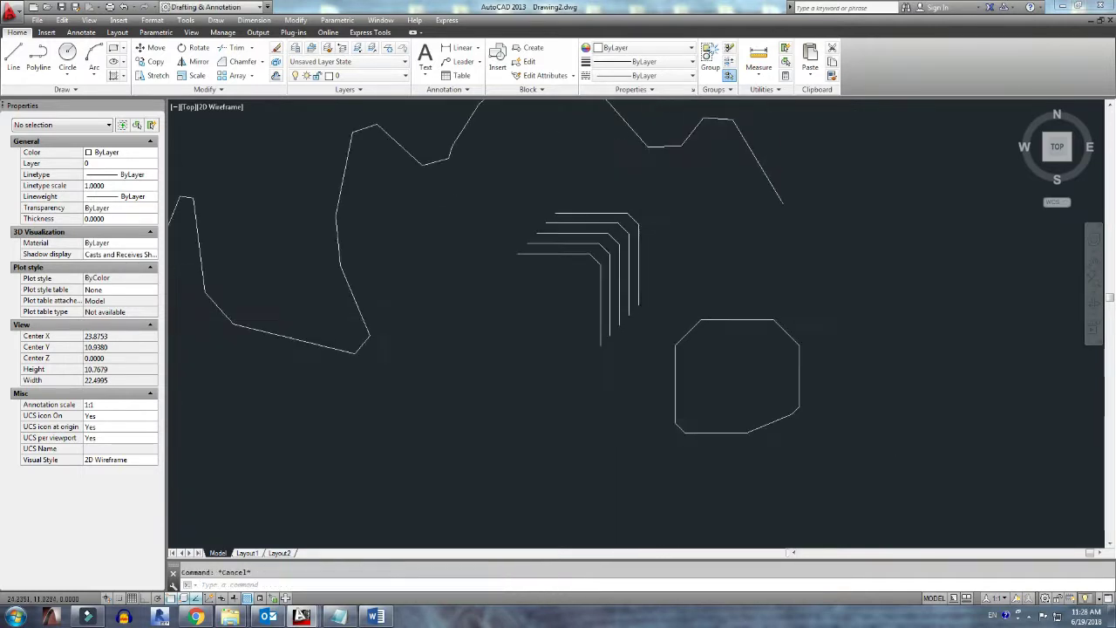
{"action": "scroll", "coordinate": [681, 346], "scroll_direction": "down", "scroll_amount": 1}
{"action": "middle_click_drag", "start_coordinate": [681, 346], "coordinate": [667, 323]}
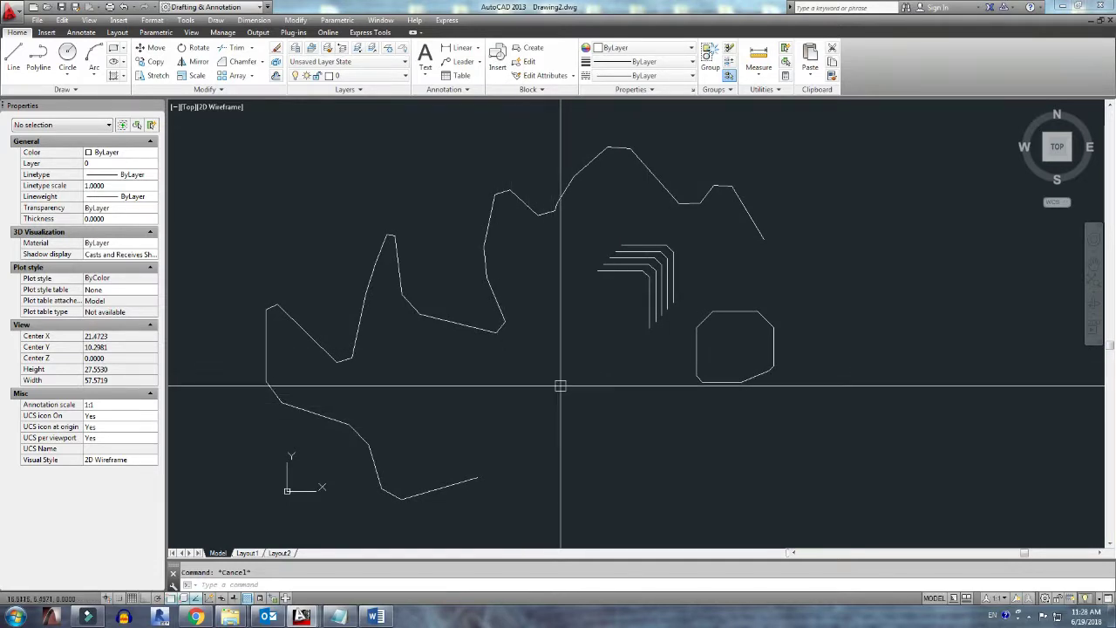
{"action": "middle_click_drag", "start_coordinate": [608, 391], "coordinate": [622, 381]}
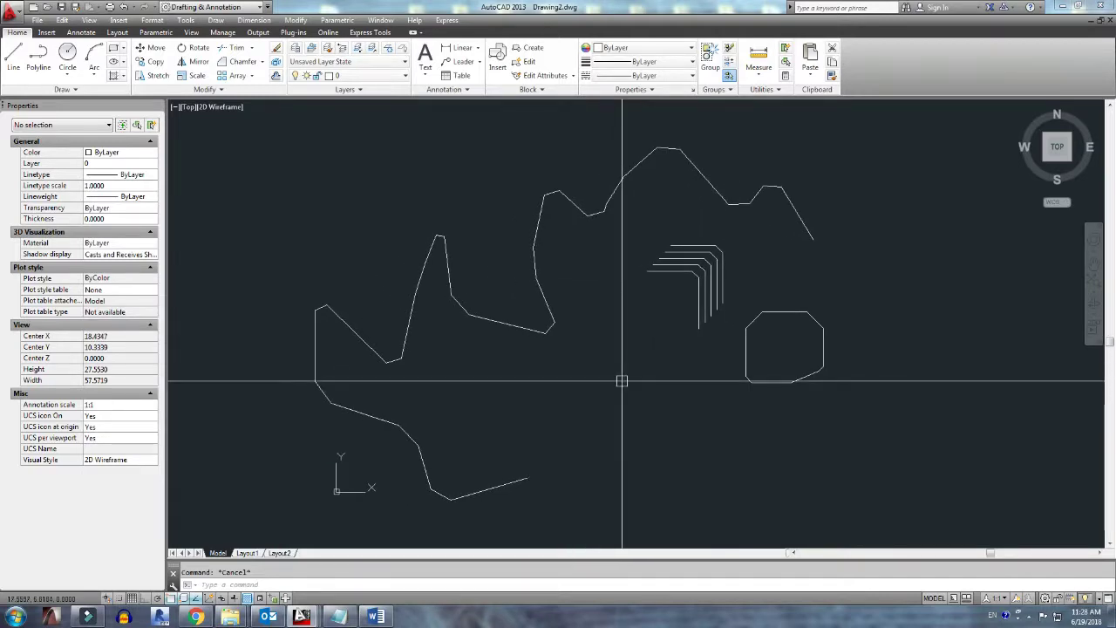